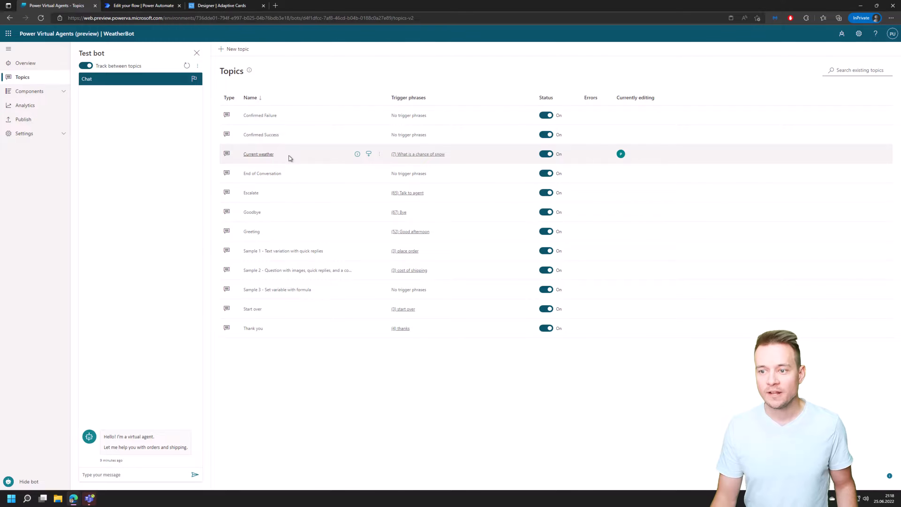
Open the Current weather topic and review its location question and the Get weather action below it.
left_click(264, 154)
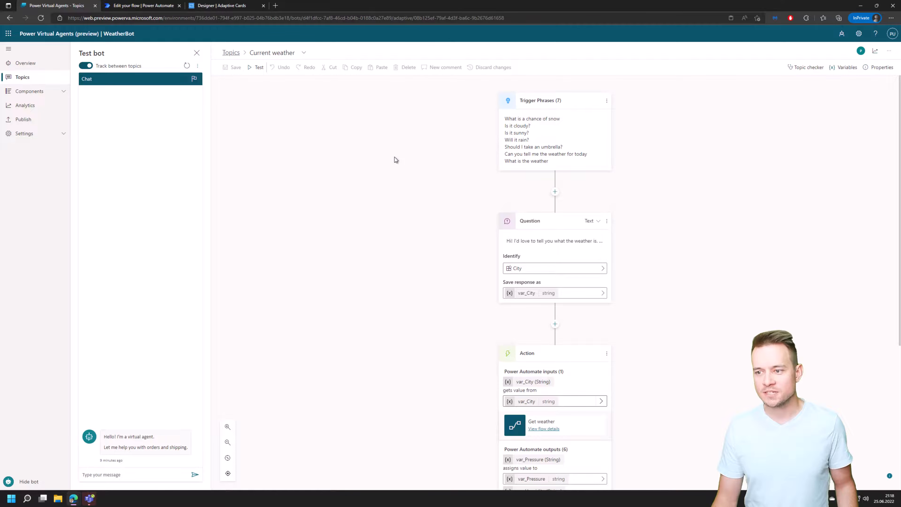
left_click(566, 245)
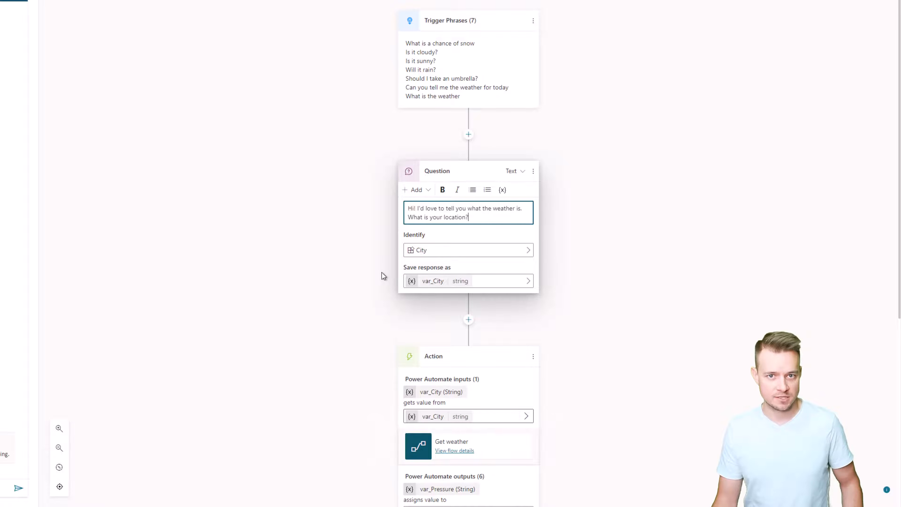
scroll(378, 254, "down", 8)
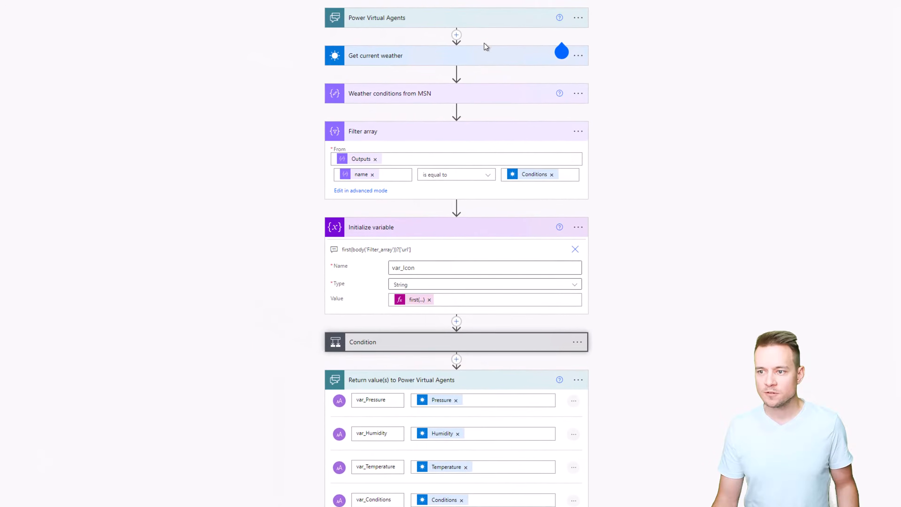
In the Get weather flow, examine the Get current weather settings and the icon data in Weather conditions from MSN.
left_click(390, 59)
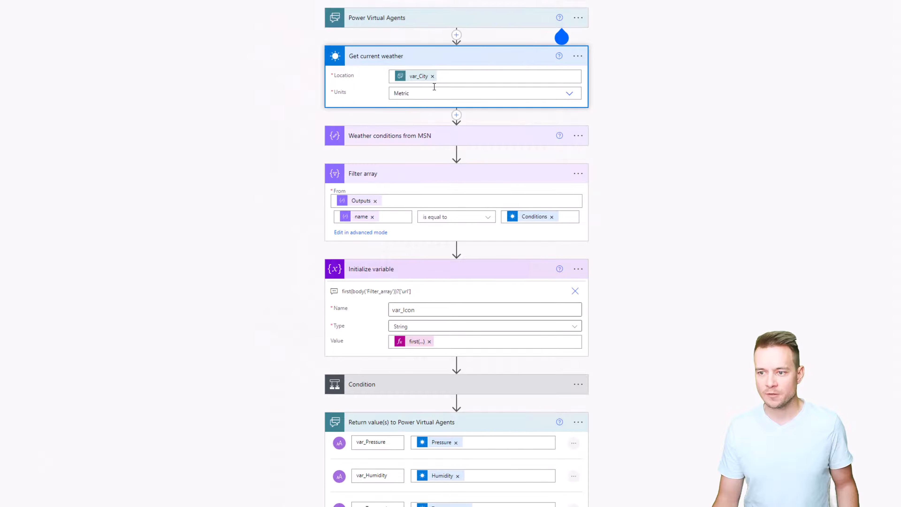
left_click(419, 63)
left_click(430, 94)
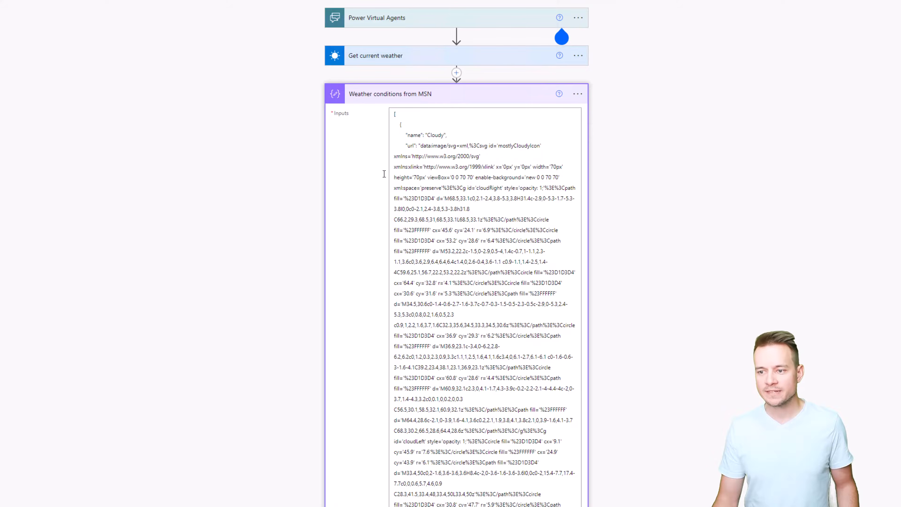
scroll(401, 93, "down", 1)
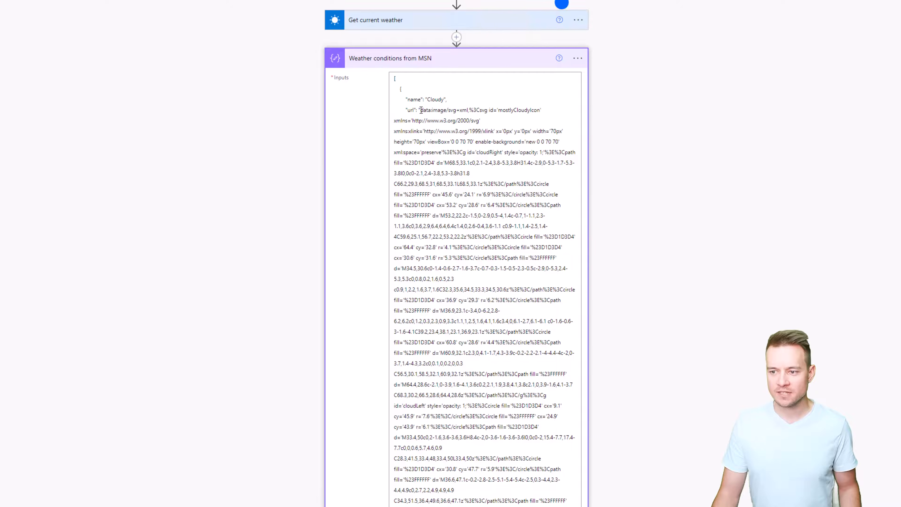
left_click_drag(421, 110, 437, 281)
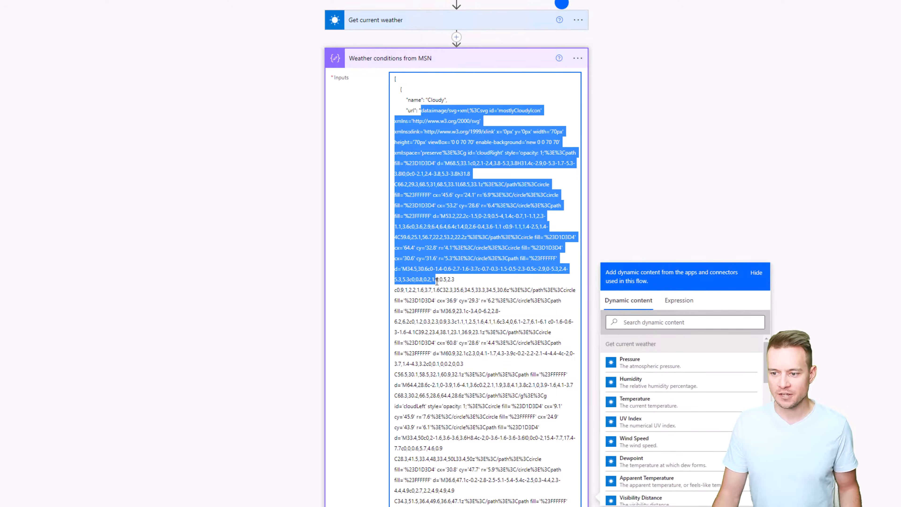
scroll(434, 231, "down", 15)
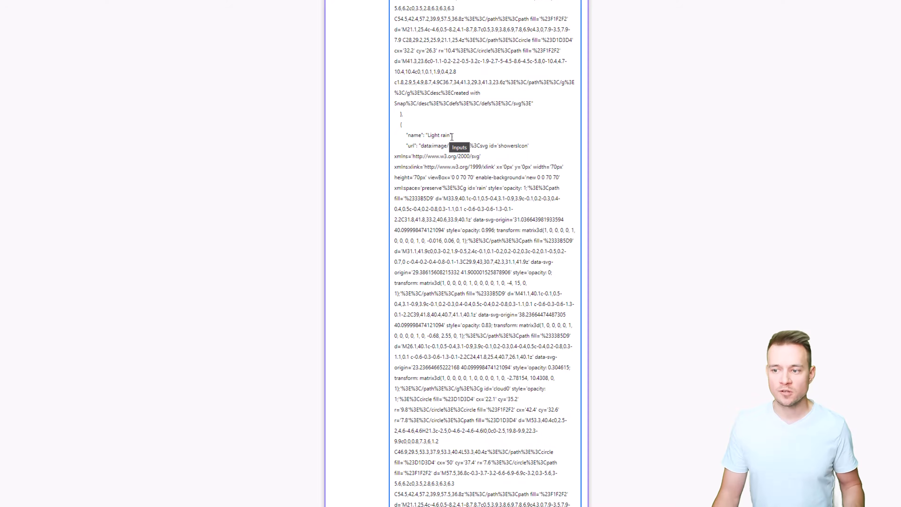
scroll(453, 135, "up", 15)
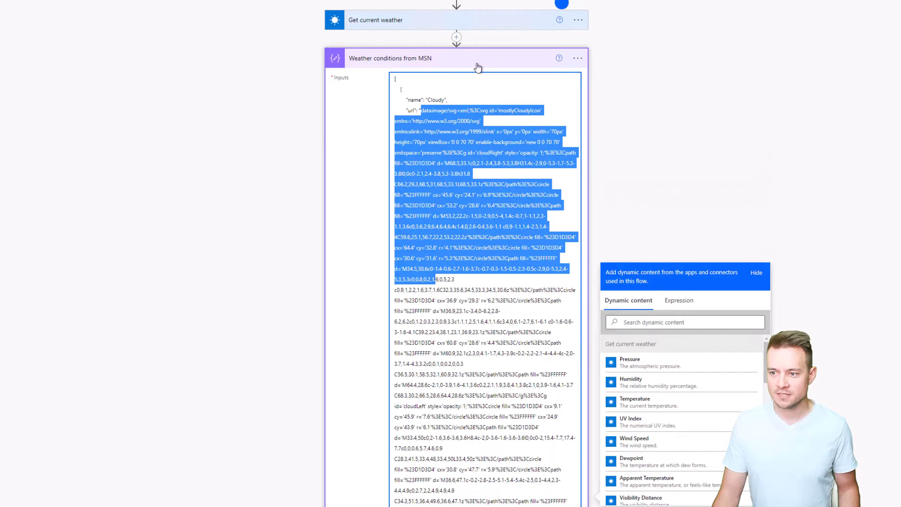
left_click(477, 67)
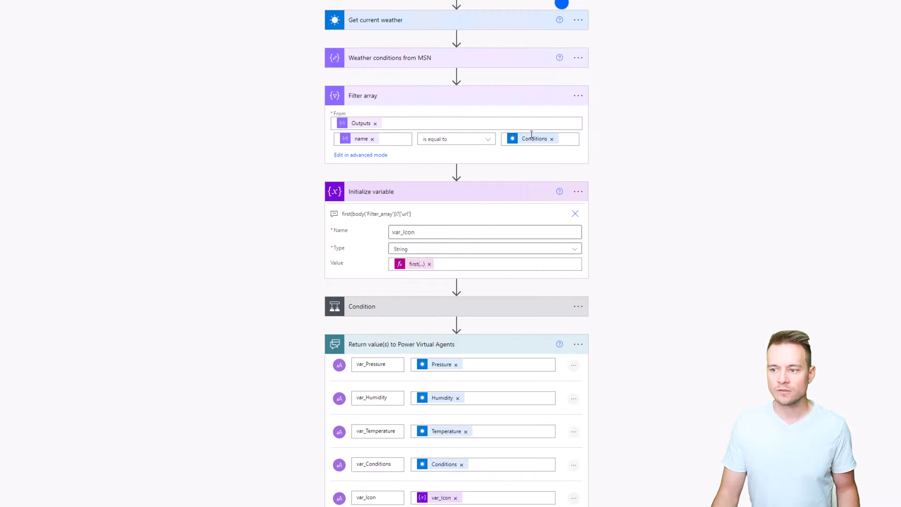
Examine the flow's Filter array, its Condition, and the Set variable action in the If yes branch.
mouse_move(533, 140)
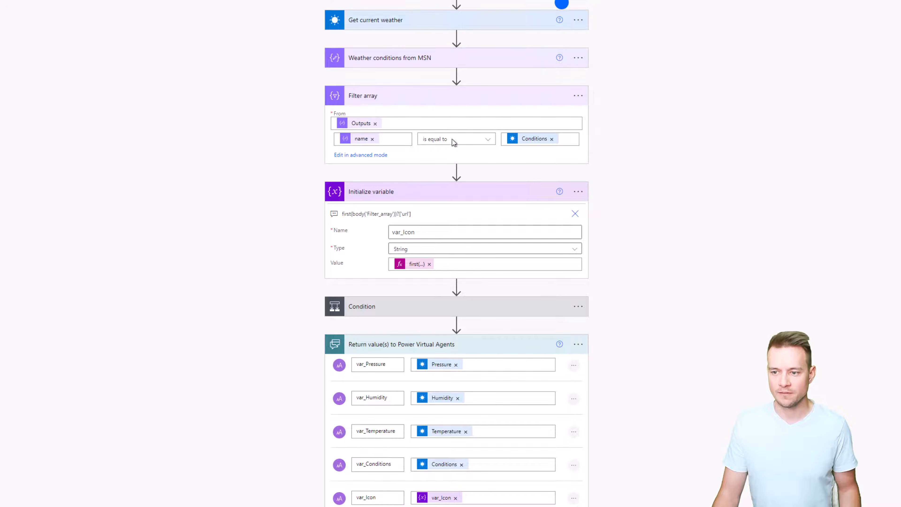
left_click(390, 314)
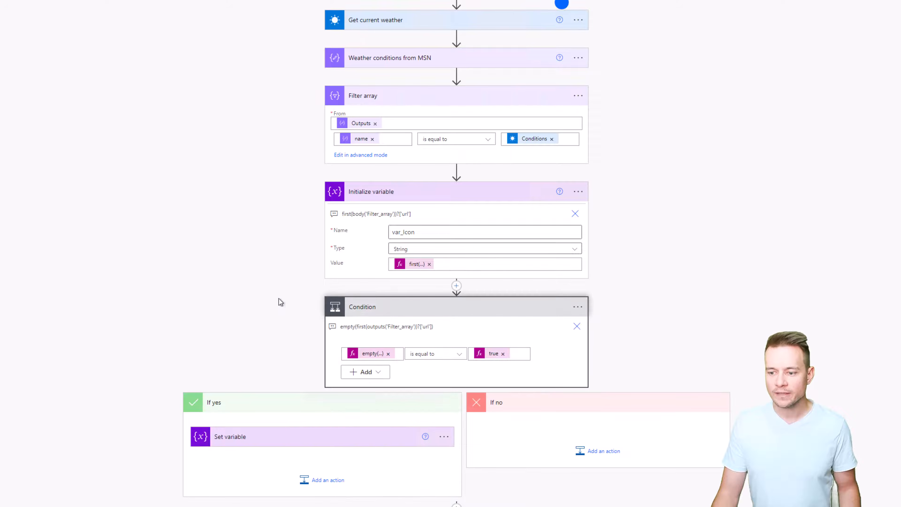
scroll(278, 297, "down", 4)
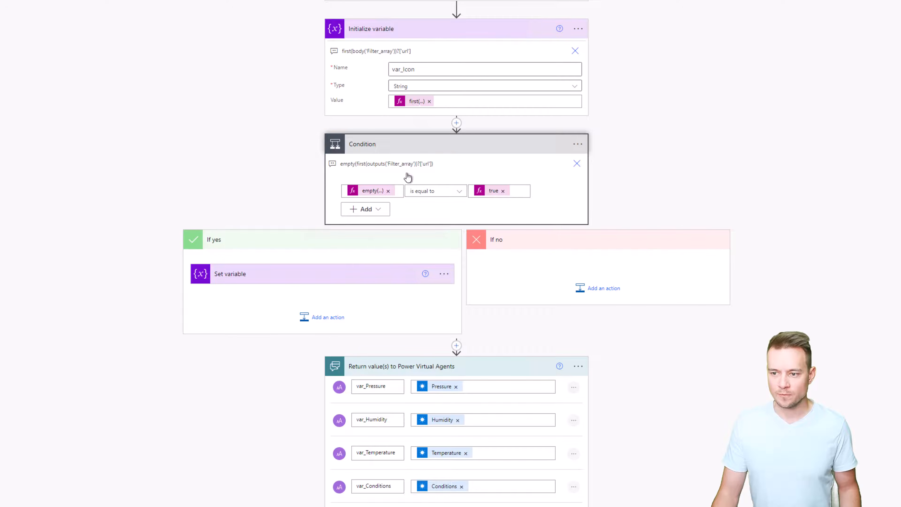
left_click(363, 282)
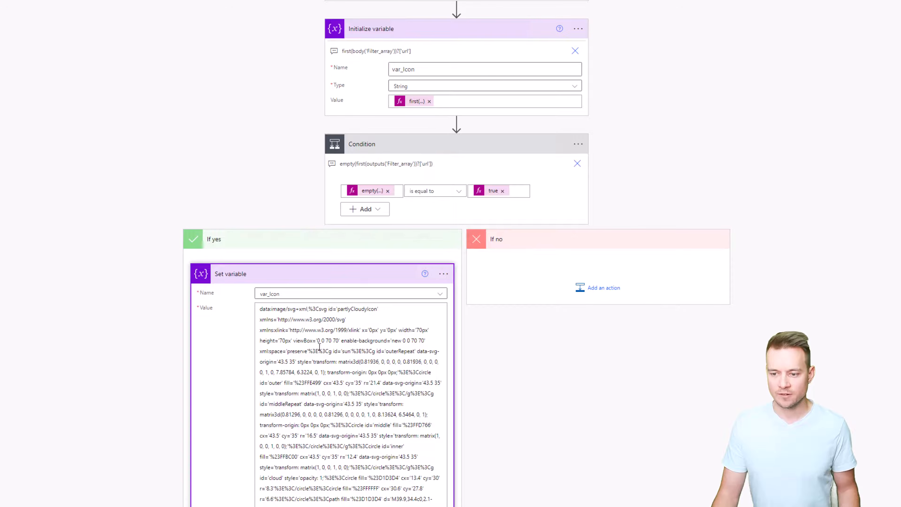
left_click(359, 276)
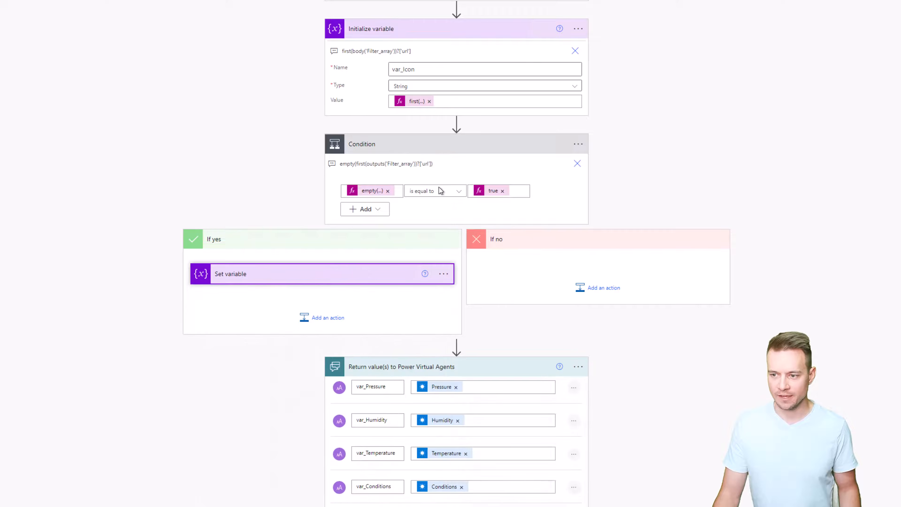
left_click(491, 151)
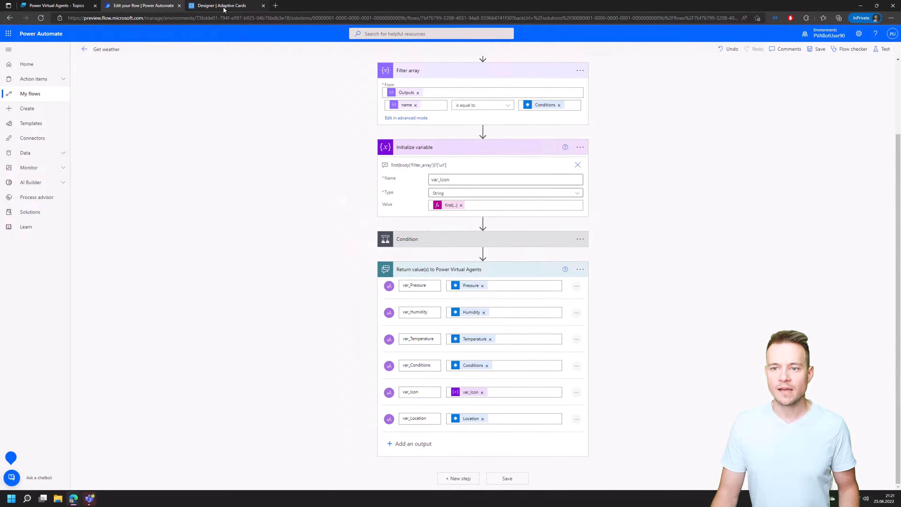
In the Adaptive Cards designer, create a new card from the Redmond, WA weather sample and copy its entire JSON payload.
left_click(224, 7)
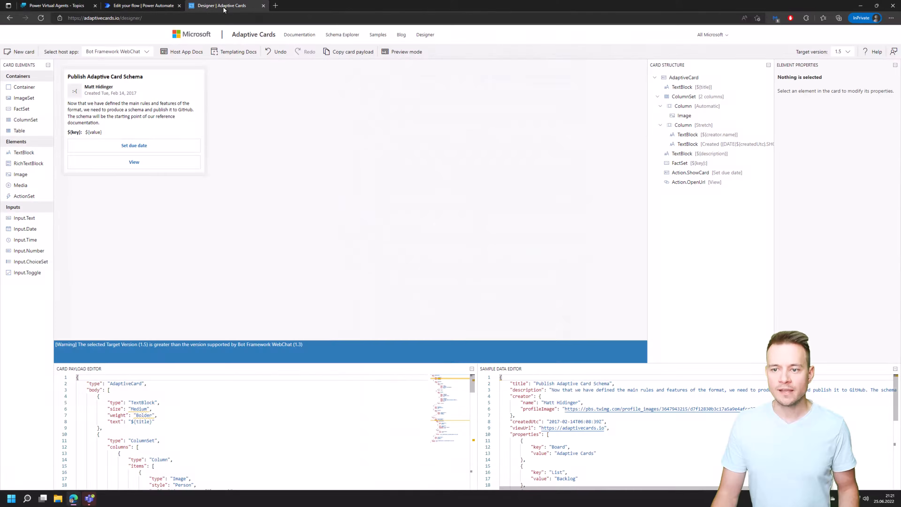
left_click(28, 54)
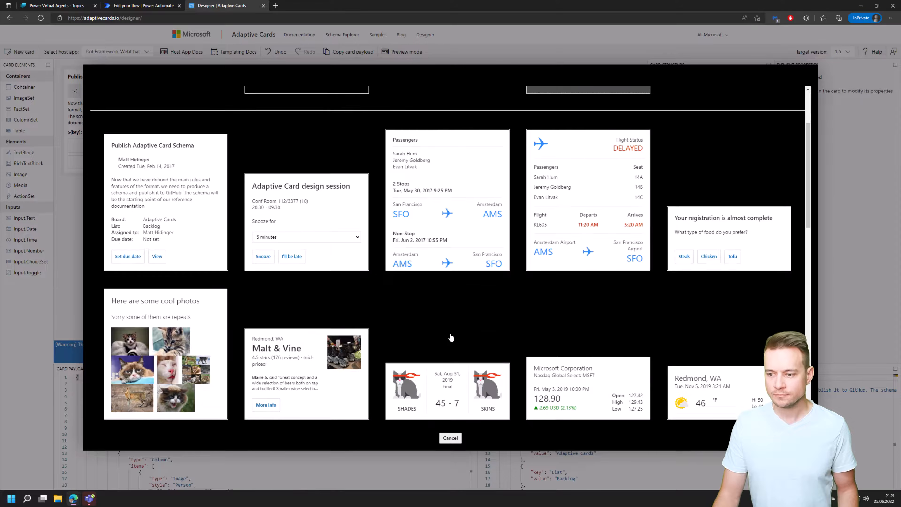
left_click(680, 365)
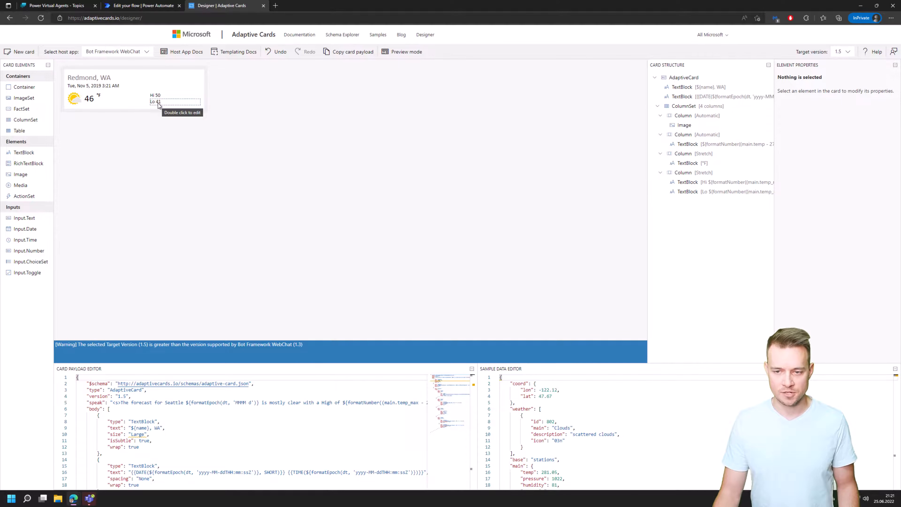
left_click(187, 405)
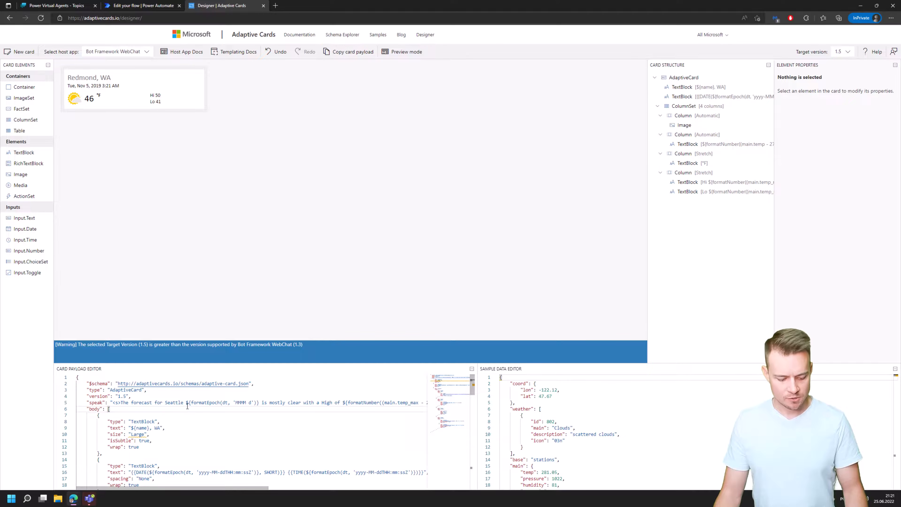
key("ctrl+a")
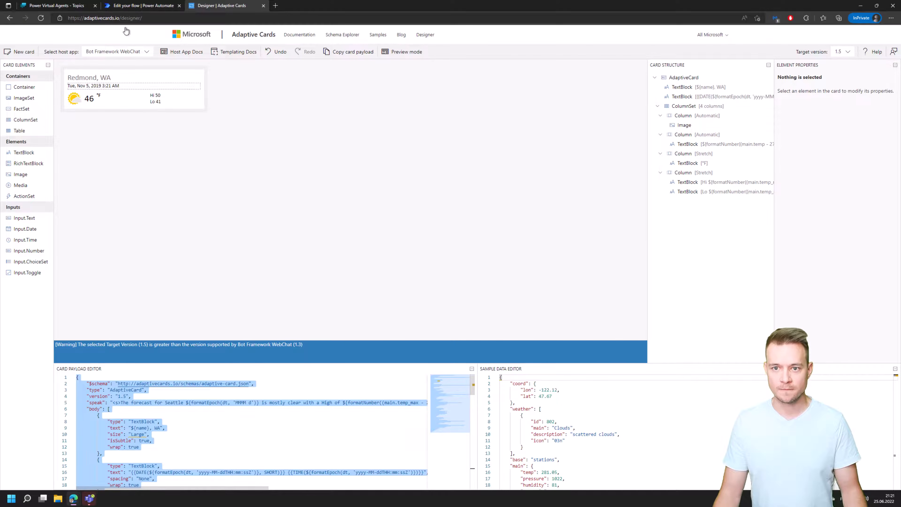
Back in the WeatherBot Current weather topic, add a message node after the Get weather action.
left_click(72, 8)
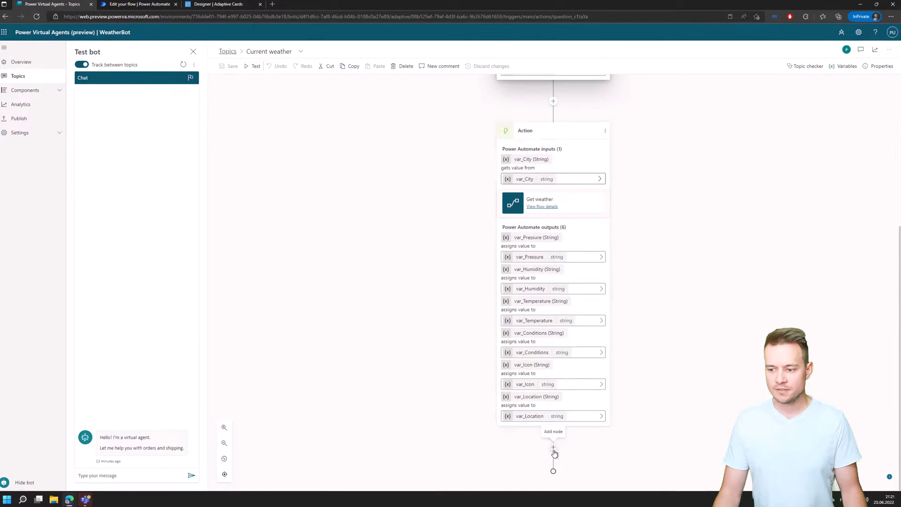
left_click(553, 448)
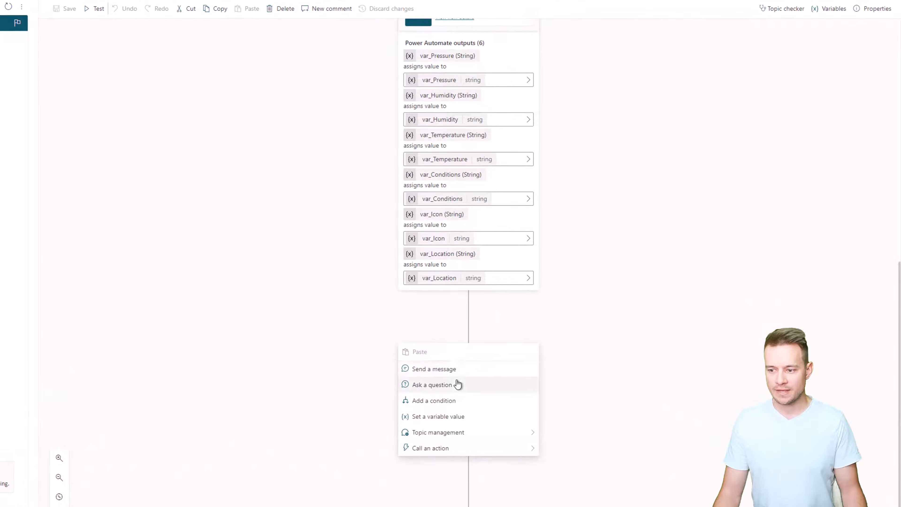
left_click(434, 369)
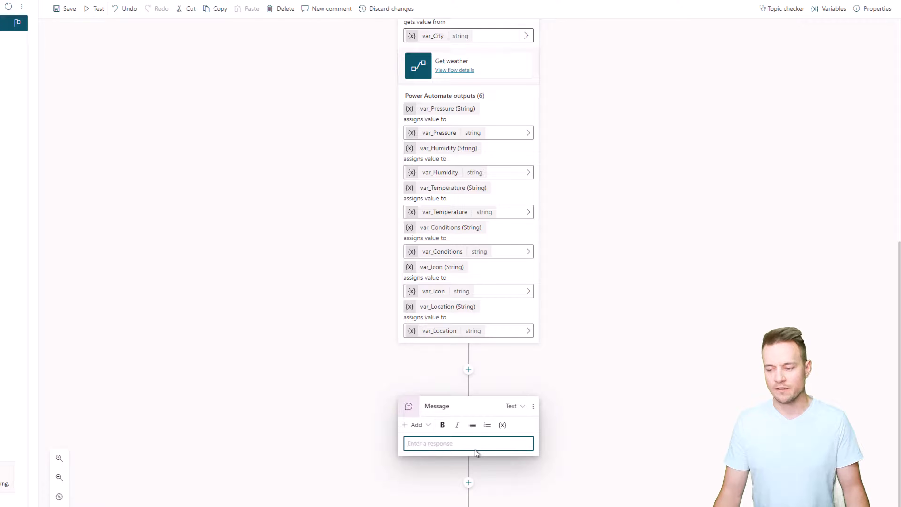
key("ctrl+v")
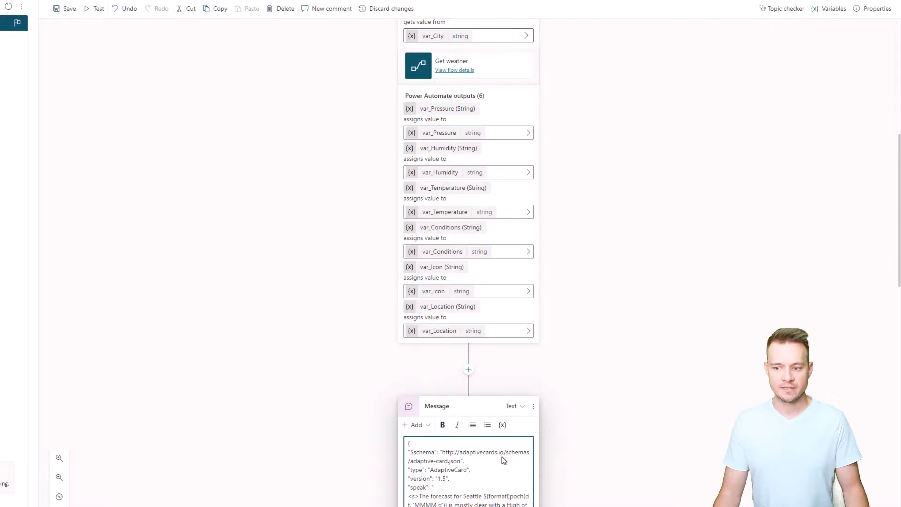
key("ctrl+a")
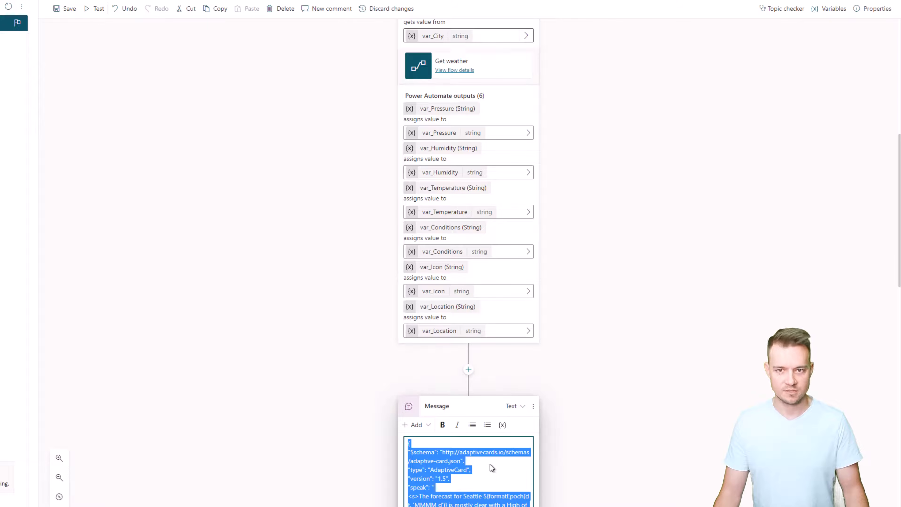
key("BackSpace")
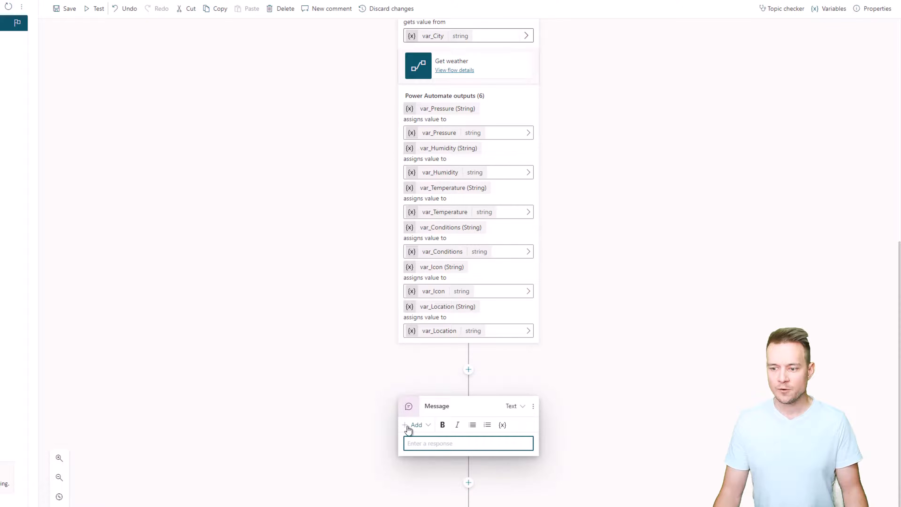
left_click(429, 425)
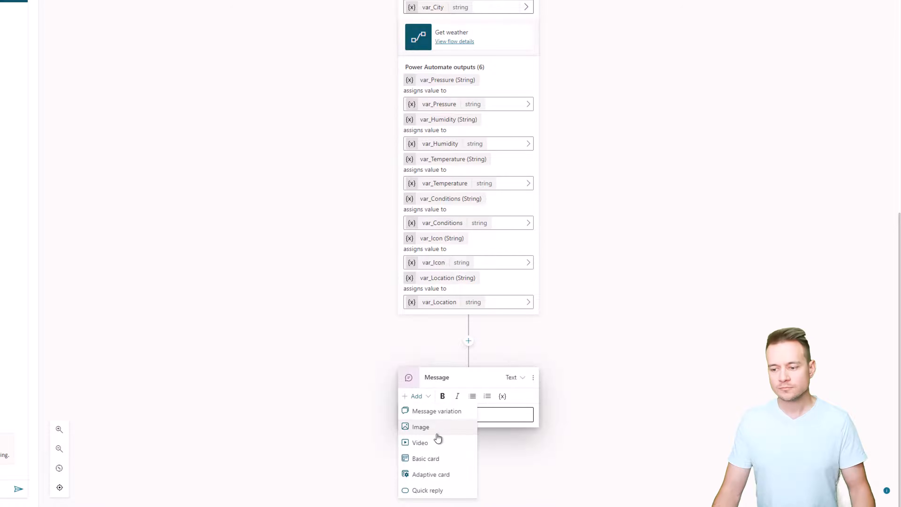
left_click(440, 458)
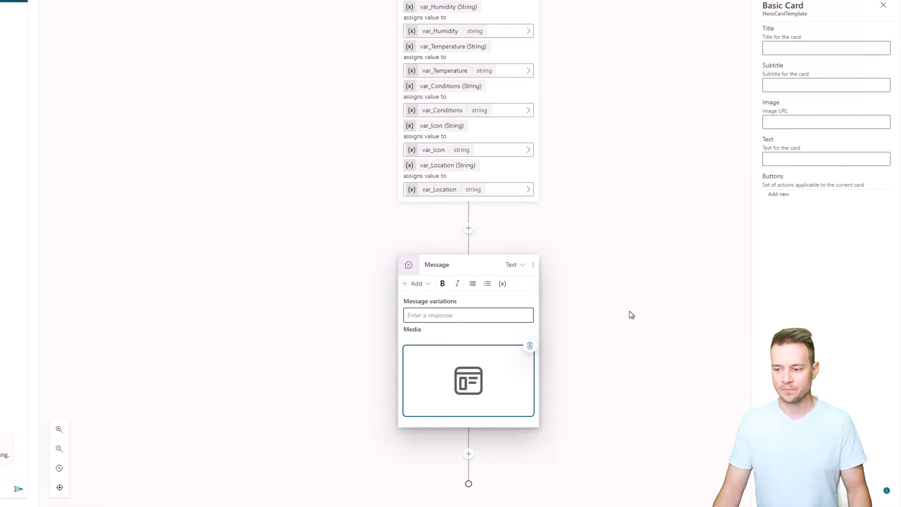
left_click(531, 346)
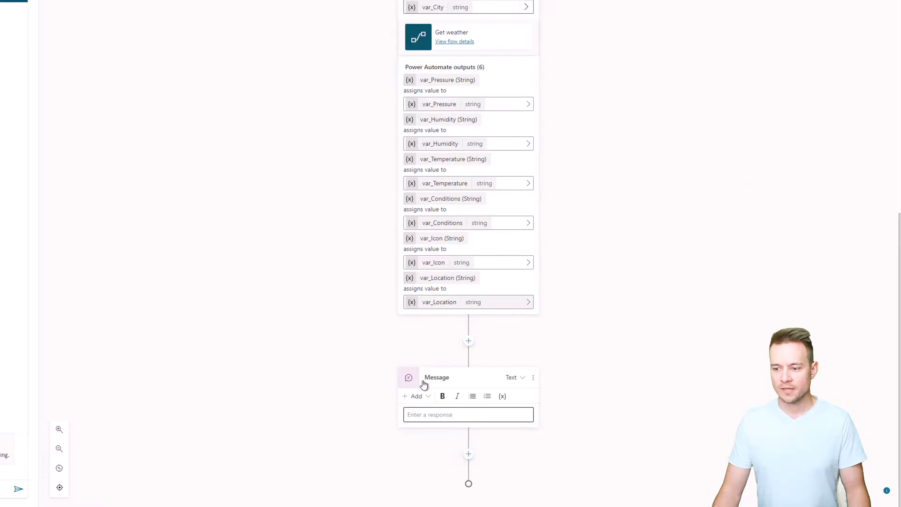
Add an adaptive card to the message, switch its content from JSON to Formula, and open the enlarged formula editor.
left_click(417, 396)
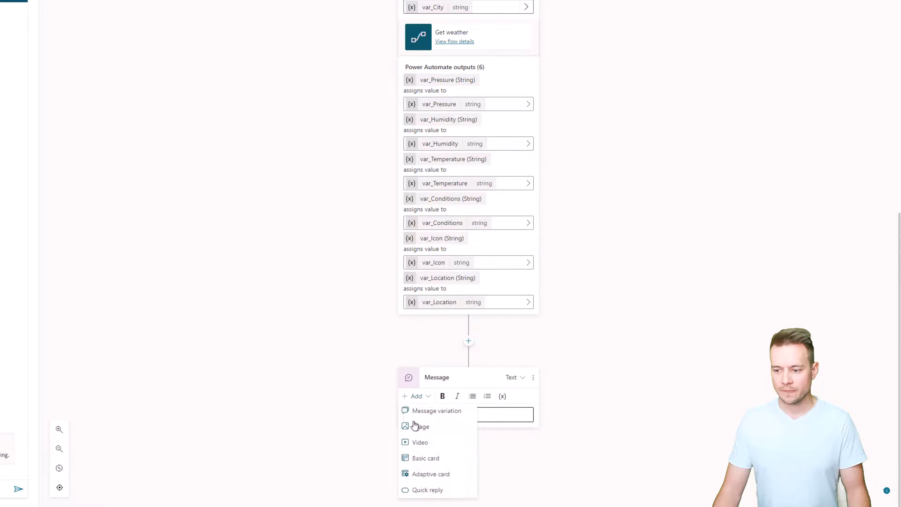
left_click(415, 475)
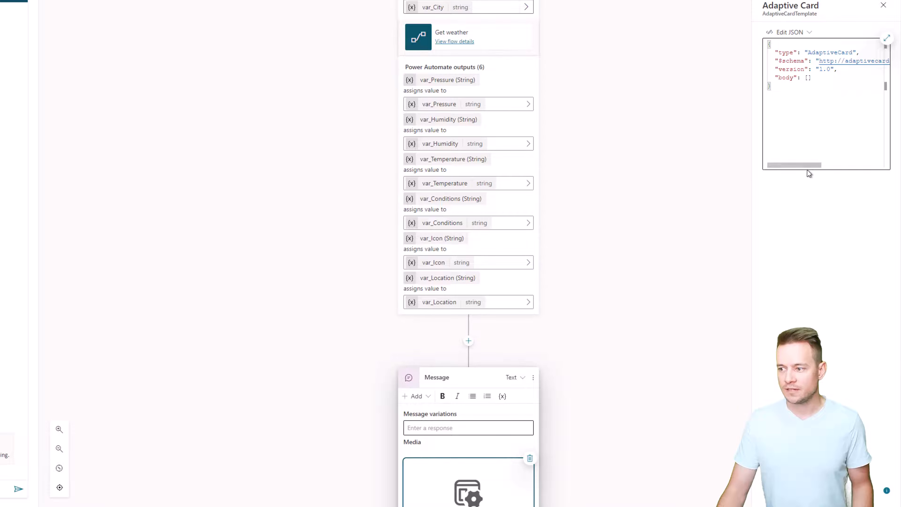
left_click(799, 33)
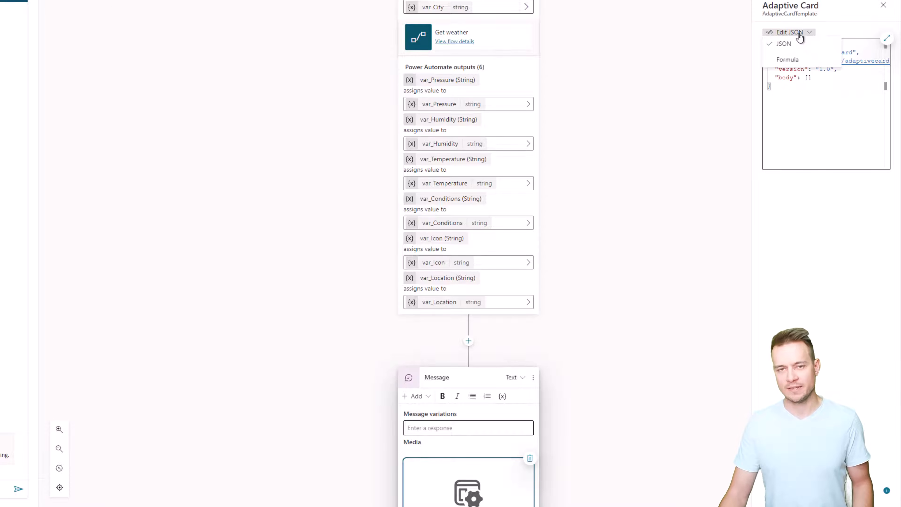
left_click(787, 59)
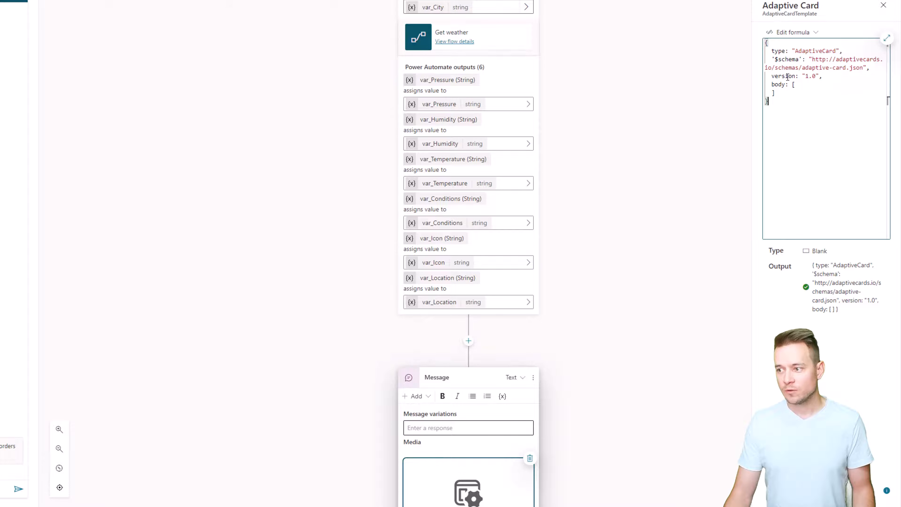
left_click(886, 38)
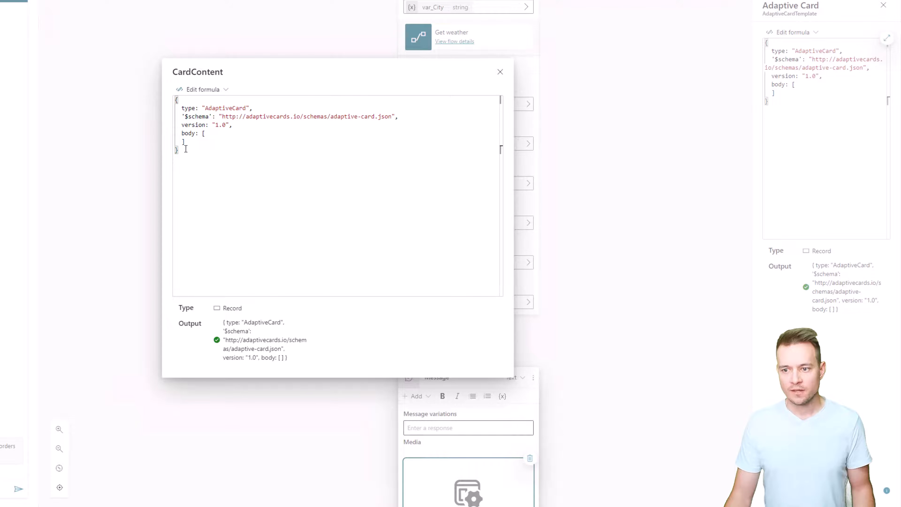
Copy the first TextBlock object from the Adaptive Cards designer's payload and paste it inside the body array of the bot's card formula.
left_click_drag(185, 149, 177, 100)
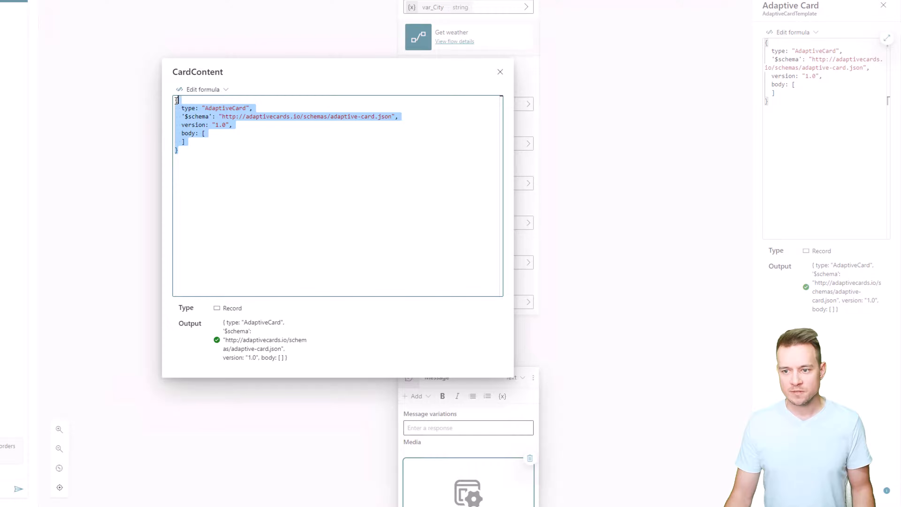
left_click(216, 133)
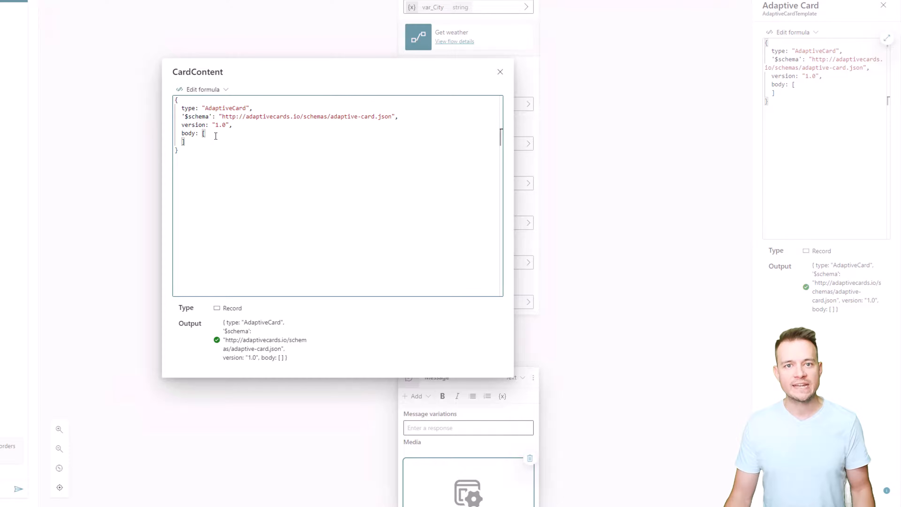
left_click(229, 10)
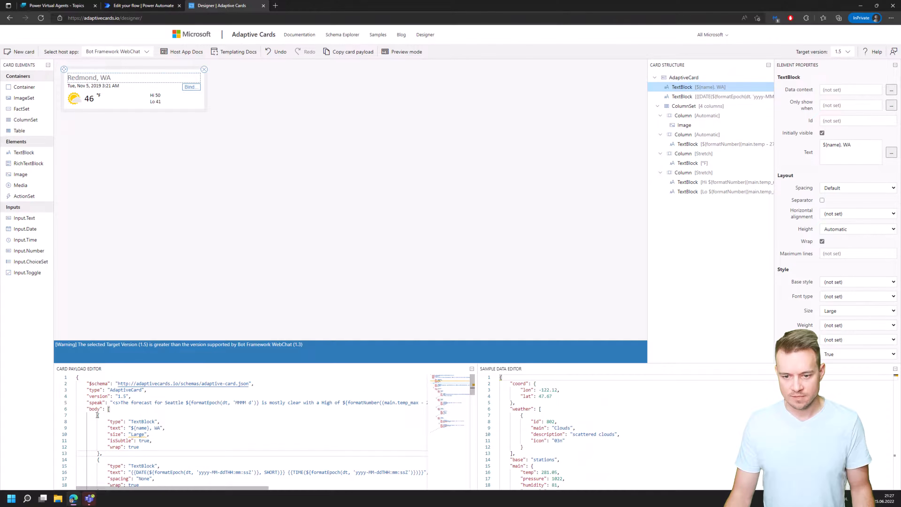
left_click_drag(97, 415, 100, 454)
key("ctrl+c")
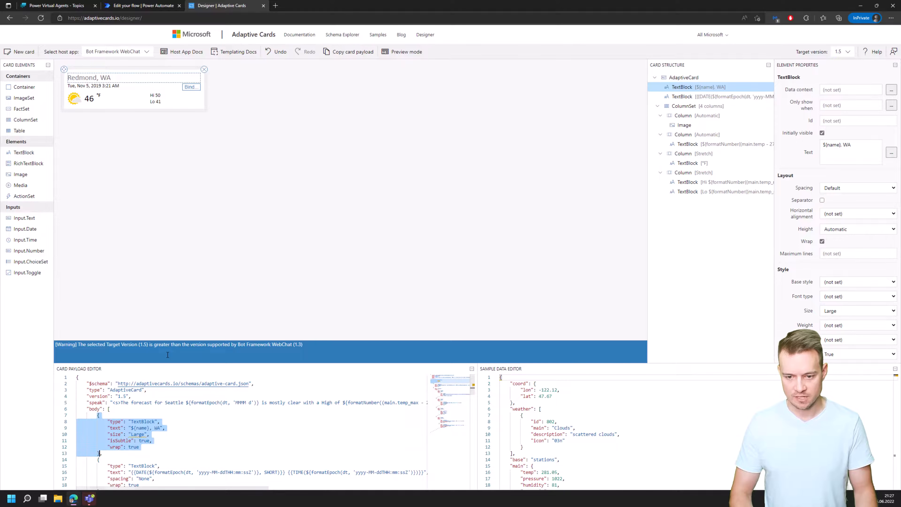
left_click(57, 5)
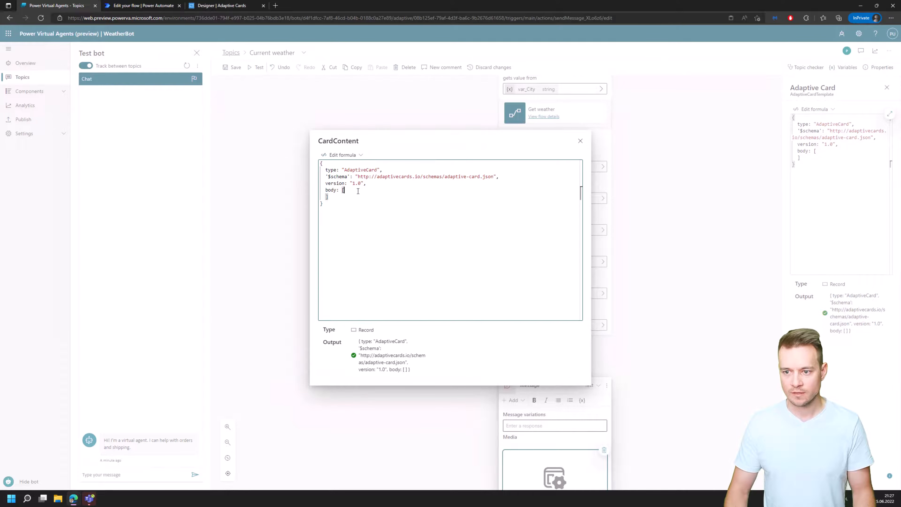
key("ctrl+v")
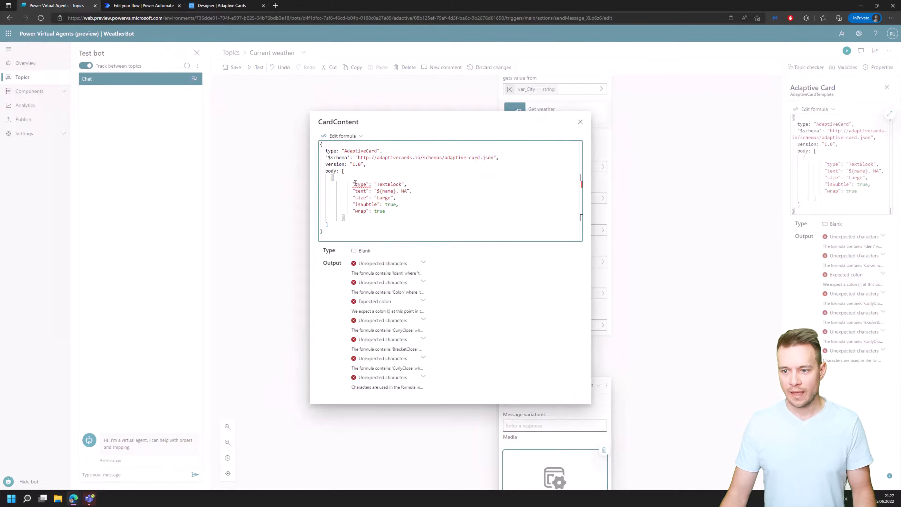
Remove the quotation marks around the pasted TextBlock's property names: type, text, size, isSubtle and wrap.
left_click(352, 184)
key("Delete")
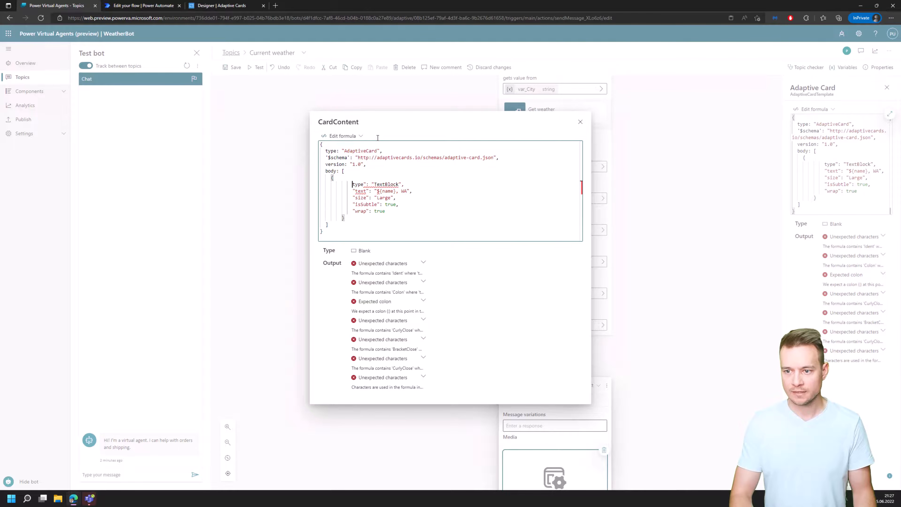
key("Down")
key("Delete")
key("Down")
key("Delete")
key("Down")
key("Delete")
key("Down")
key("Delete")
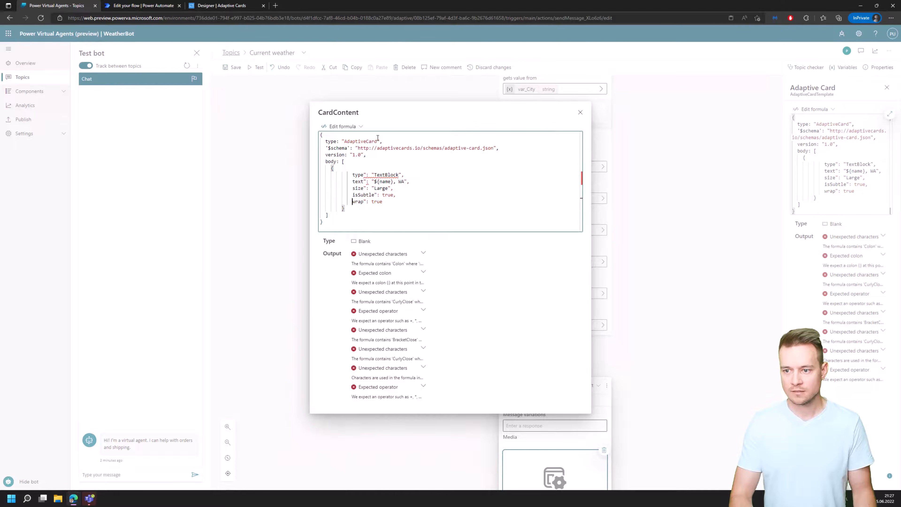
key("Up")
key("Down")
key("Right")
key("Right")
key("Right")
key("Right")
key("Delete")
key("Right")
key("Right")
key("Right")
key("Right")
key("Delete")
key("Up")
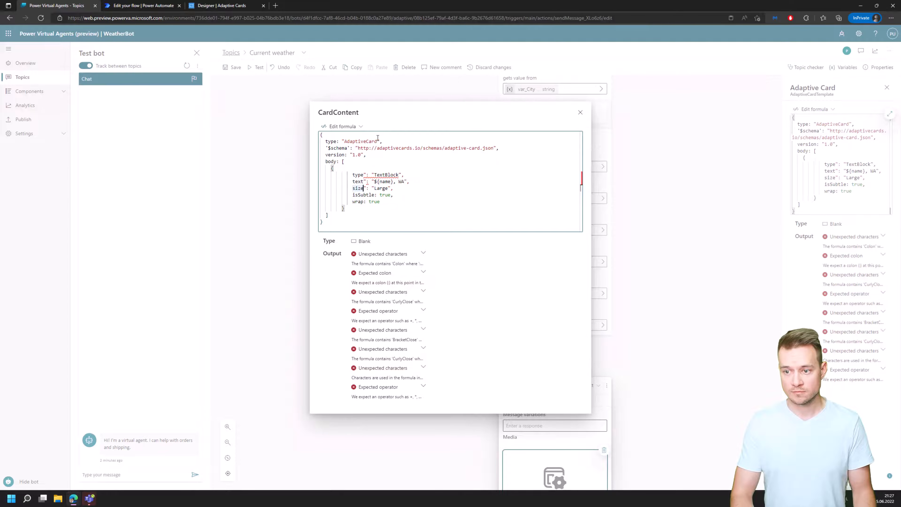
key("Delete")
key("Up")
key("Delete")
key("Delete")
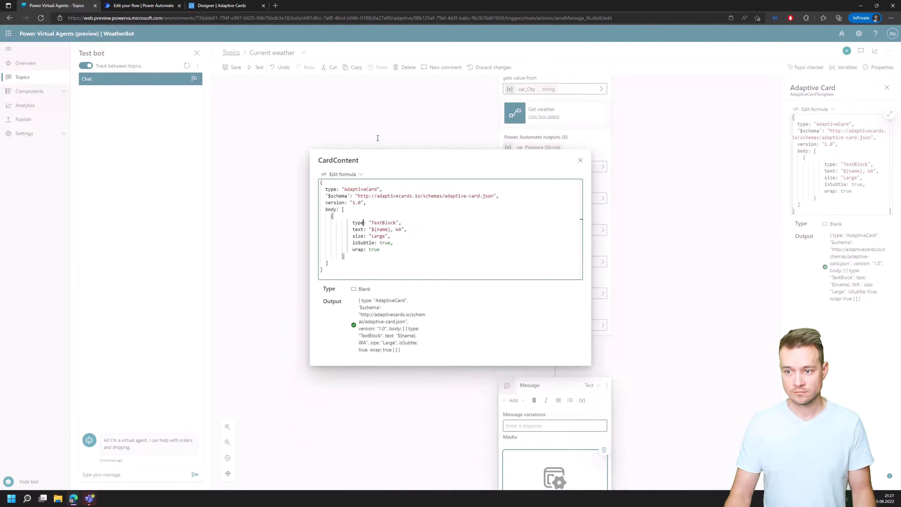
Set the TextBlock's text to "TEST" in the formula, then close the enlarged editor and save the topic.
left_click_drag(372, 231, 402, 229)
type("TEst")
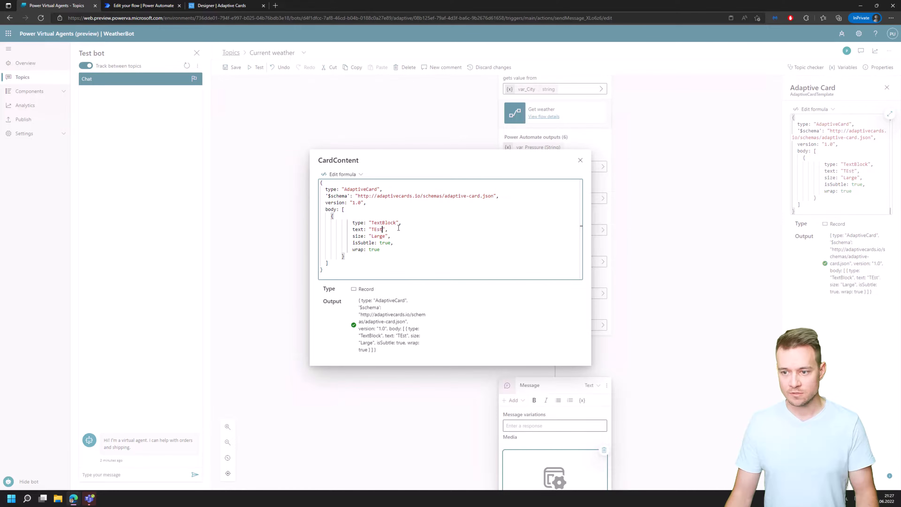
key("BackSpace")
key("BackSpace")
type("ST")
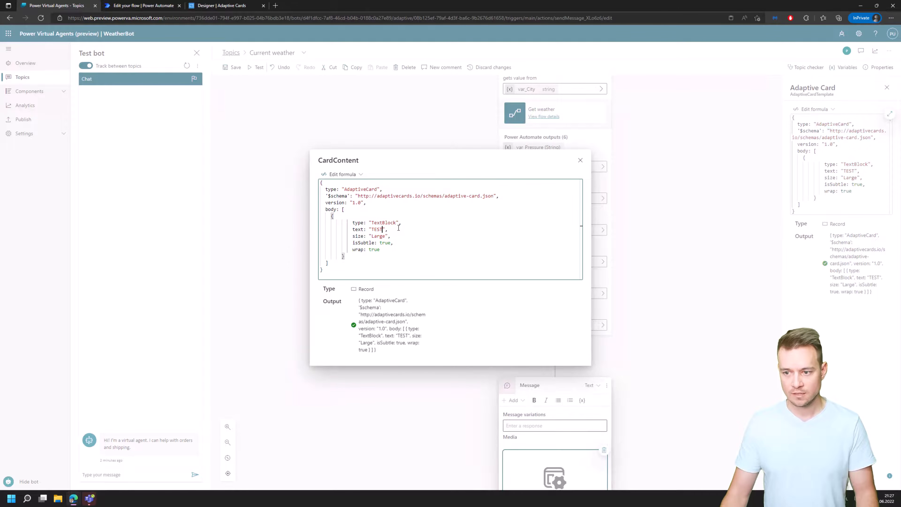
left_click(580, 160)
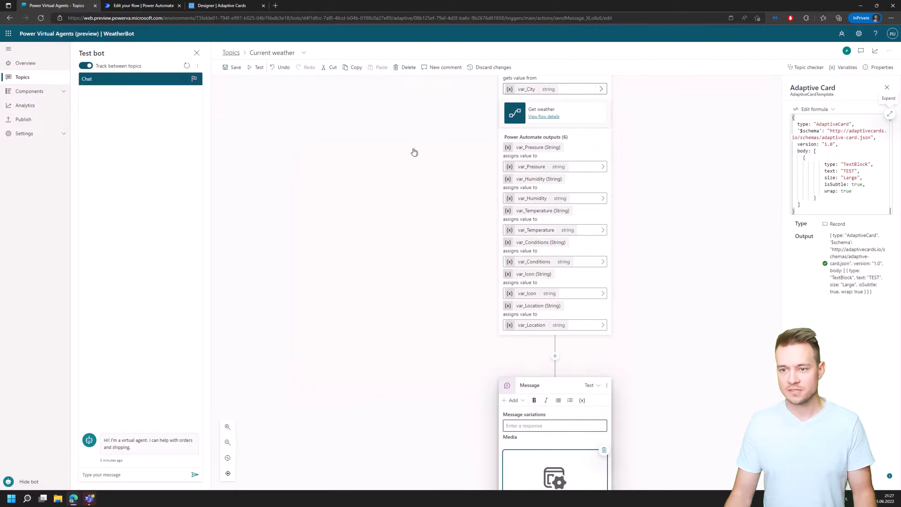
left_click(232, 68)
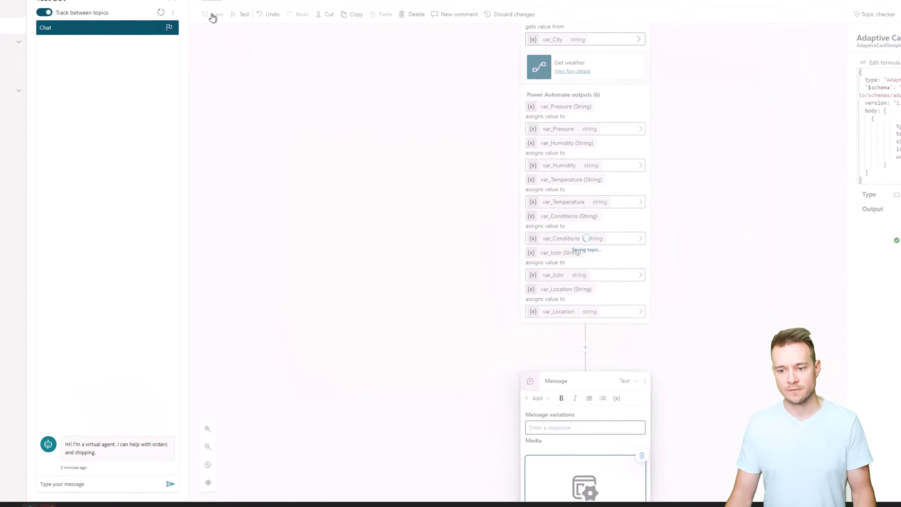
Test the bot by asking "What's the weather?" and answering the location question with "Warsaw".
left_click(75, 490)
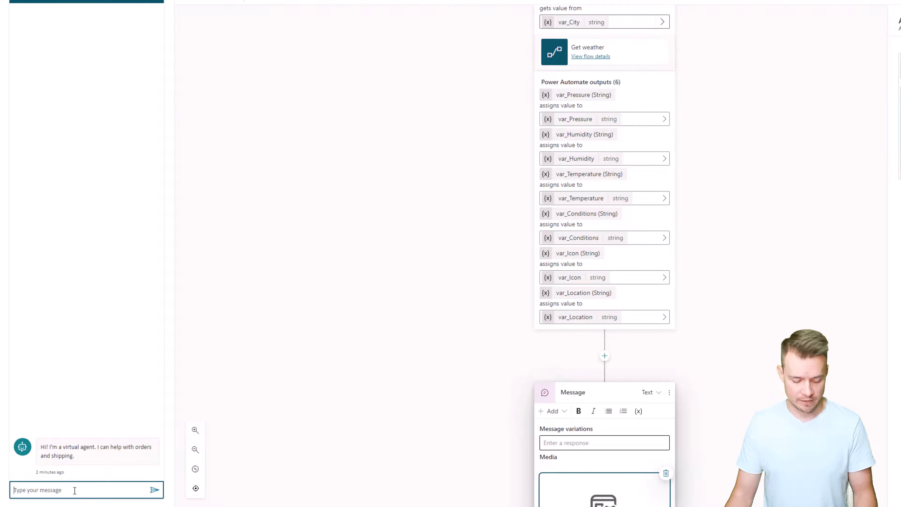
type("What")
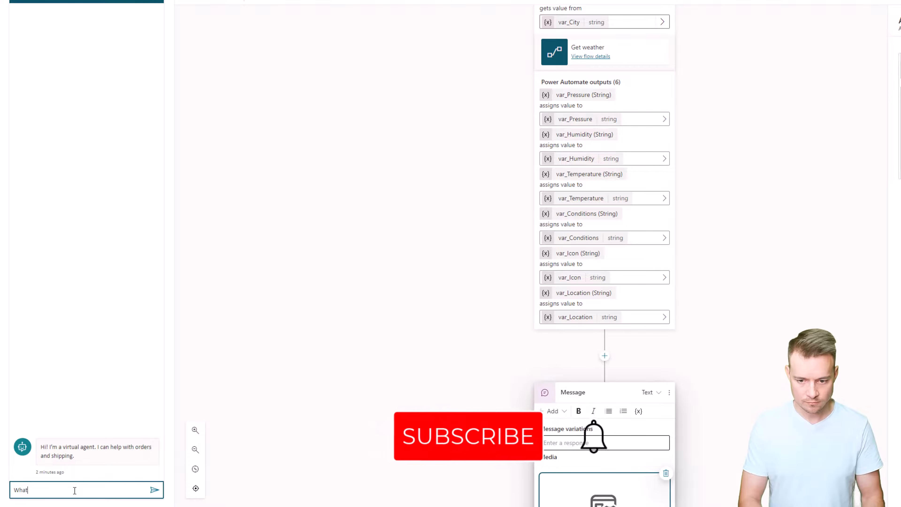
type("'s the weather?")
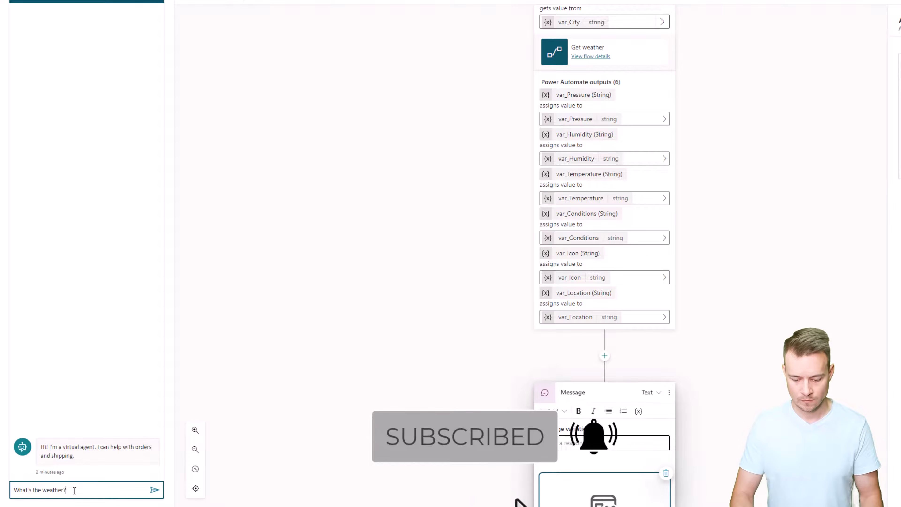
key("Return")
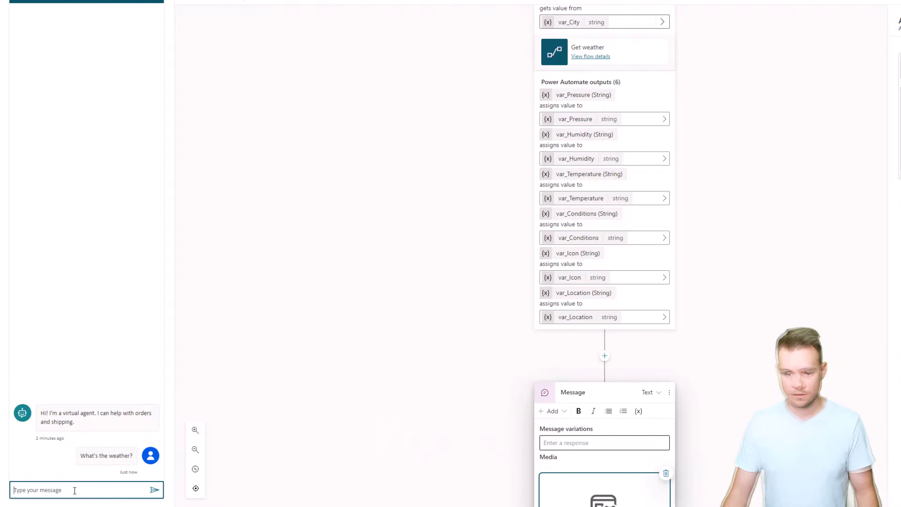
left_click(54, 490)
left_click(54, 490)
type("Warsaw")
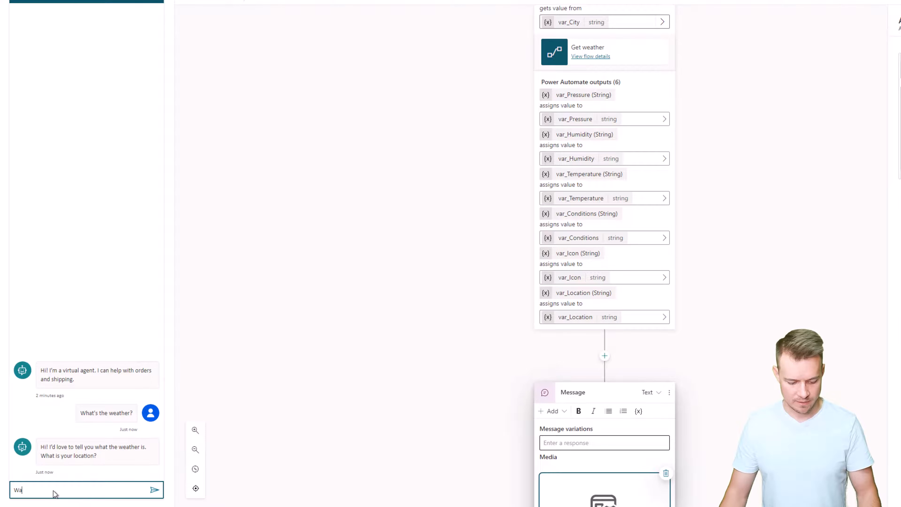
key("Return")
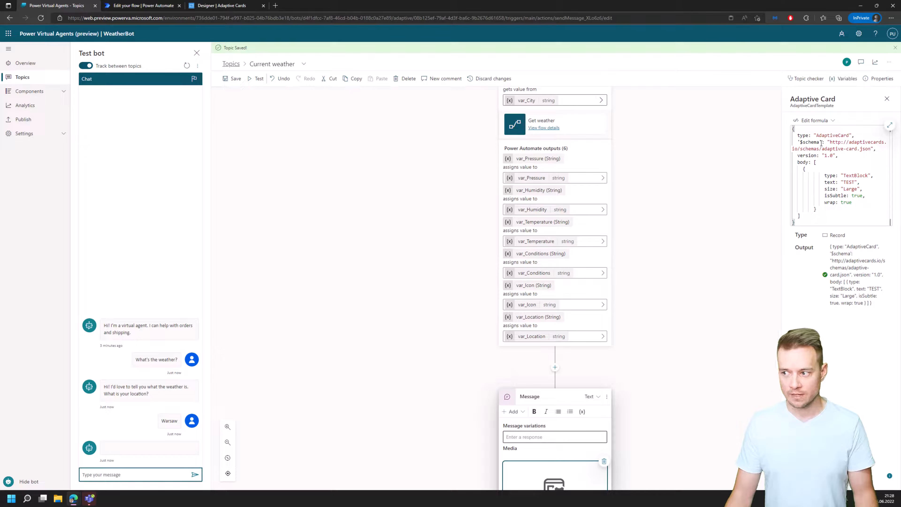
Delete the formula-based adaptive card from the message and add a new adaptive card with JSON content.
left_click(603, 461)
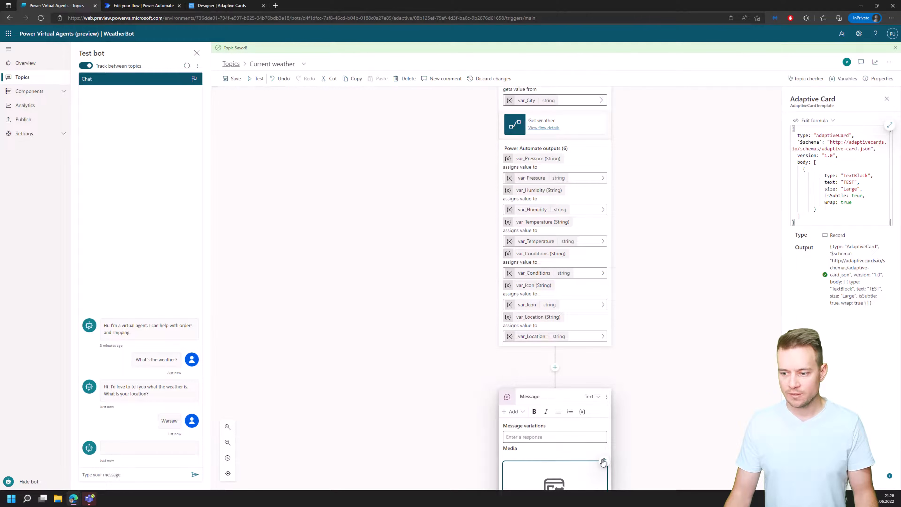
left_click(515, 412)
left_click(520, 387)
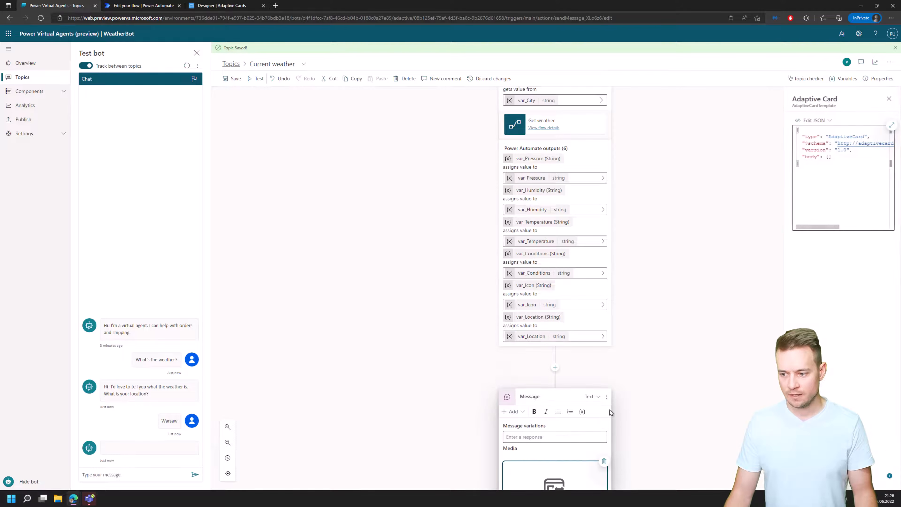
Paste the copied TextBlock object into the body array of the new card's JSON and save the topic.
left_click(826, 156)
key("Return")
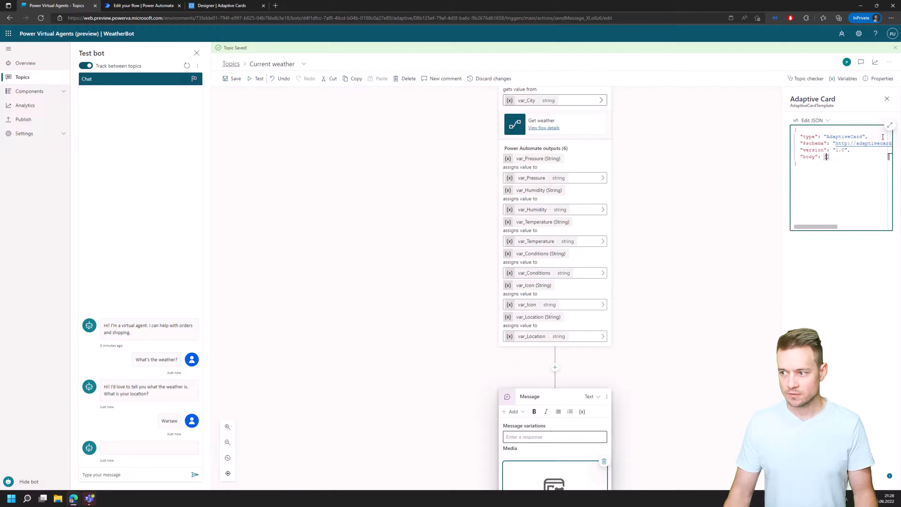
key("ctrl+v")
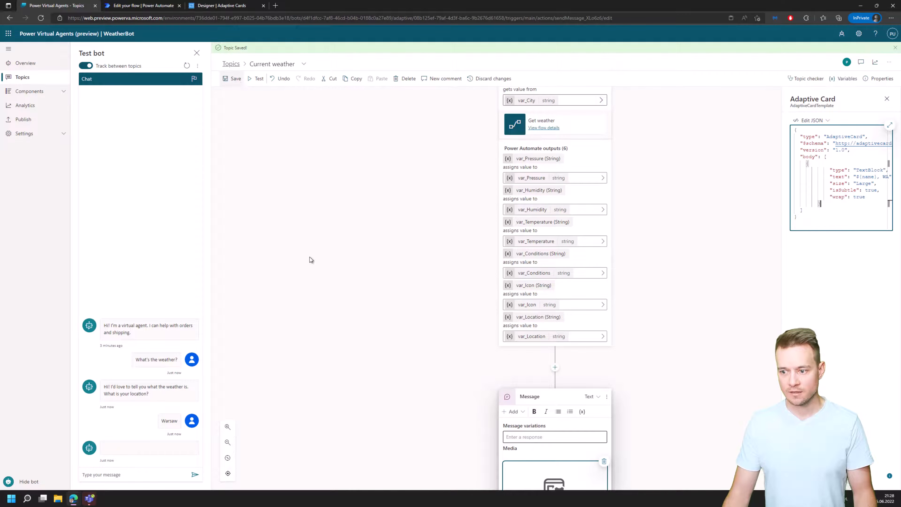
left_click(422, 341)
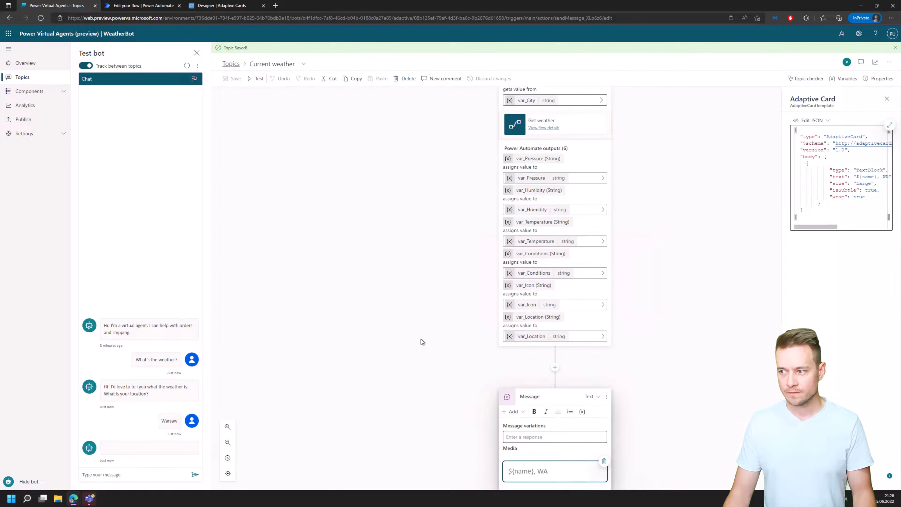
Retest the bot with the JSON card by sending "What's the weather" and giving "Warsaw" as the location.
left_click(143, 474)
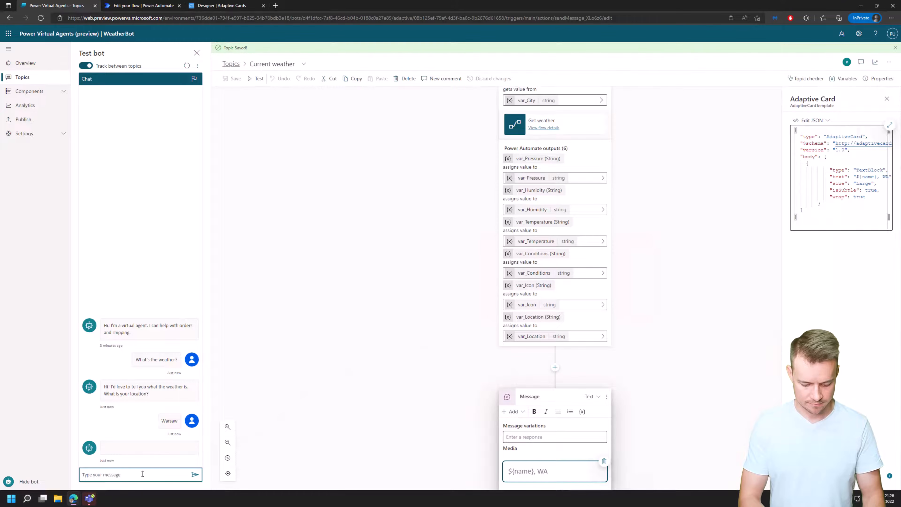
type("What's the weather")
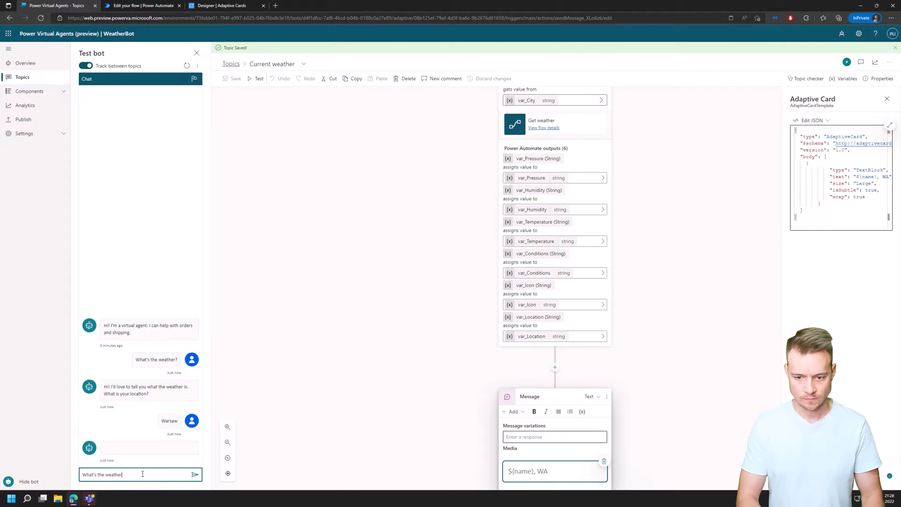
key("Return")
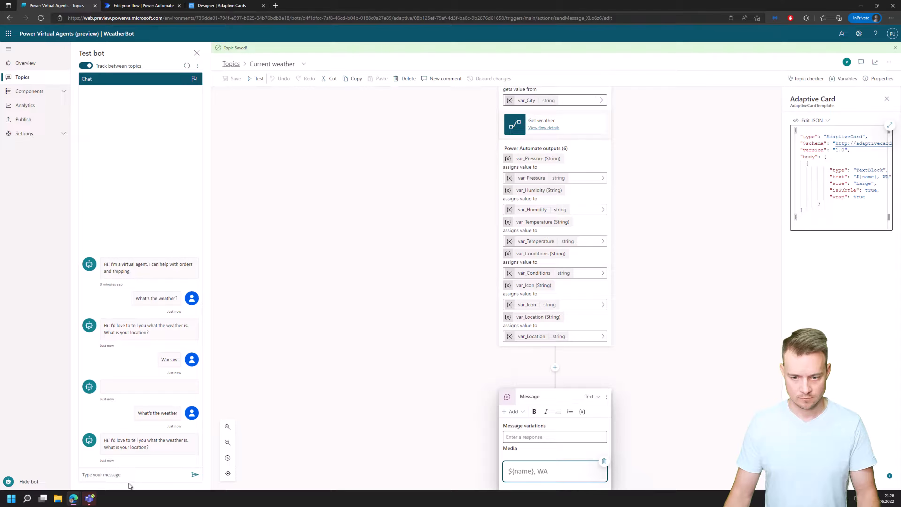
left_click(136, 477)
type("Warsaw")
key("Return")
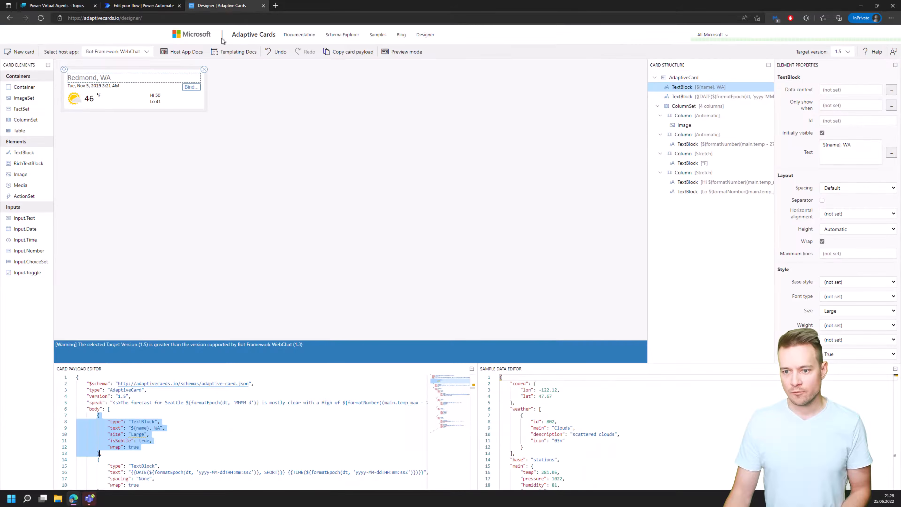
Copy the entire card payload from the Adaptive Cards designer and replace the message's adaptive card JSON with it in the WeatherBot topic.
left_click(222, 5)
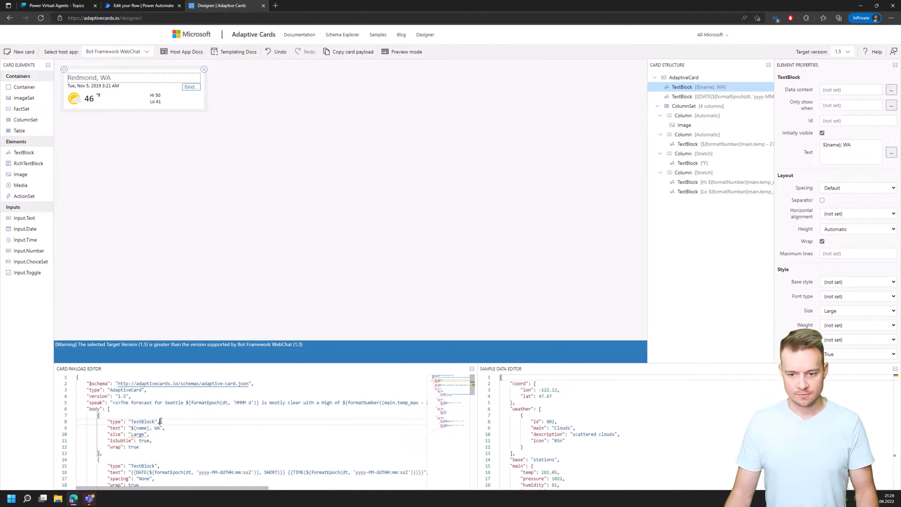
key("ctrl+a")
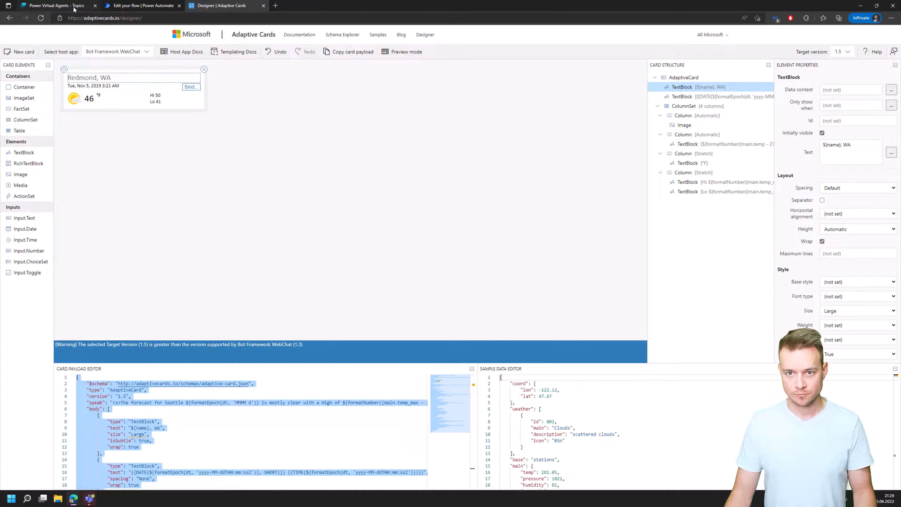
left_click(74, 8)
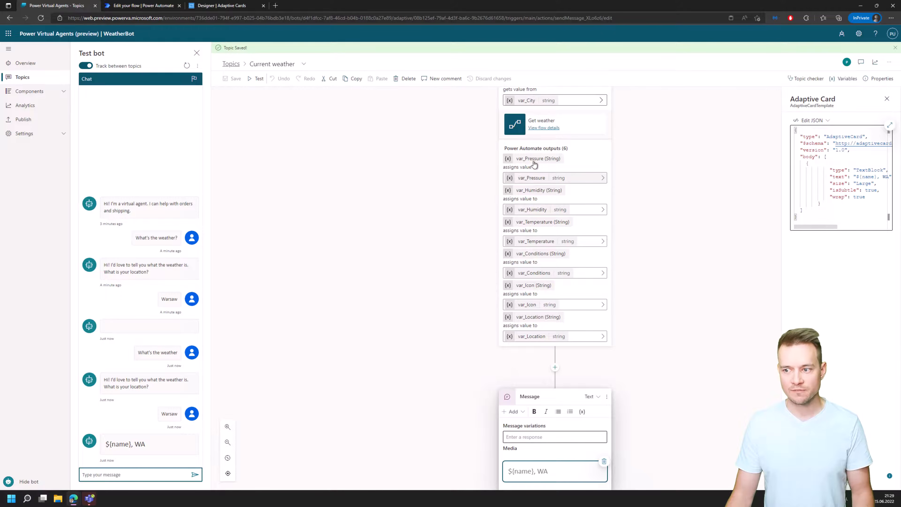
left_click(836, 177)
key("ctrl+End")
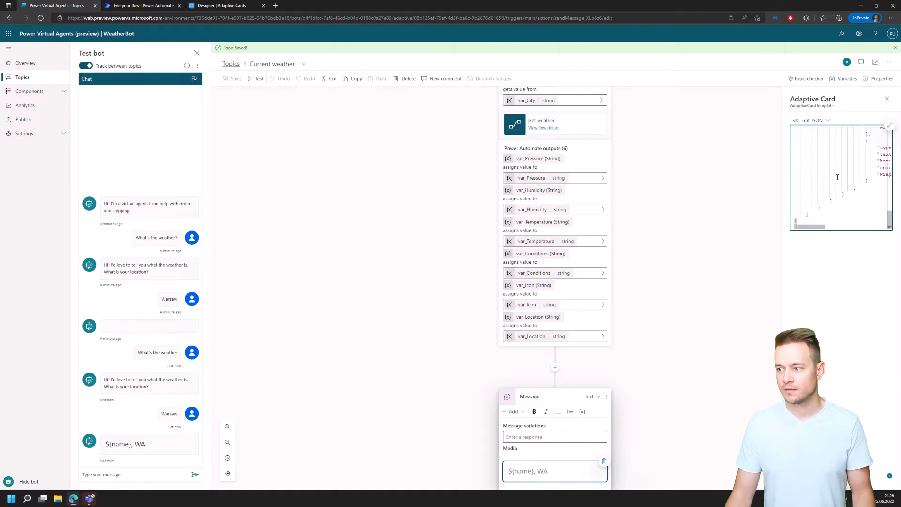
left_click(848, 308)
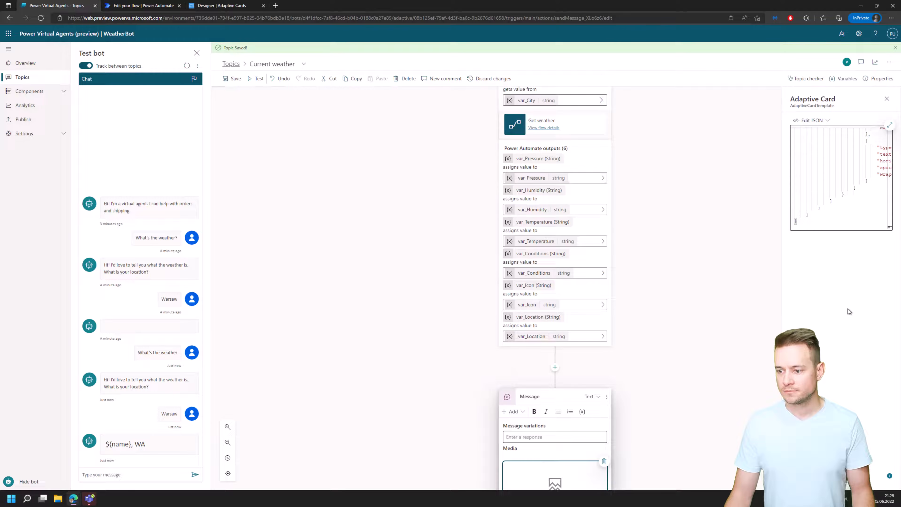
scroll(537, 444, "down", 3)
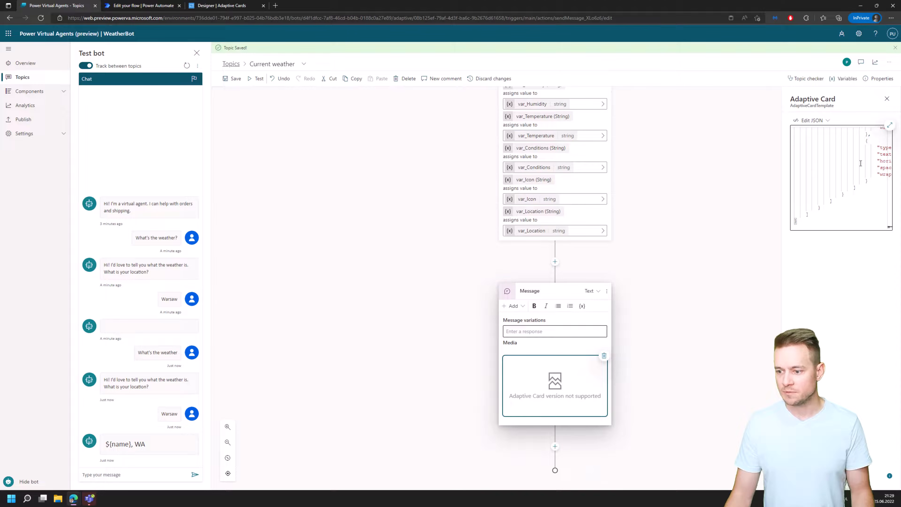
Set the version in the adaptive card's JSON to 1.4 and remove the speak property line.
left_click(890, 125)
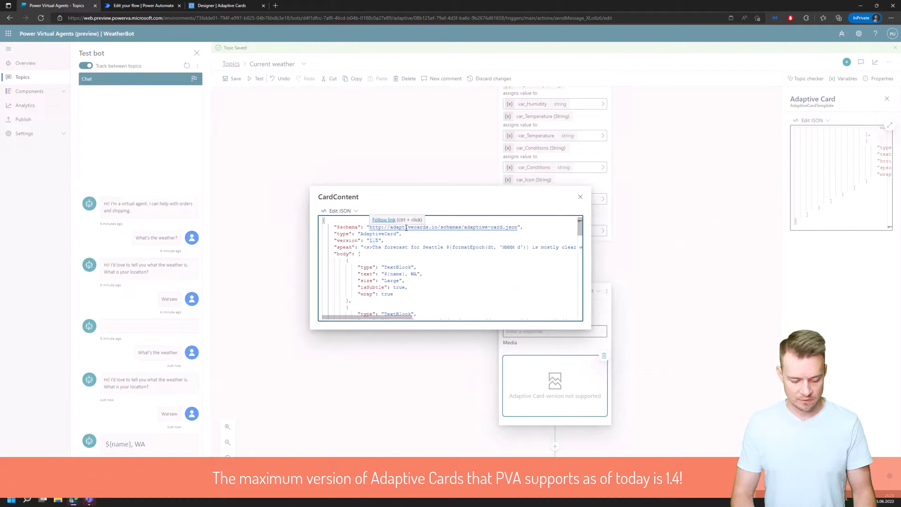
key("BackSpace")
type("4")
key("Down")
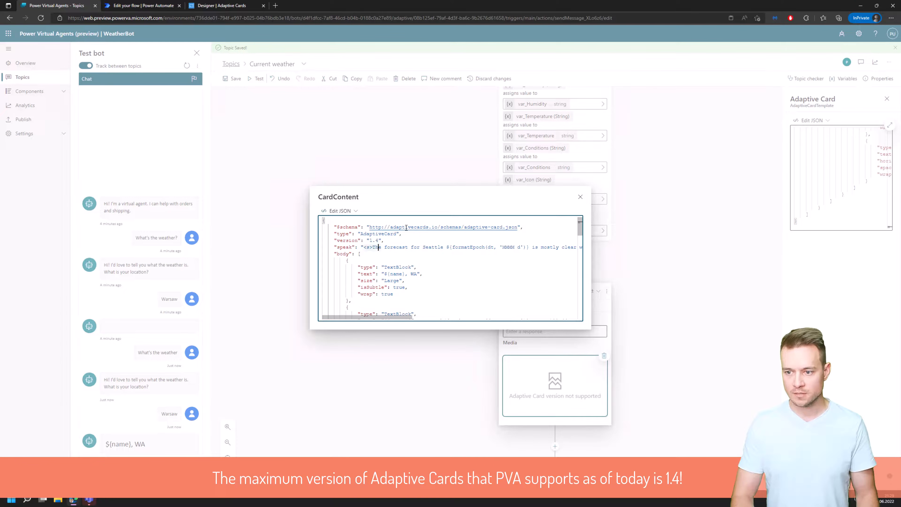
key("Home")
key("Home")
key("shift+End")
key("Delete")
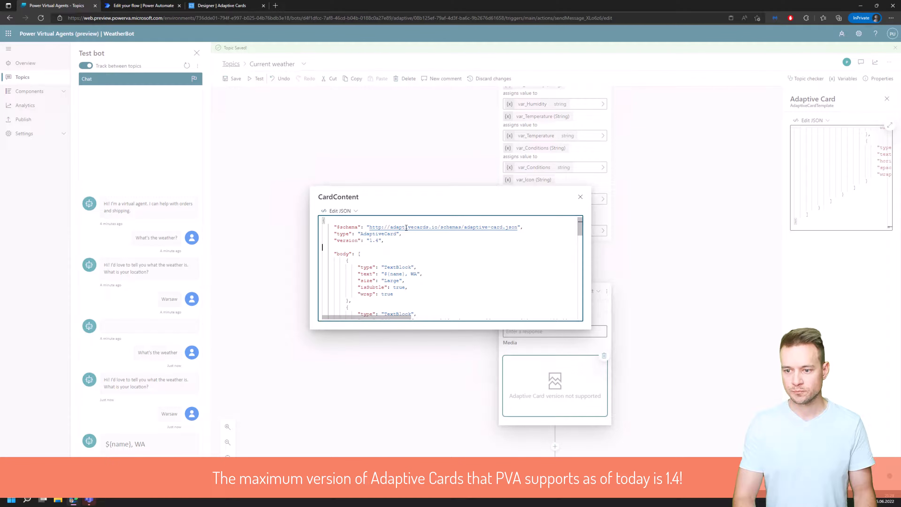
key("BackSpace")
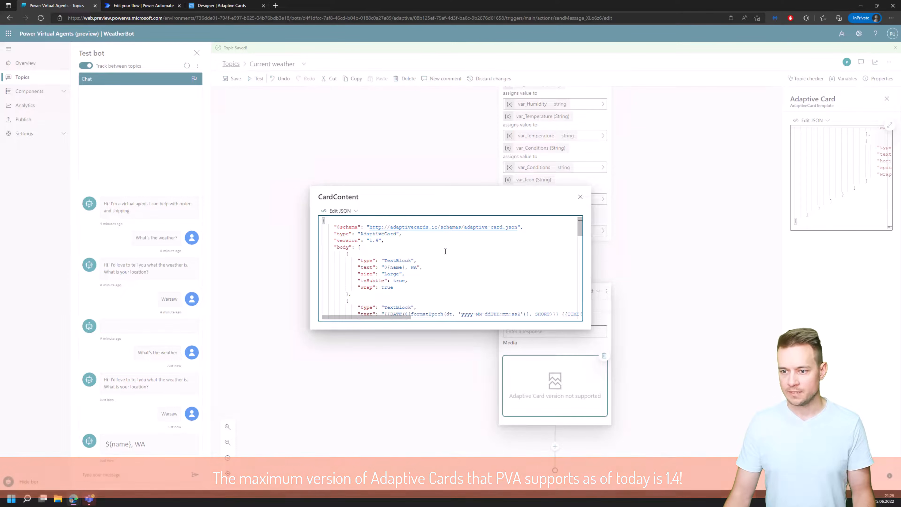
left_click(580, 197)
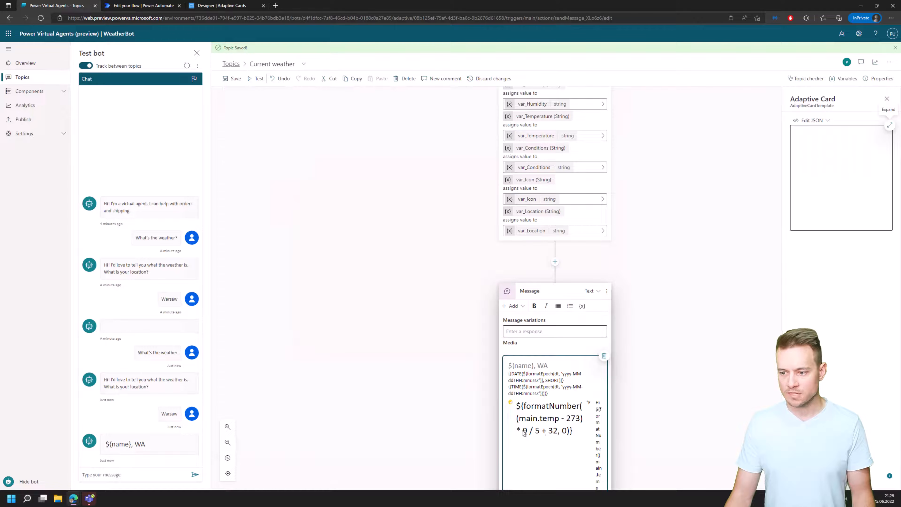
Review the card preview in the message and the text value of the first TextBlock in its JSON.
scroll(568, 417, "down", 3)
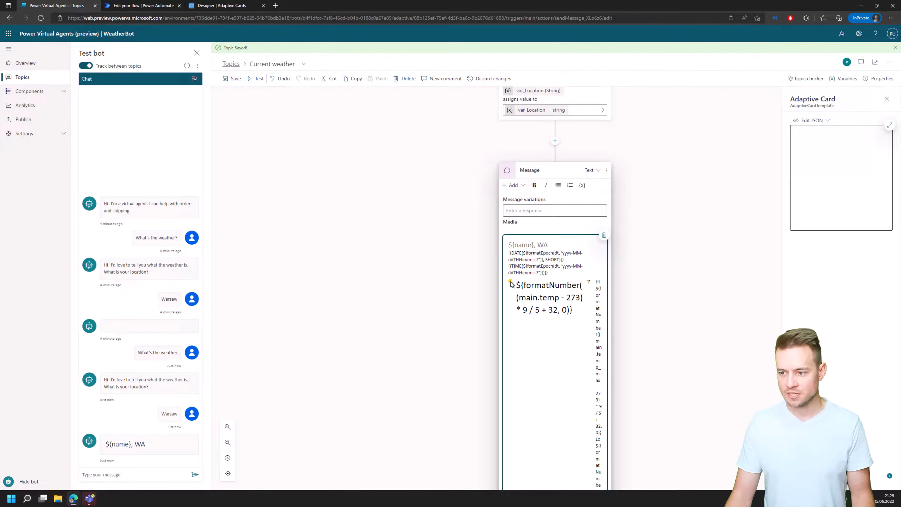
scroll(564, 303, "down", 4)
scroll(566, 311, "up", 5)
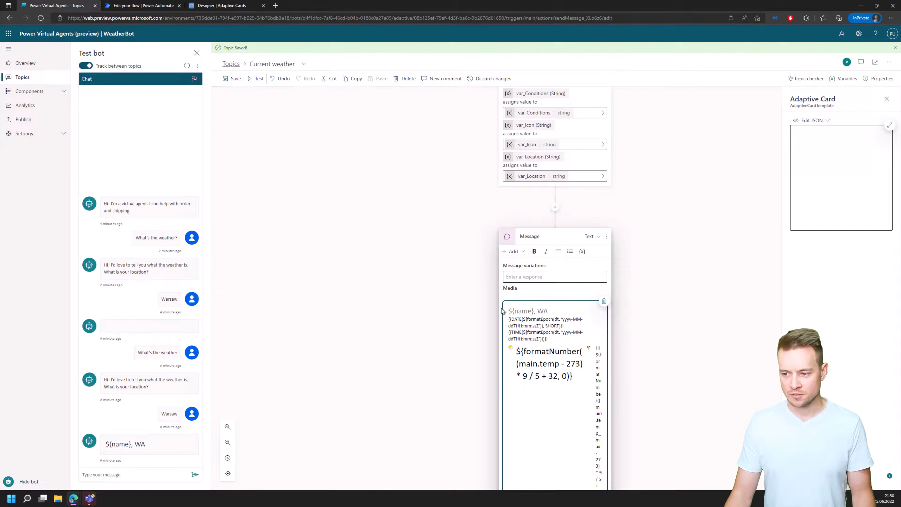
left_click(890, 126)
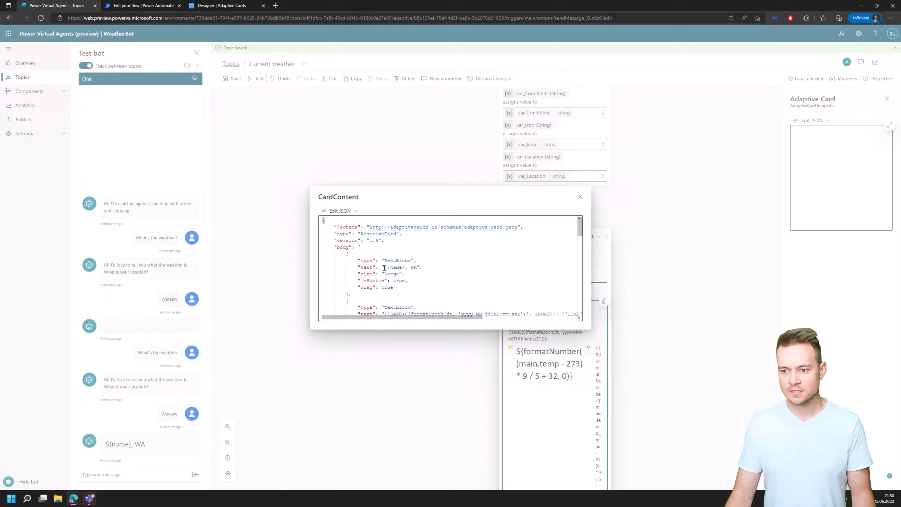
left_click_drag(384, 268, 414, 267)
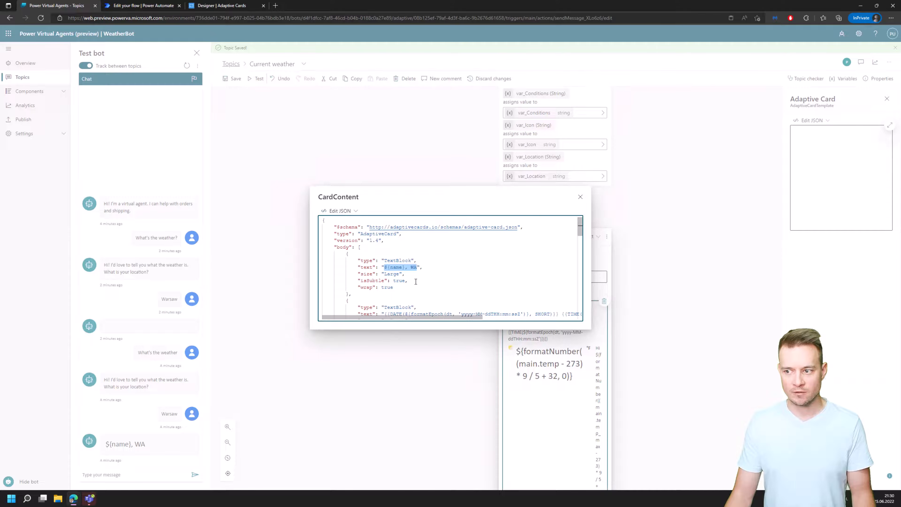
left_click(580, 196)
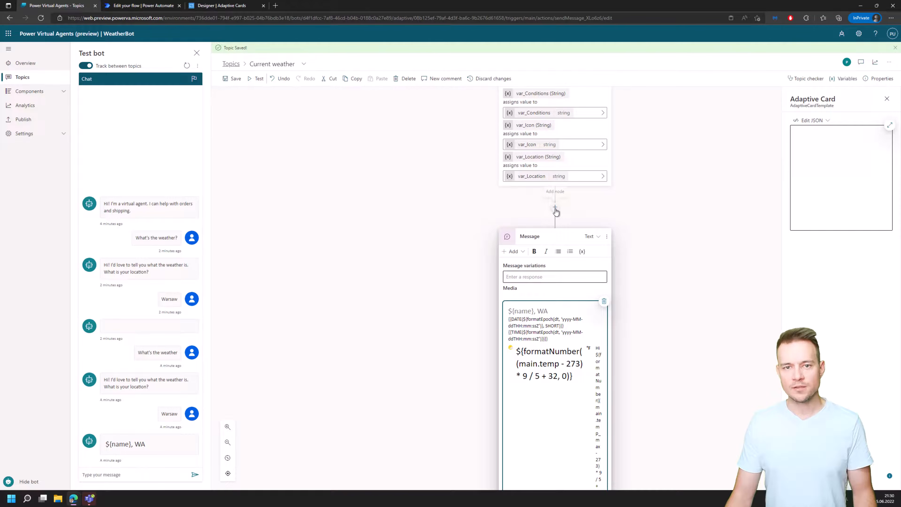
Add a temporary Set Variable Value node above the message, build the formula Topic.var_Location for its value, and copy the formula text.
left_click(555, 208)
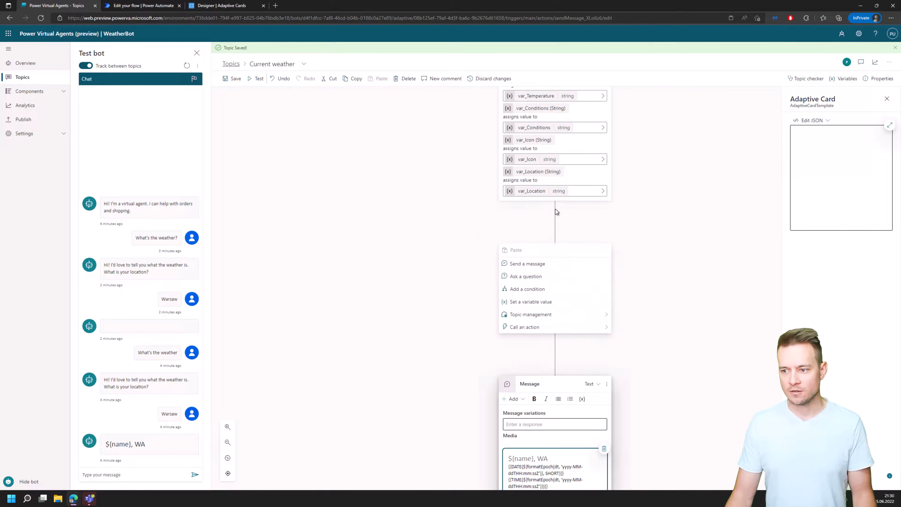
left_click(540, 303)
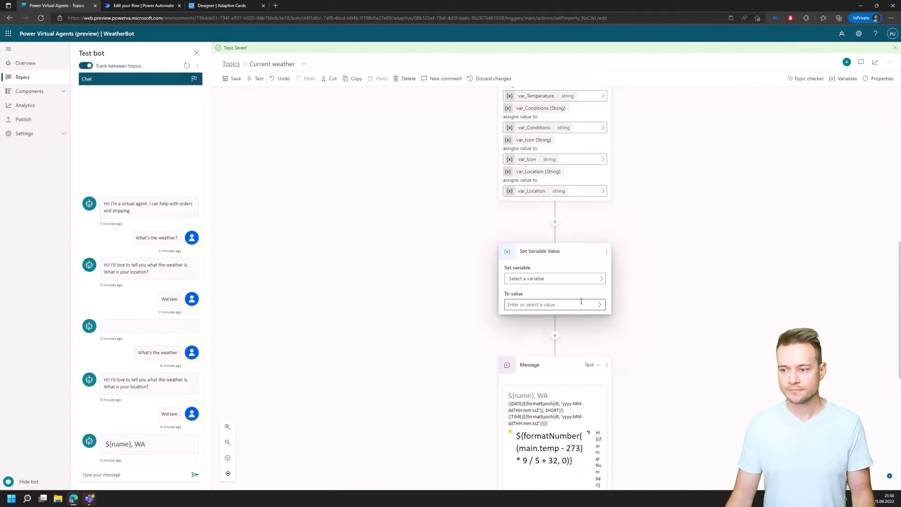
left_click(599, 306)
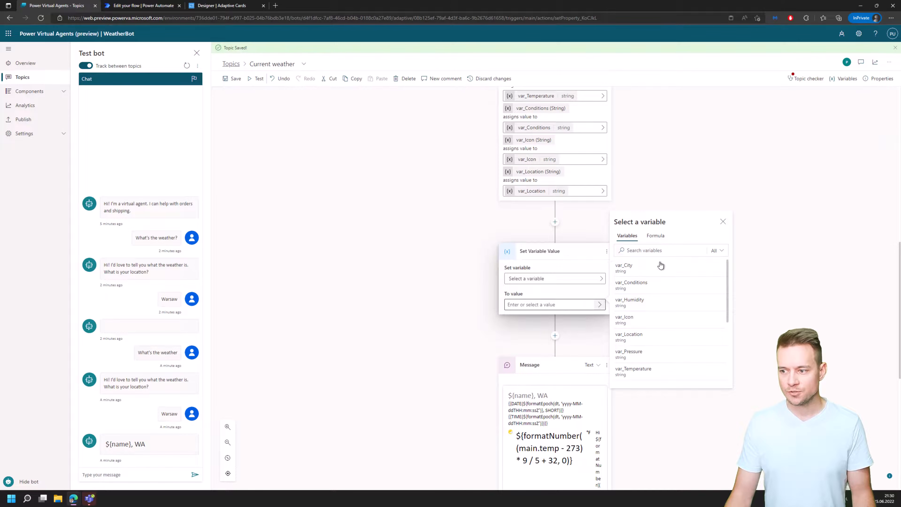
left_click(654, 237)
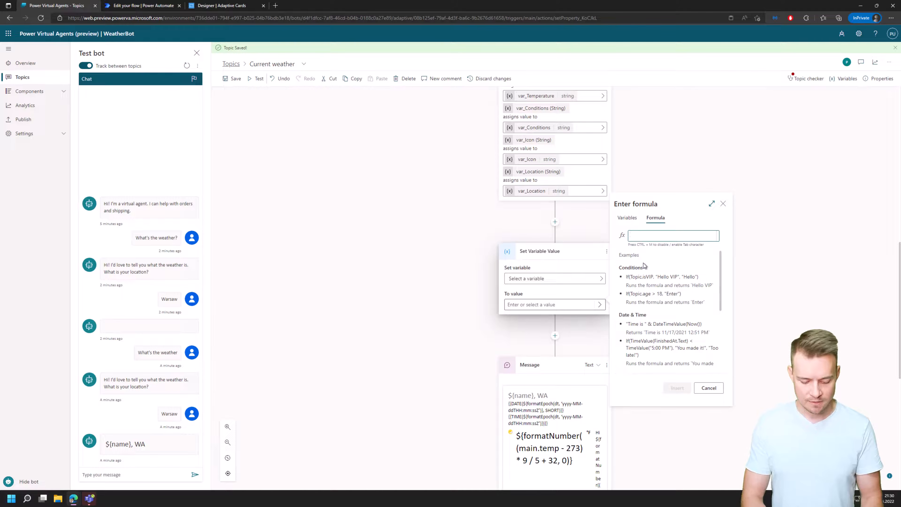
type("Topic")
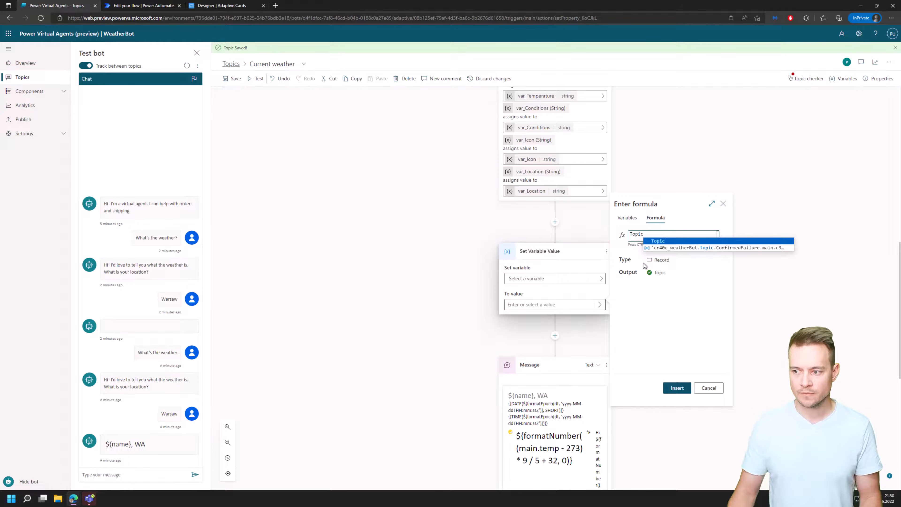
type(".")
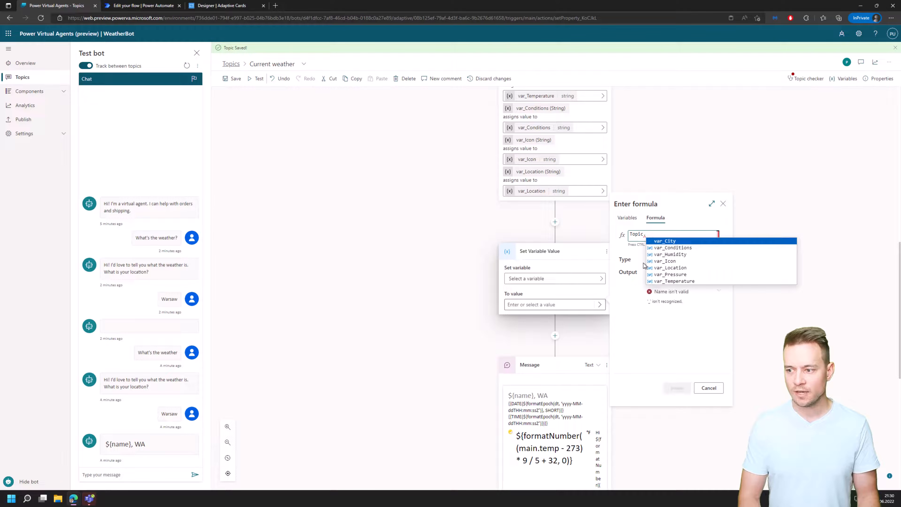
left_click(672, 270)
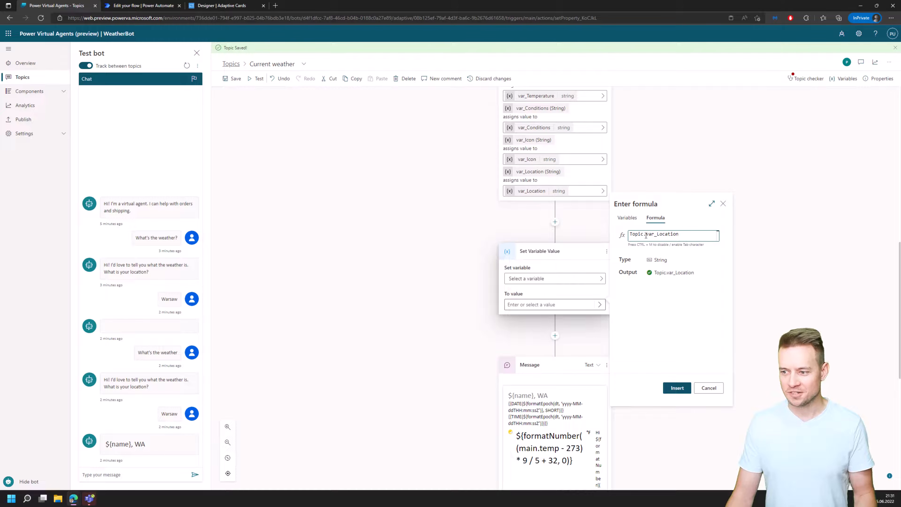
left_click_drag(686, 236, 628, 234)
key("ctrl+c")
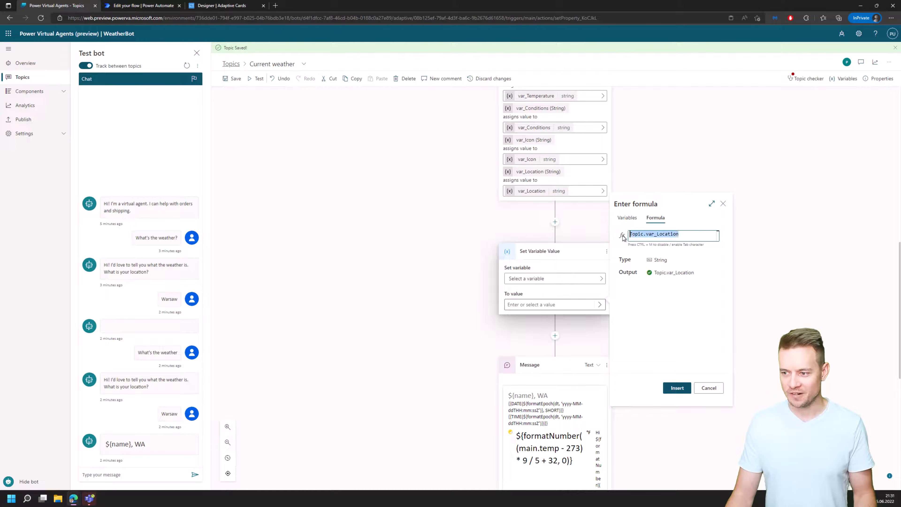
Cancel the formula entry and delete the temporary Set Variable Value node.
left_click(714, 388)
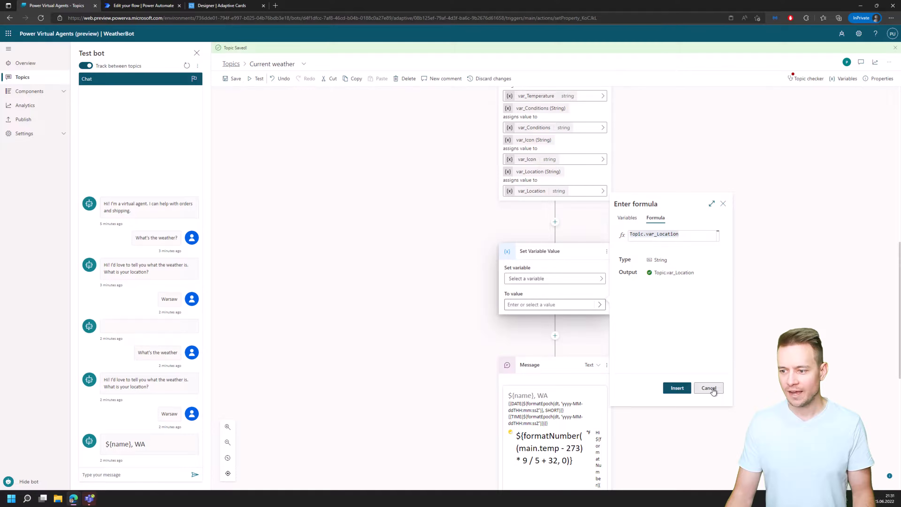
left_click(606, 252)
left_click(611, 263)
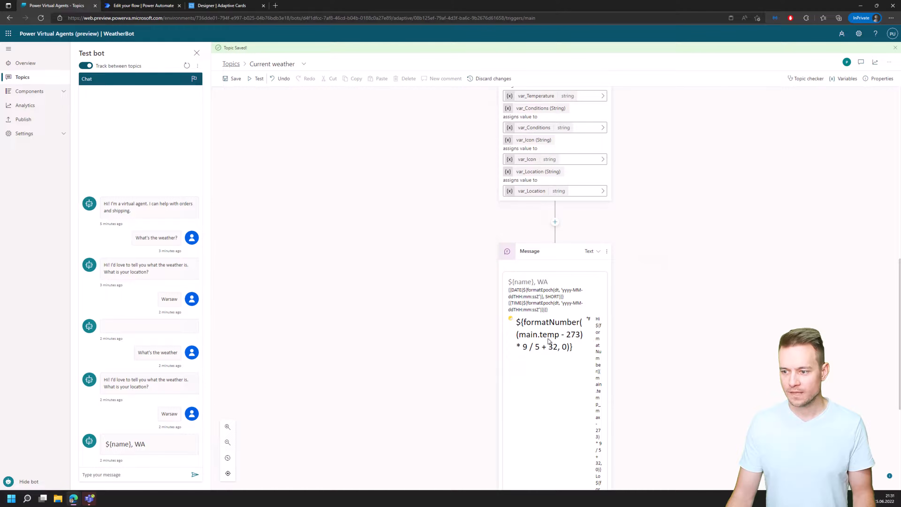
Replace the first TextBlock's text "${name}, WA" in the card's JSON with the copied Topic.var_Location and save the topic.
left_click(540, 321)
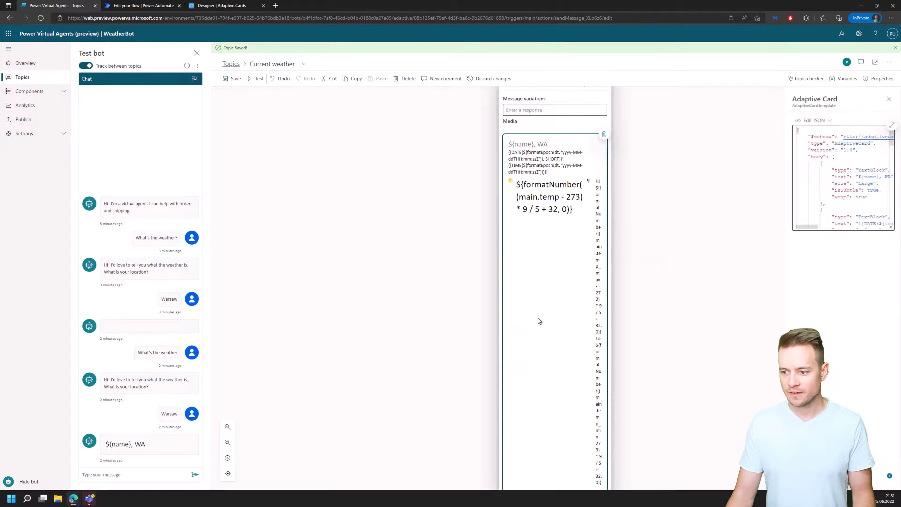
left_click(889, 125)
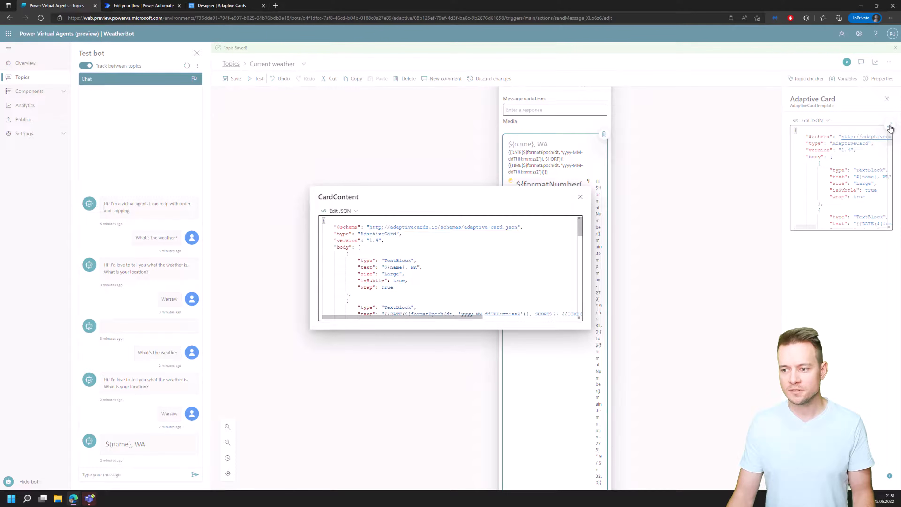
left_click(349, 210)
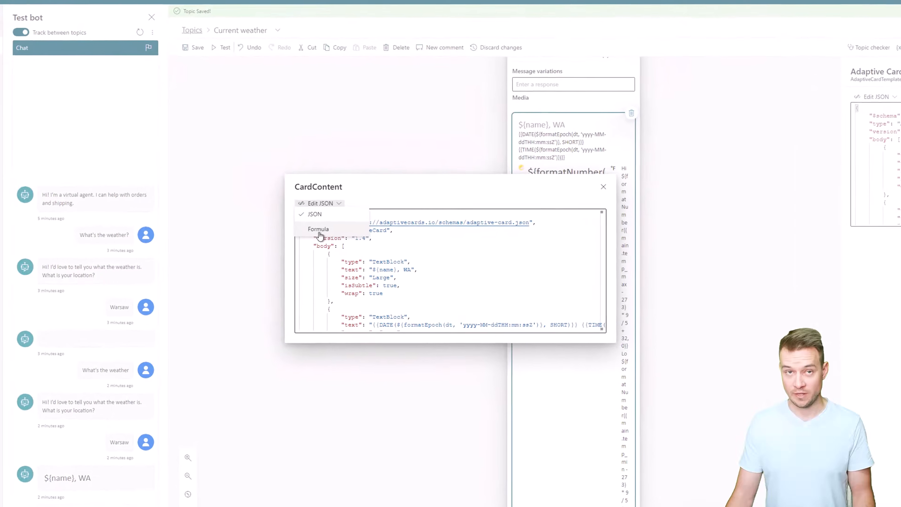
left_click(364, 270)
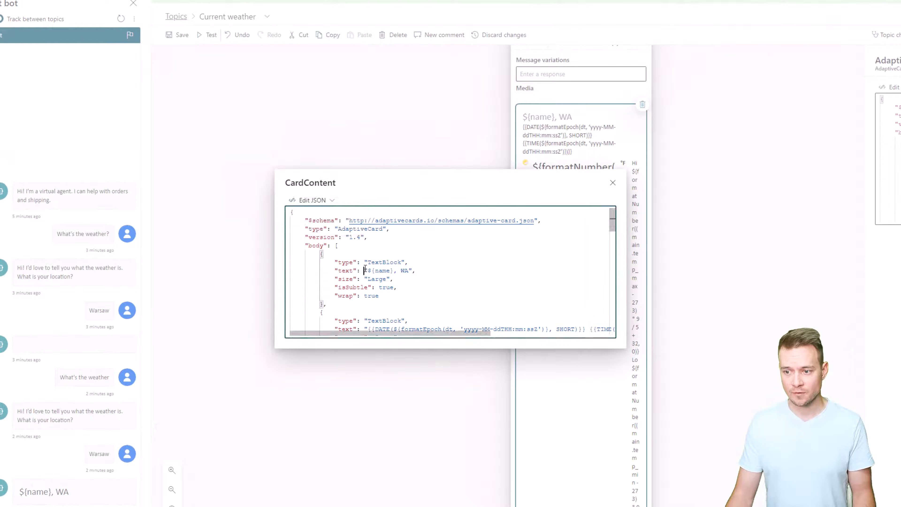
left_click_drag(366, 270, 408, 271)
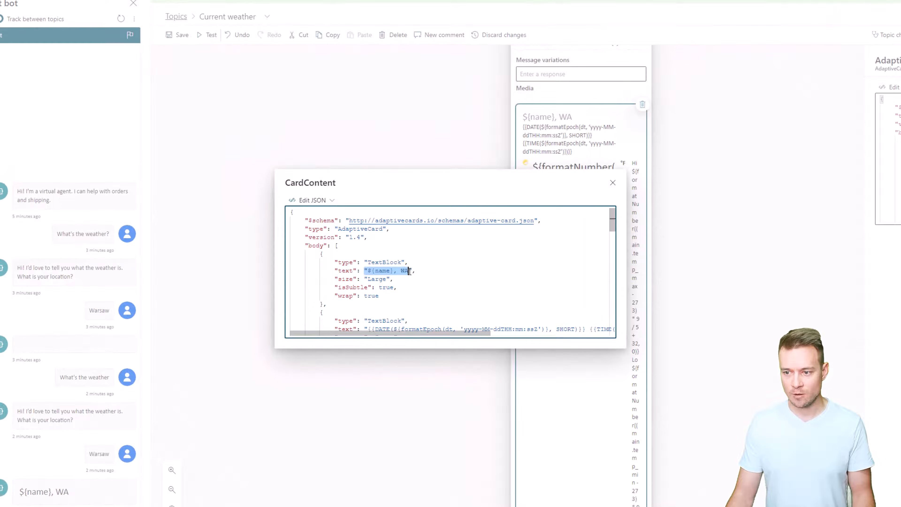
key("Left")
key("Right")
key("ctrl+shift+Right")
key("ctrl+shift+Right")
key("ctrl+shift+Right")
key("ctrl+shift+Right")
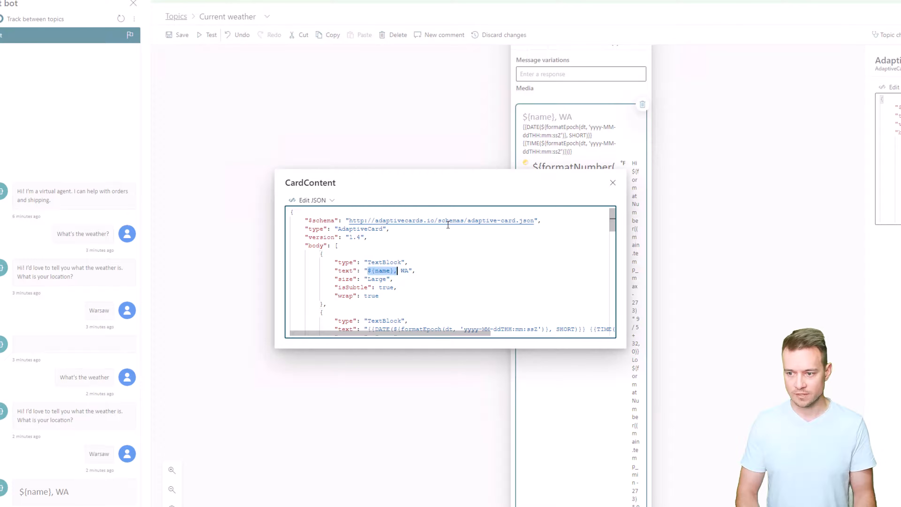
key("ctrl+v")
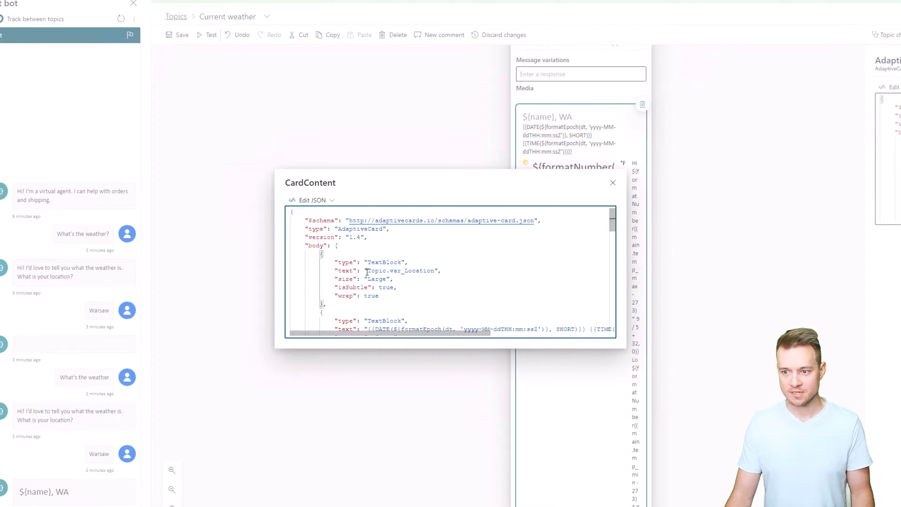
left_click(613, 183)
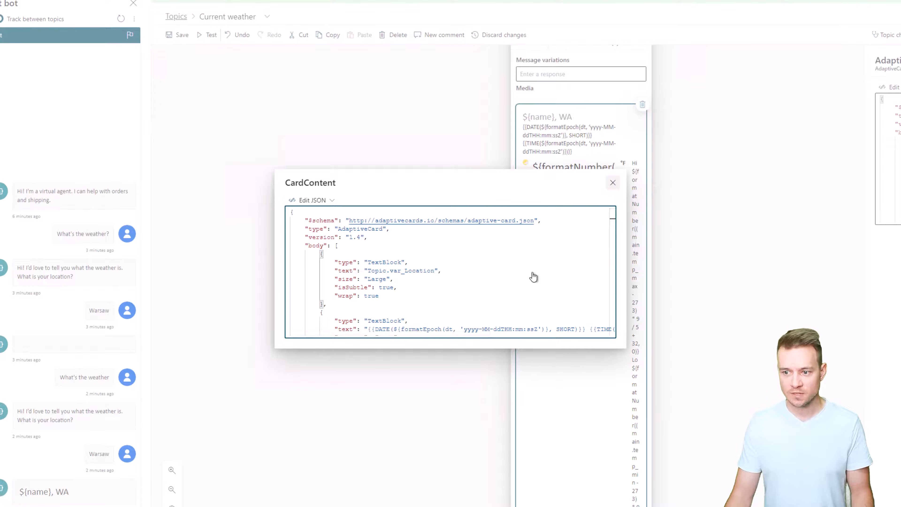
left_click(174, 38)
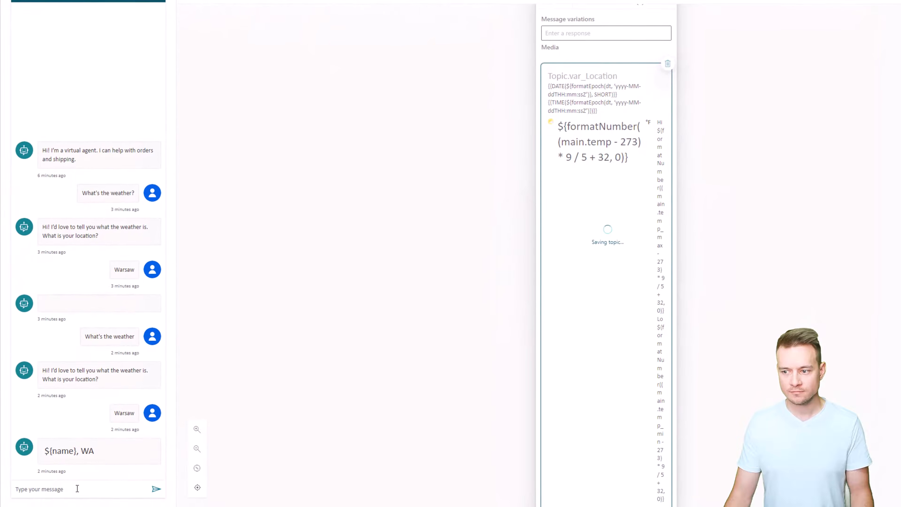
Retest the bot by sending "Weather now?" and giving "Warsaw" as the location, and check the returned card.
left_click(72, 495)
type("Weather now?")
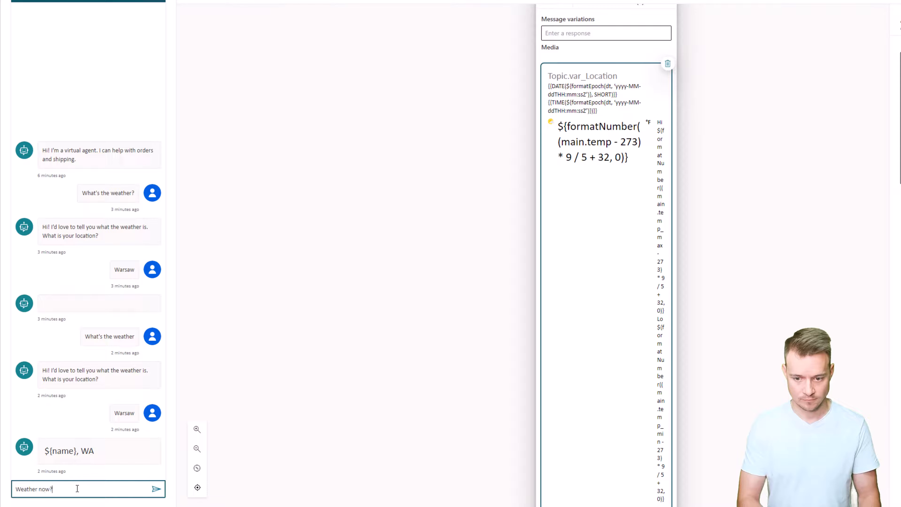
key("Return")
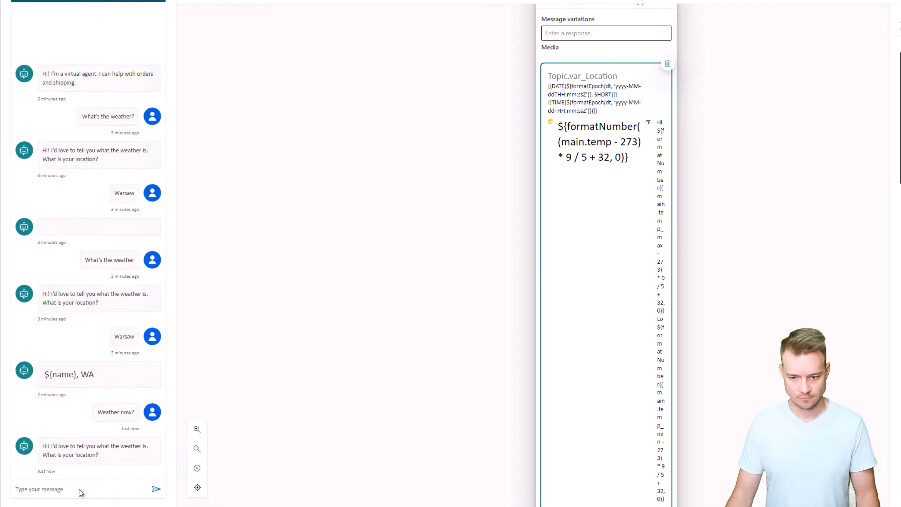
left_click(81, 493)
type("Warsaw")
key("Return")
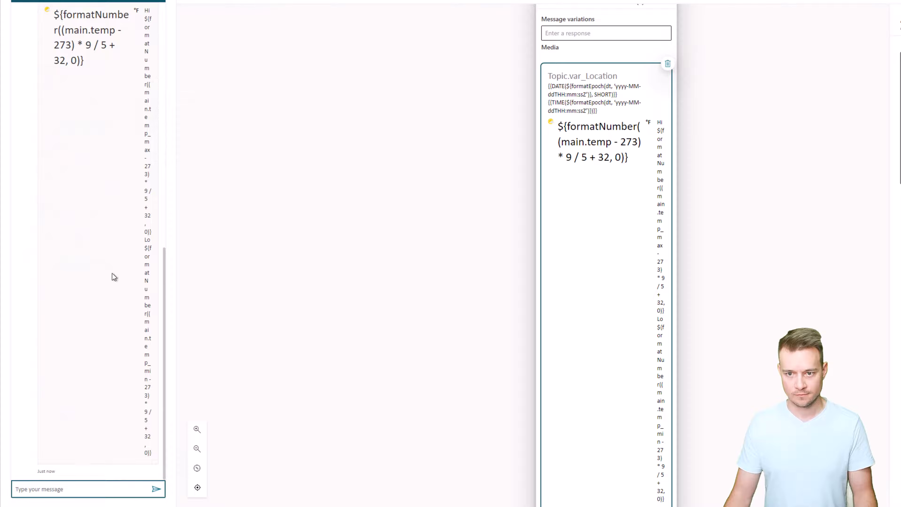
scroll(114, 276, "up", 4)
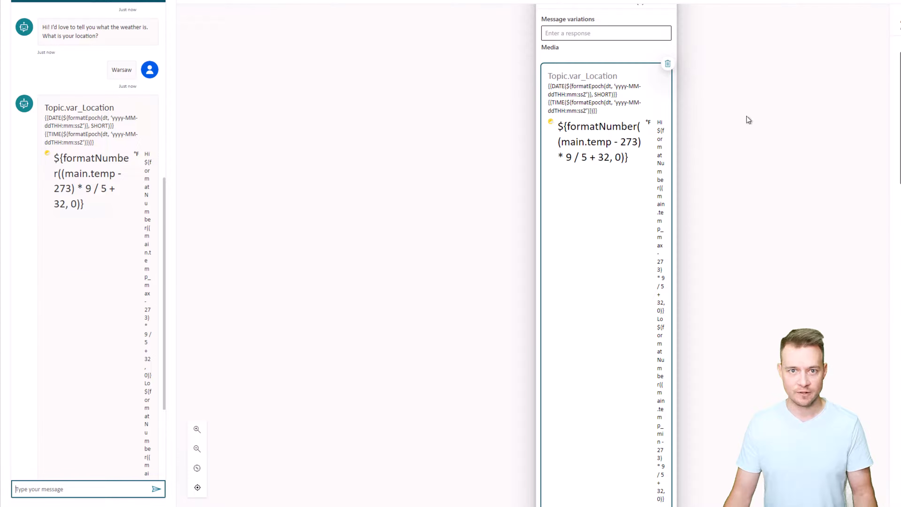
Try to reference Topic.var_Location without quotation marks as the first TextBlock's text in the card JSON.
left_click(599, 220)
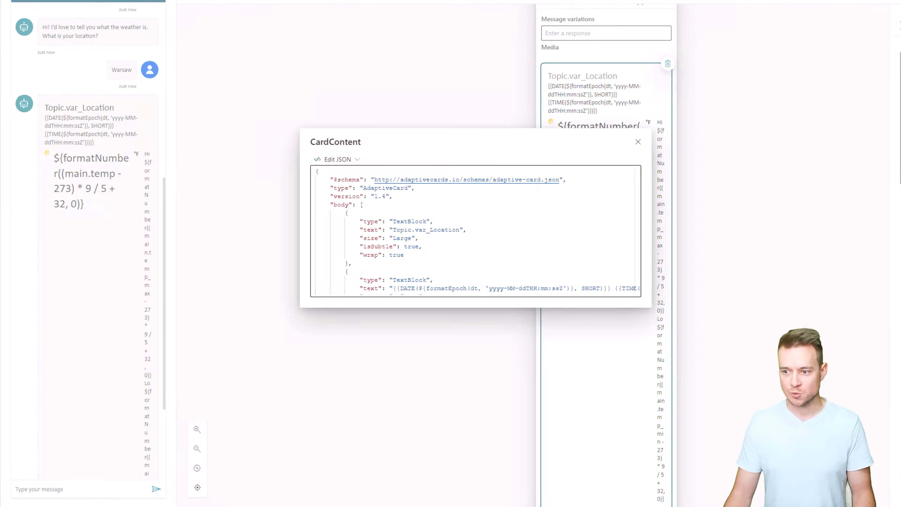
left_click_drag(393, 230, 458, 230)
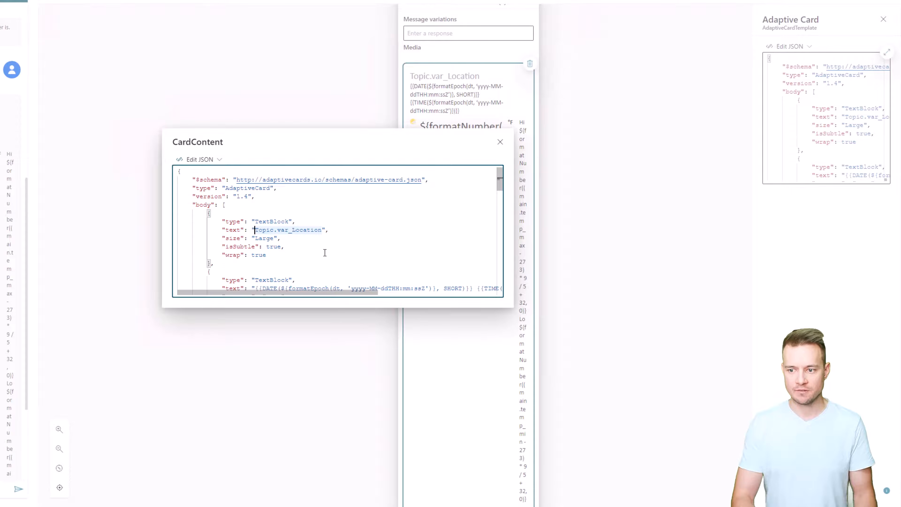
key("Left")
key("BackSpace")
key("Left")
key("BackSpace")
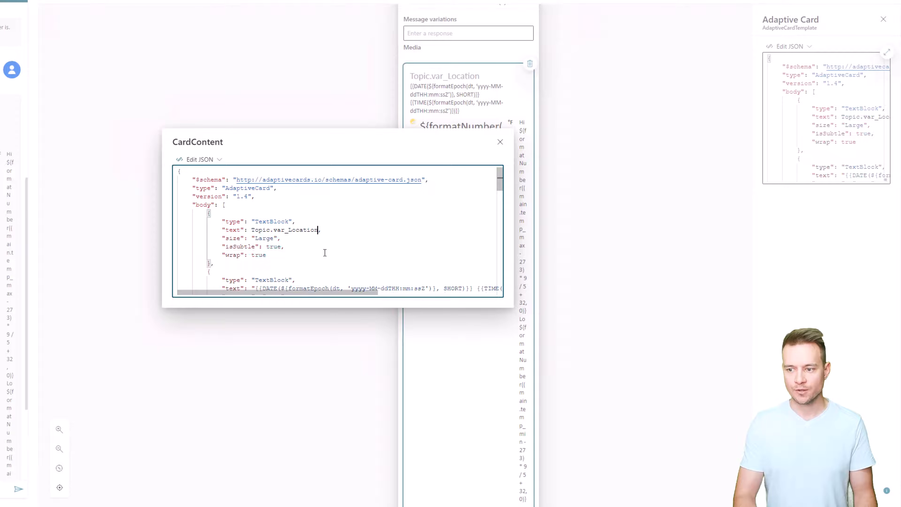
left_click(500, 142)
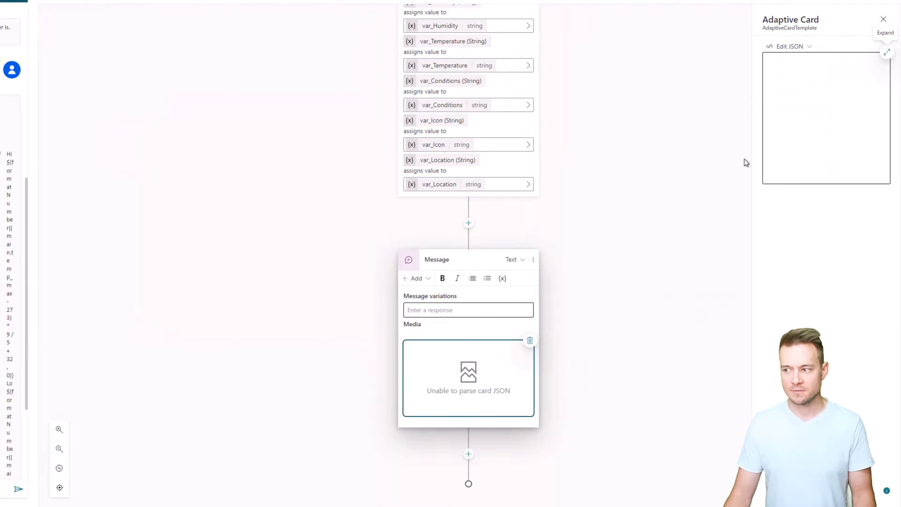
Try to concatenate the location variable in the first TextBlock's text as ""&Topic.var_Location&"" in the card JSON.
left_click(887, 54)
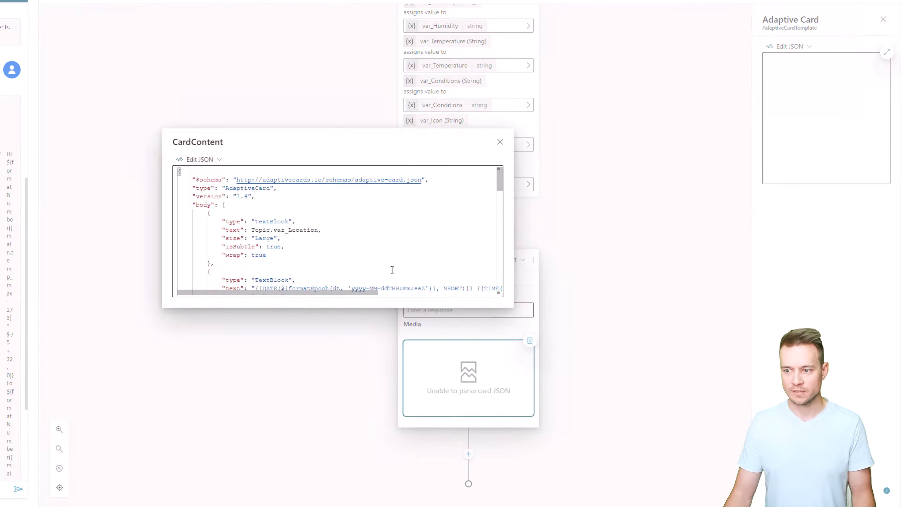
left_click(382, 191)
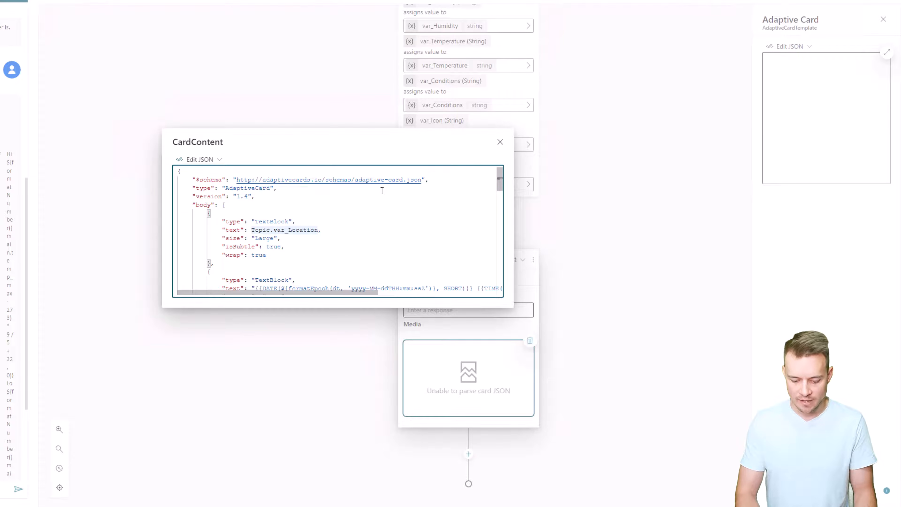
type("\"\"&")
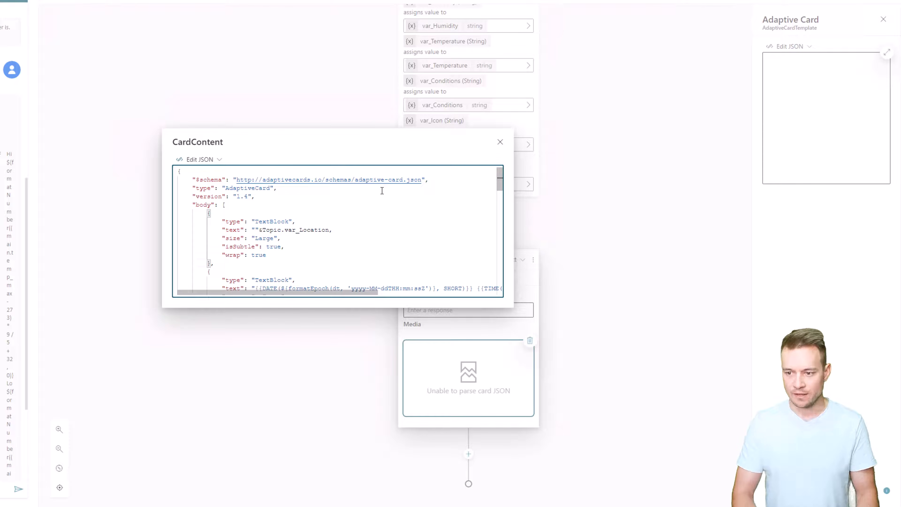
key("ctrl+Right")
key("ctrl+Right")
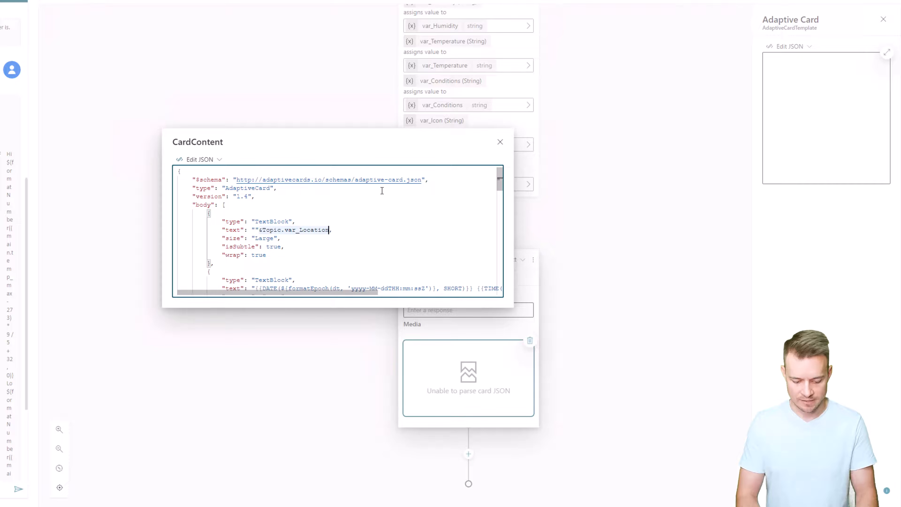
type("&\"\"")
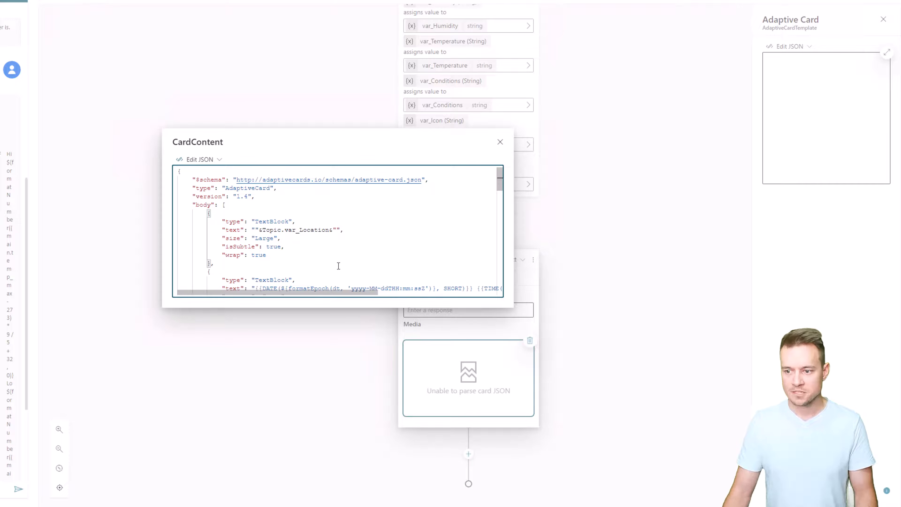
left_click(500, 143)
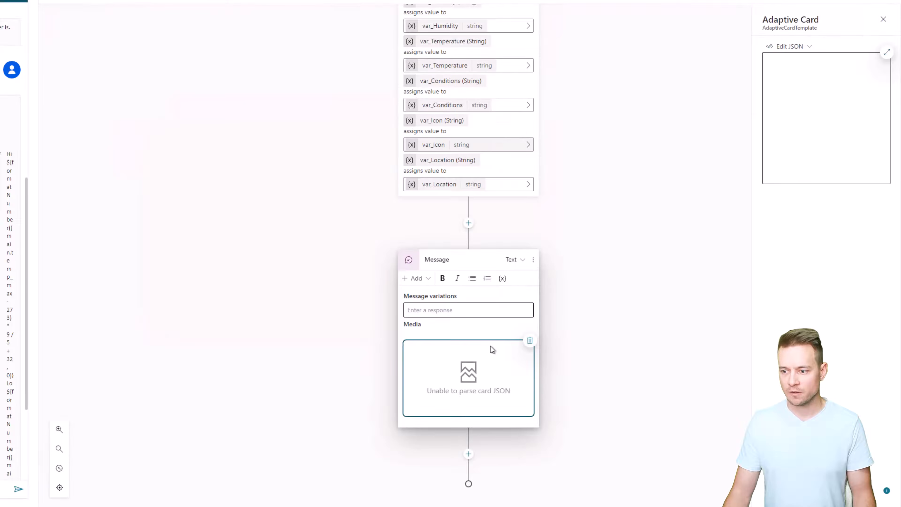
Replace the first TextBlock's text expression in the card JSON with an empty string "".
left_click(888, 53)
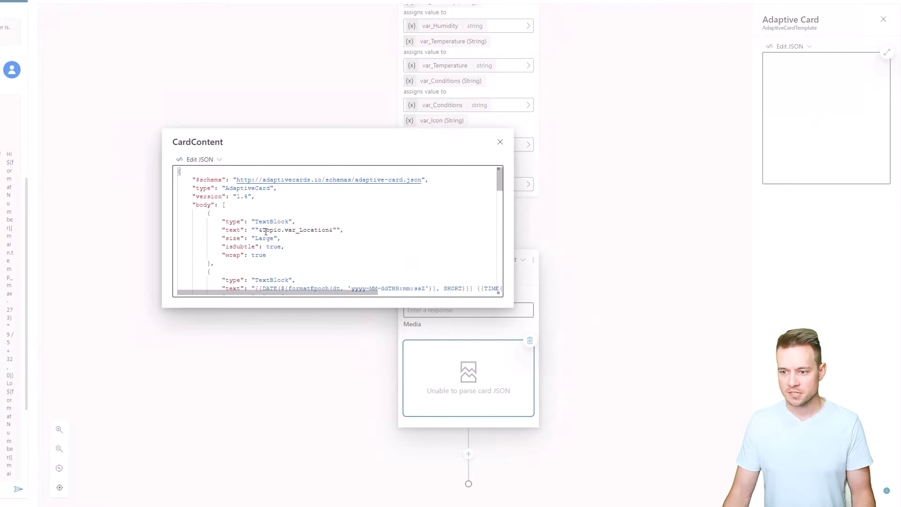
left_click_drag(262, 230, 251, 230)
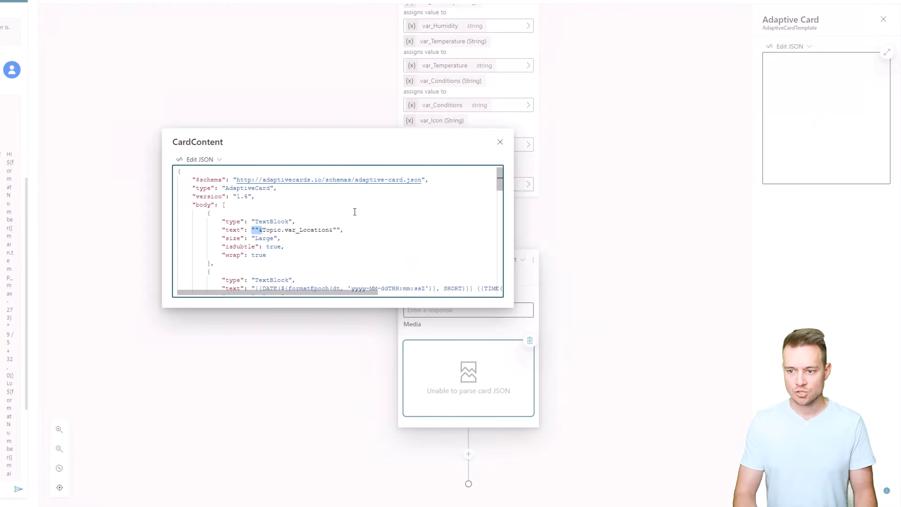
key("BackSpace")
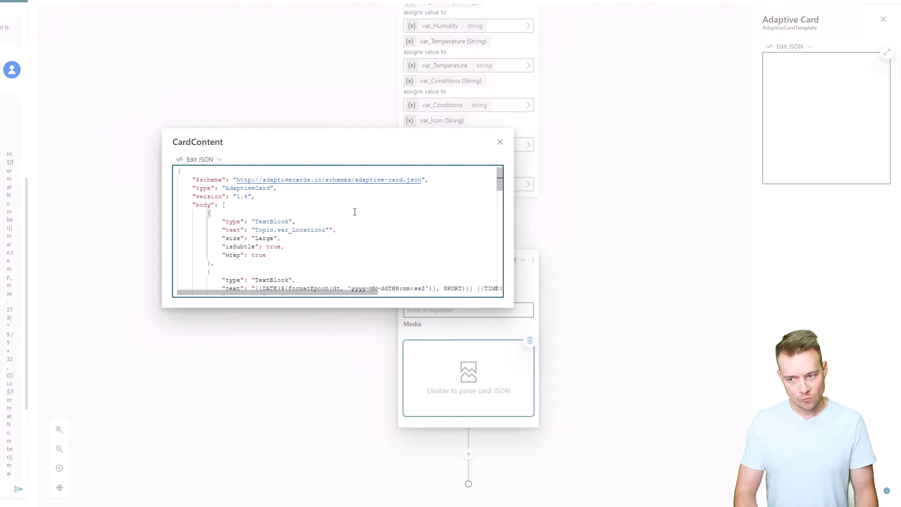
key("shift+Right")
key("shift+Right")
key("shift+Right")
key("shift+Right")
key("shift+Right")
key("ctrl+shift+Right")
key("BackSpace")
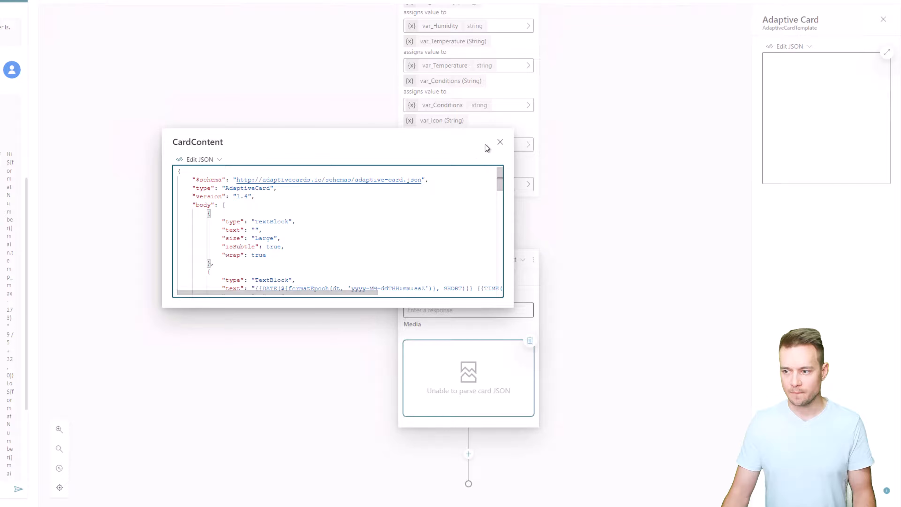
left_click(500, 142)
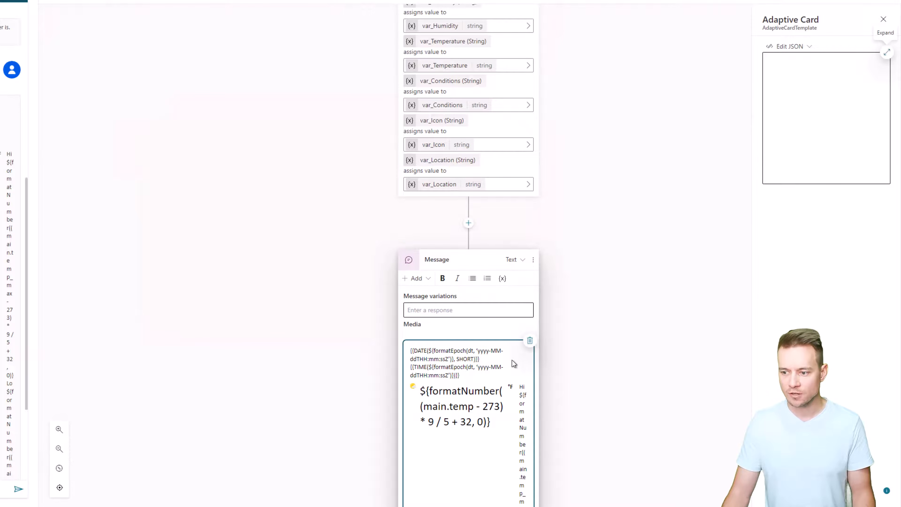
Switch the weather card's content from JSON to formula editing and close the expanded editor.
left_click(900, 123)
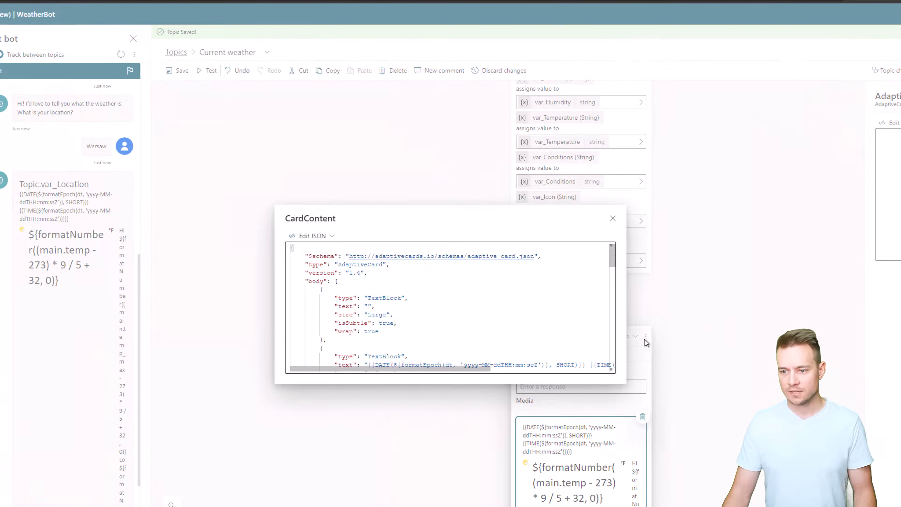
left_click(321, 236)
left_click(307, 261)
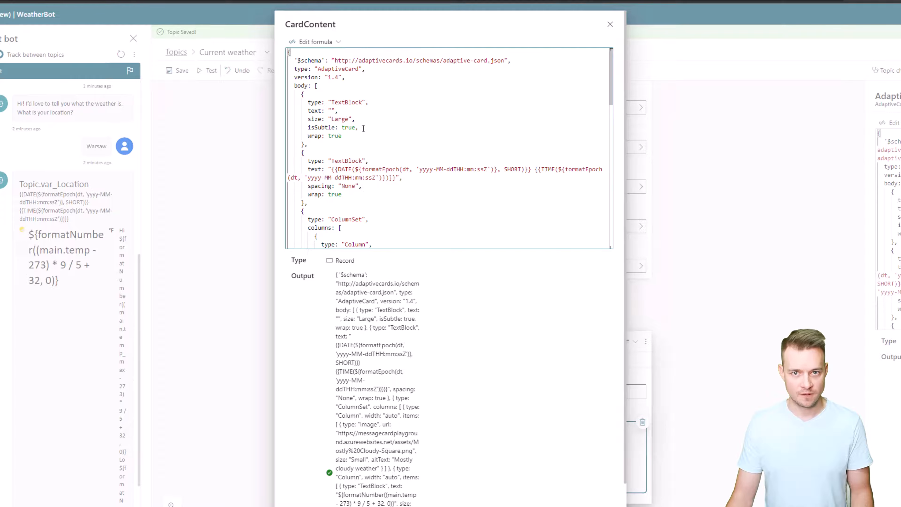
left_click(610, 24)
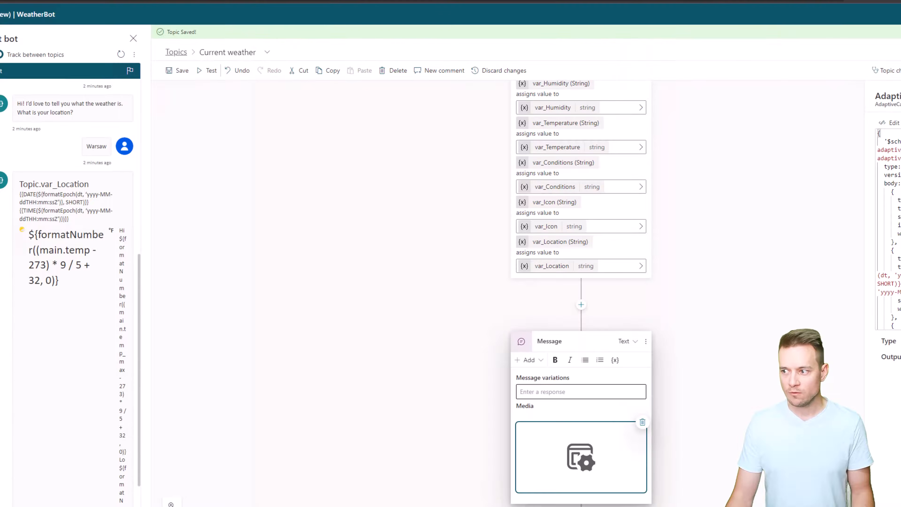
Replace the weather card in the message with a new blank adaptive card and open its content in the expanded editor.
left_click(640, 424)
left_click(527, 360)
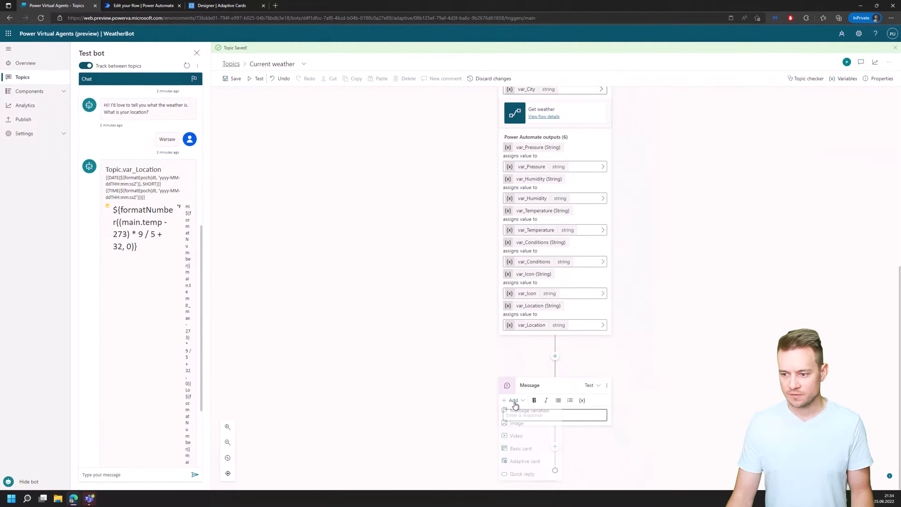
left_click(524, 463)
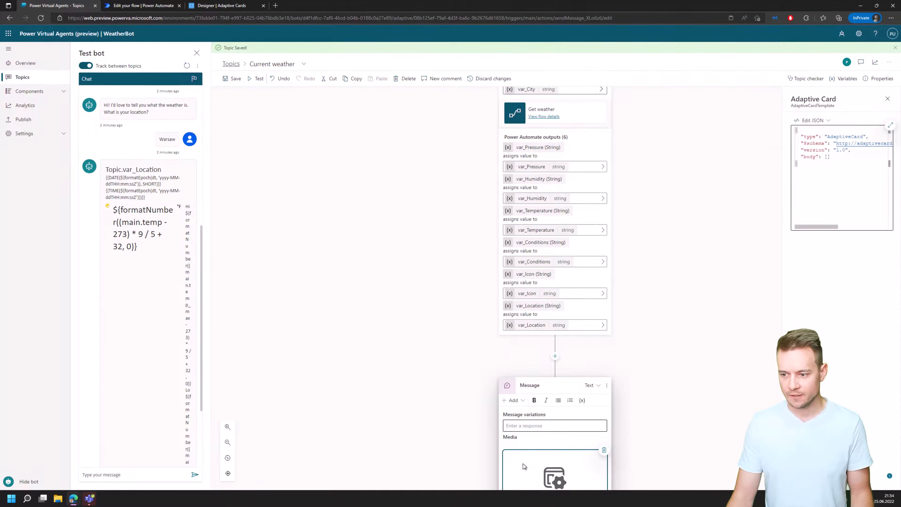
left_click(890, 125)
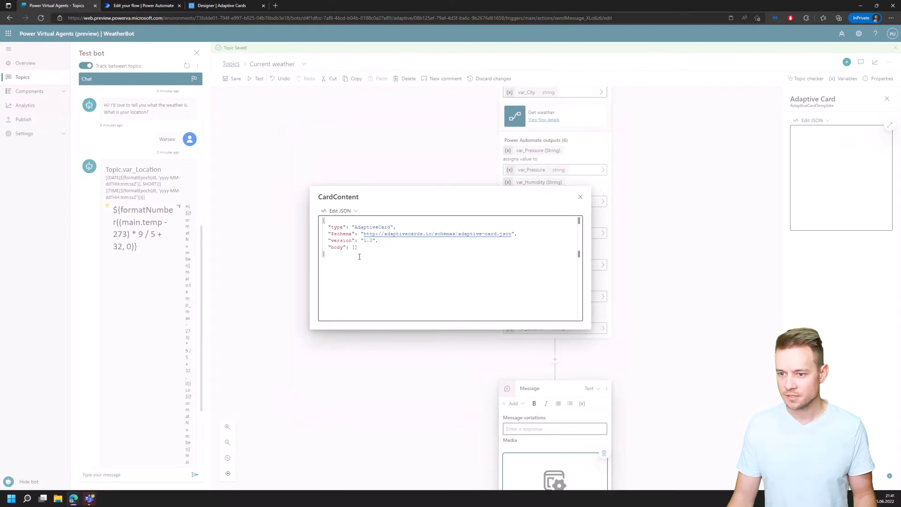
Copy the blank adaptive card's entire default JSON.
left_click_drag(322, 220, 332, 266)
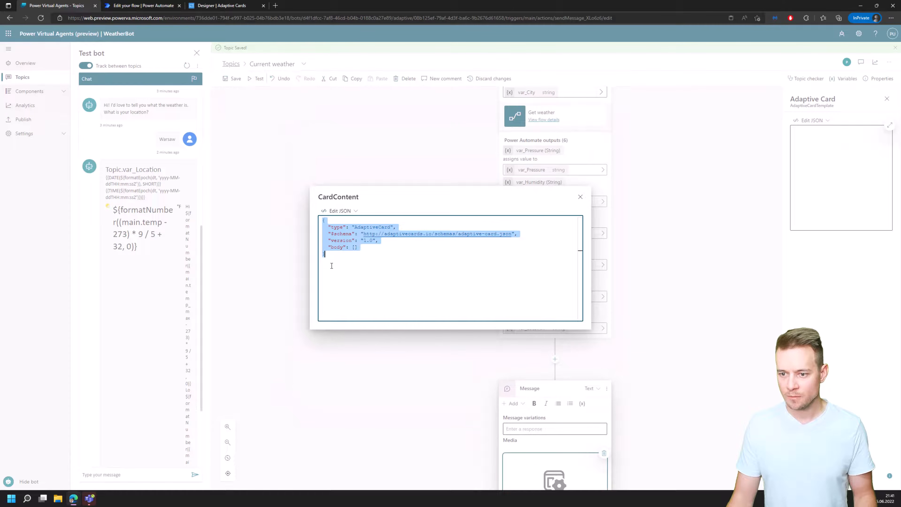
right_click(343, 253)
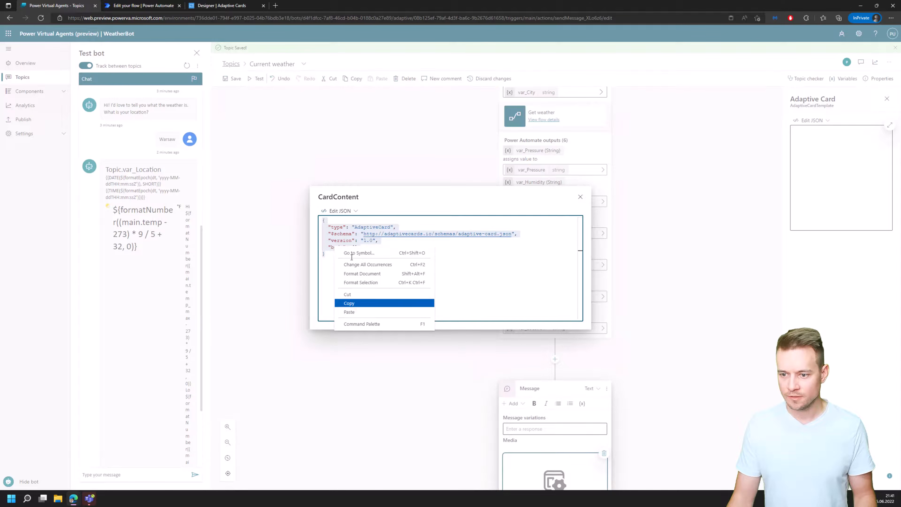
left_click(349, 303)
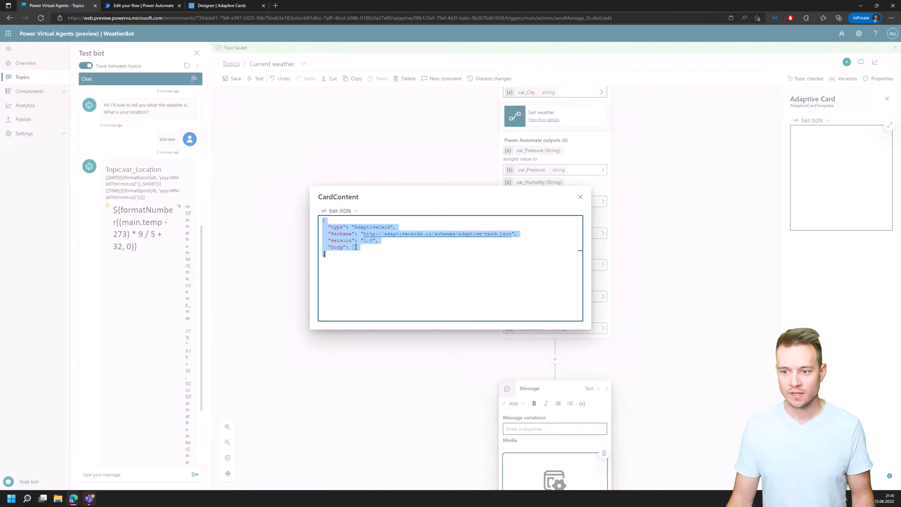
Copy the "${name}, WA" TextBlock's JSON from the Adaptive Cards designer and paste it into the new card's empty body.
left_click(222, 5)
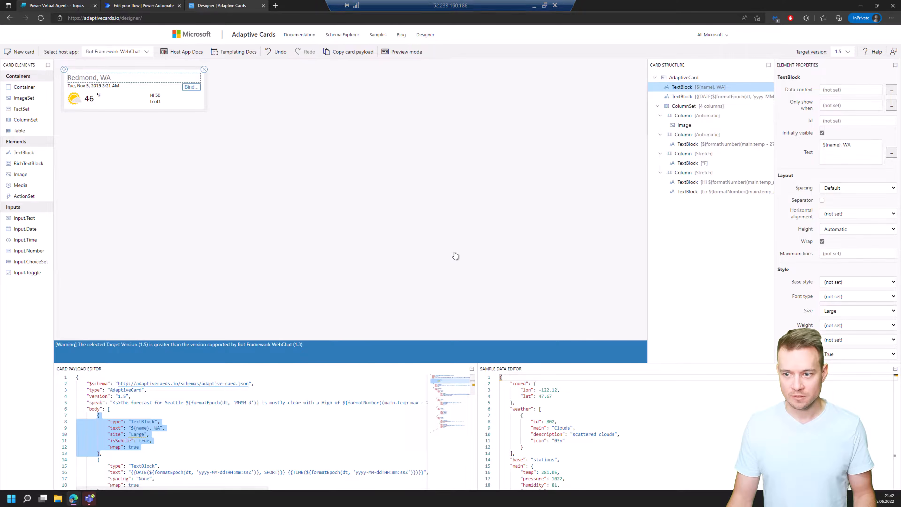
key("F12")
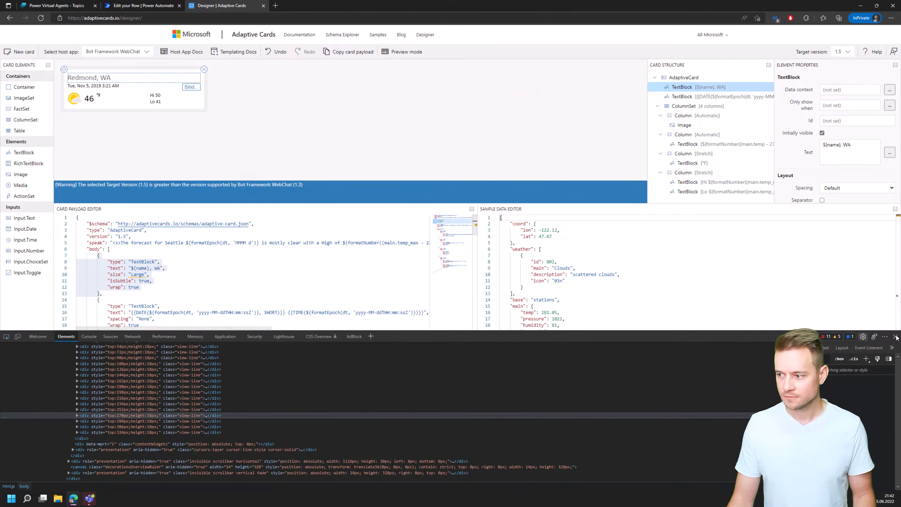
left_click(895, 336)
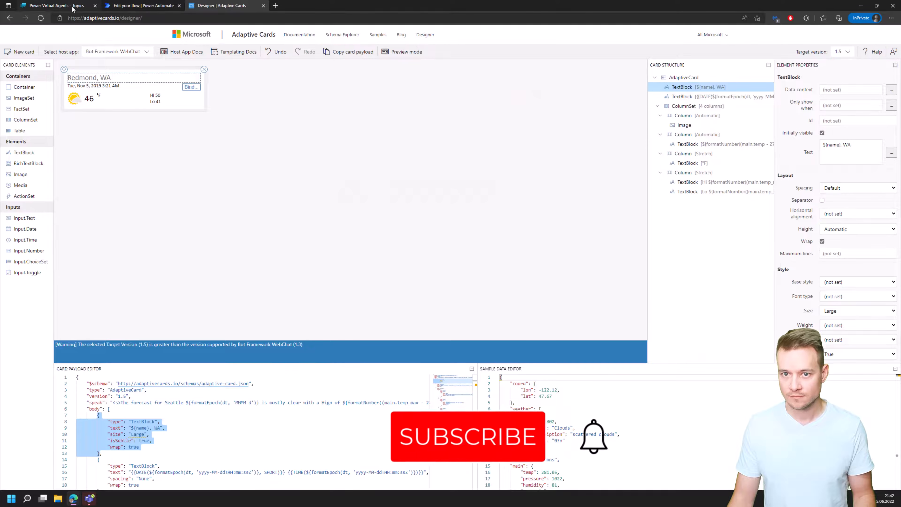
left_click(56, 5)
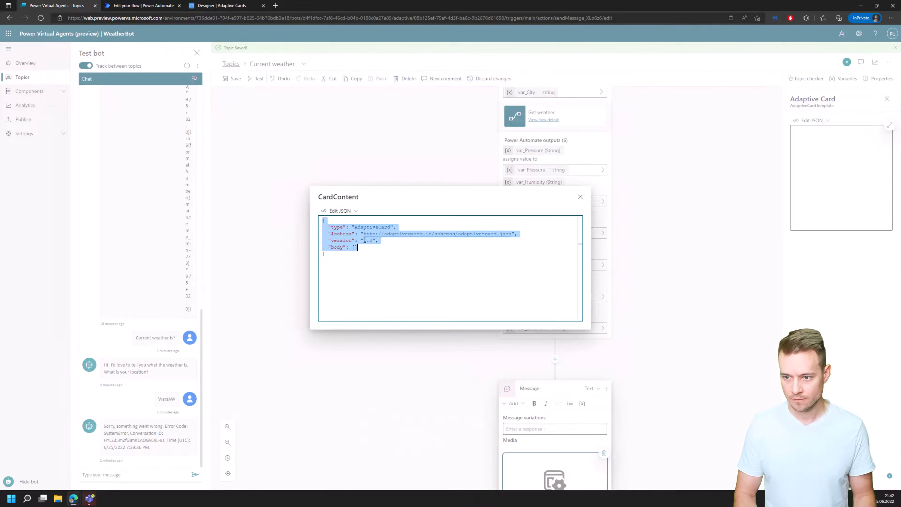
key("Right")
key("Return")
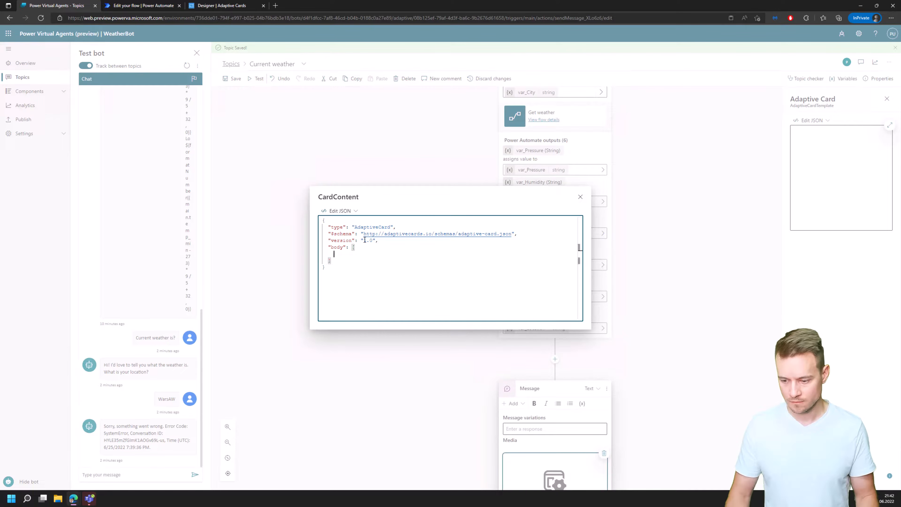
key("ctrl+v")
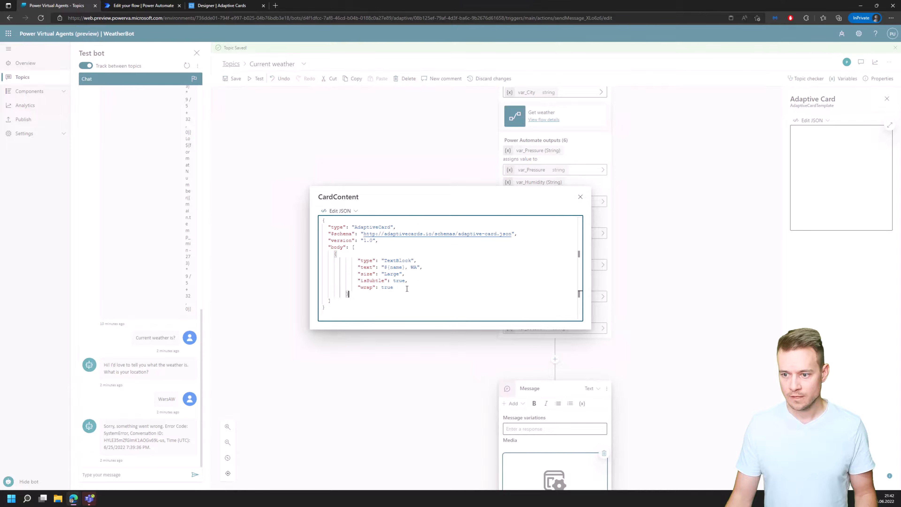
Remove the isSubtle and wrap properties from the pasted TextBlock and set its text to "test".
left_click_drag(403, 287, 402, 274)
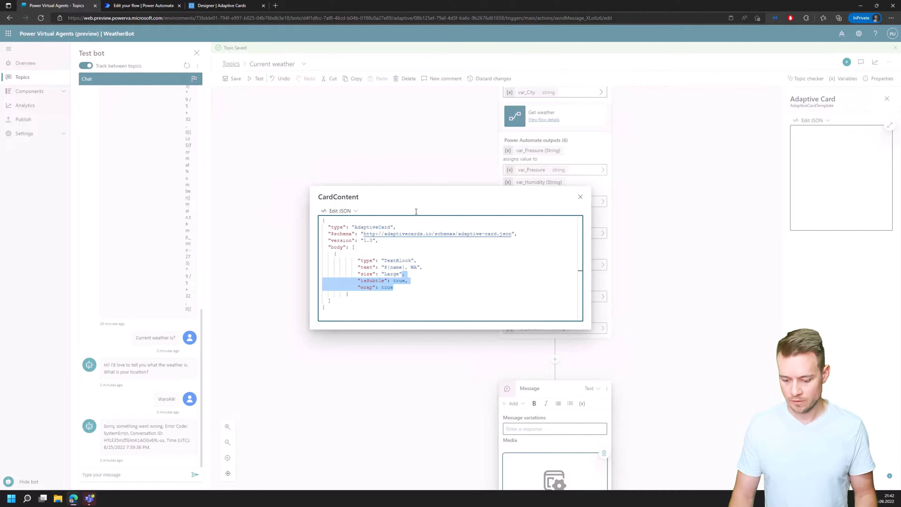
key("BackSpace")
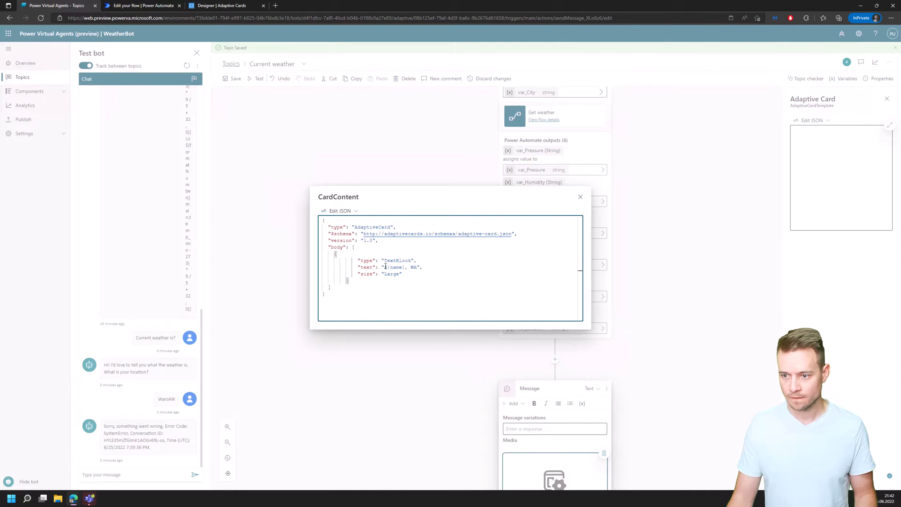
left_click_drag(385, 266, 417, 267)
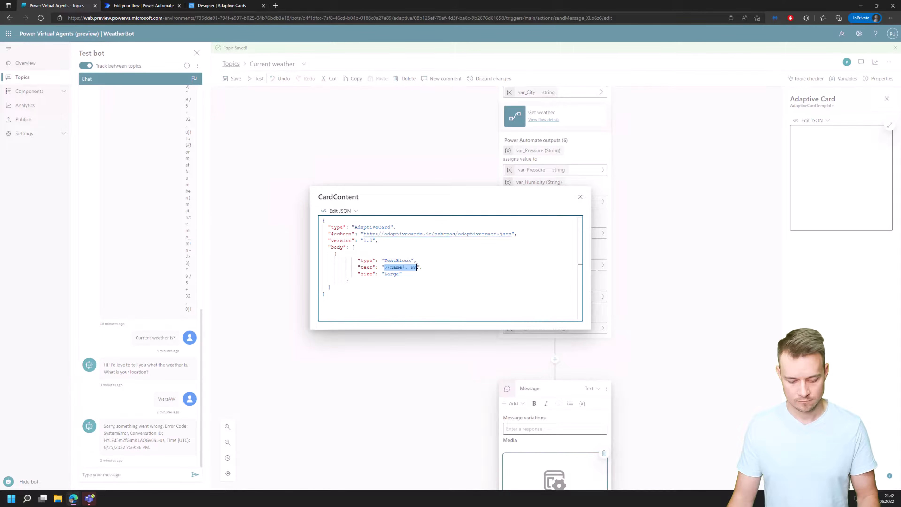
type("test")
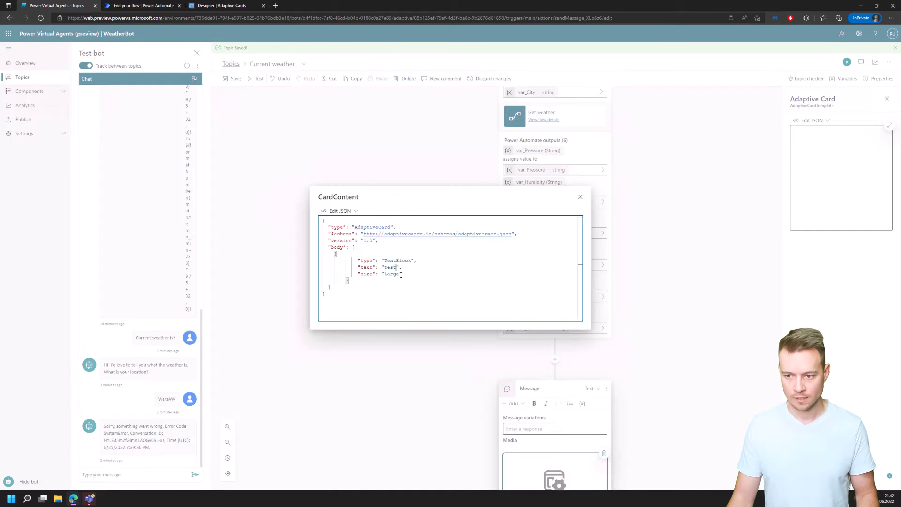
key("ctrl+a")
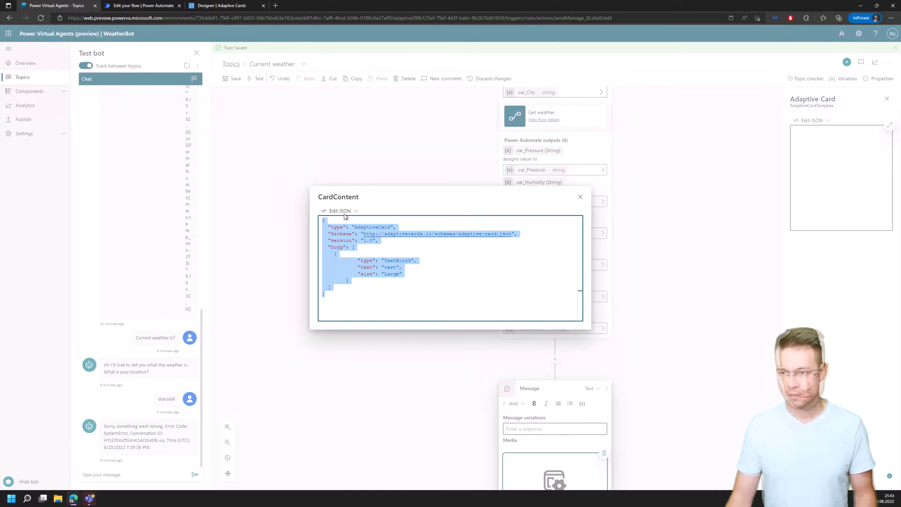
Switch the card content to formula editing and replace it with the card's JSON as a single-line string with doubled quotes.
left_click(344, 213)
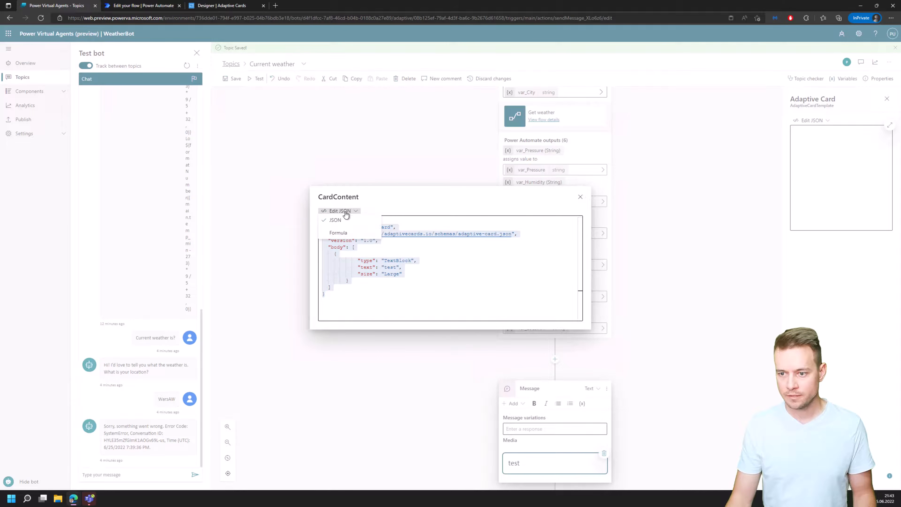
left_click(339, 233)
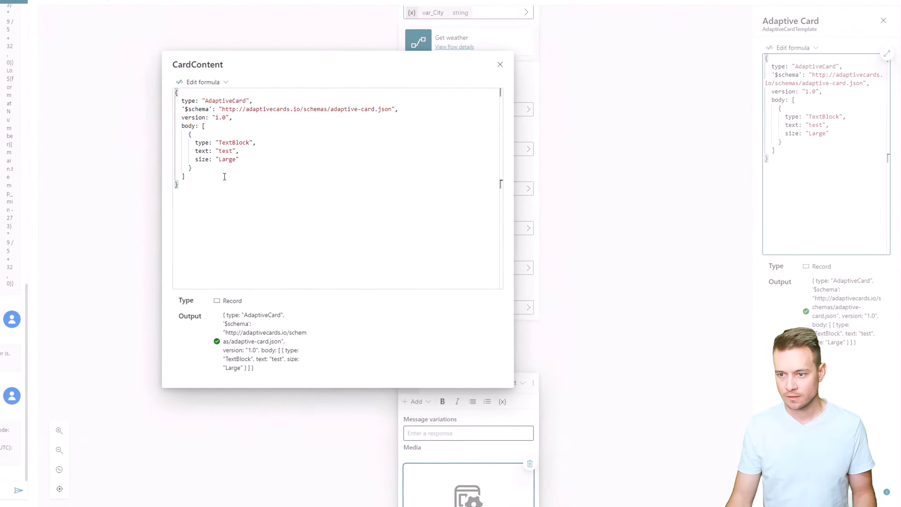
key("ctrl+a")
key("ctrl+v")
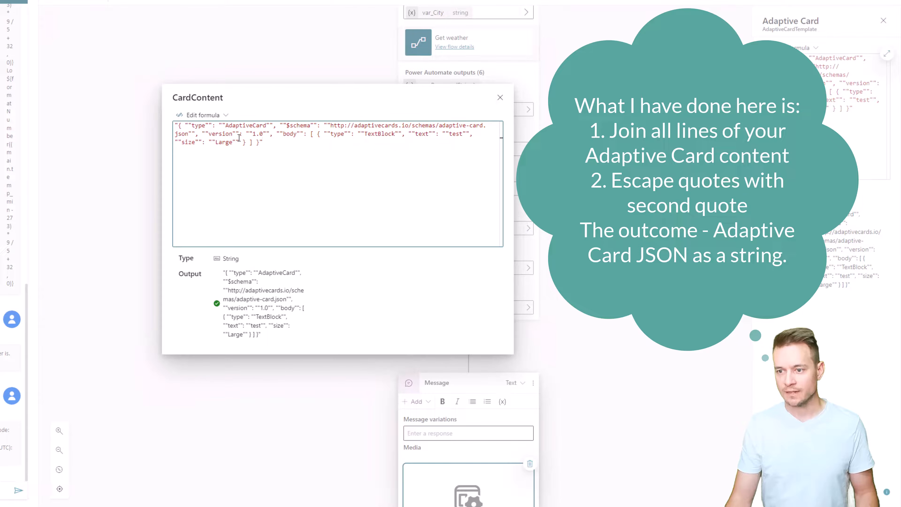
left_click(500, 97)
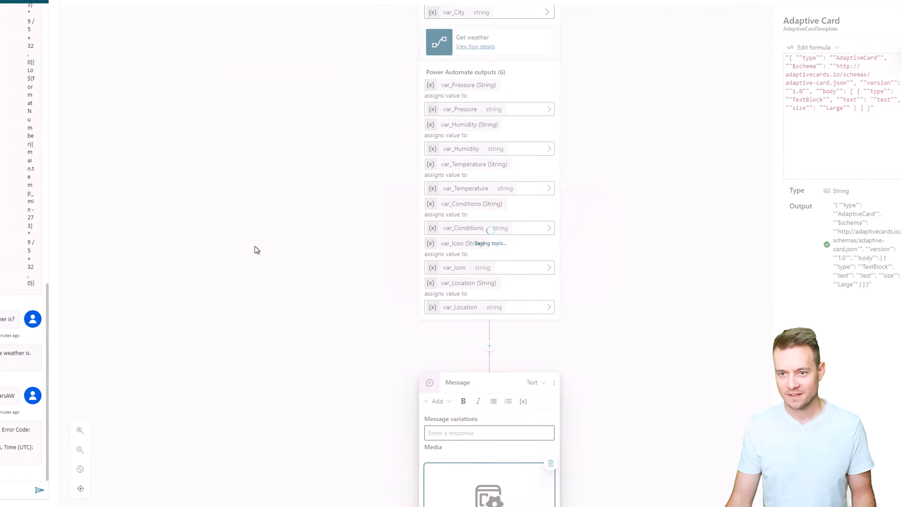
Test the bot by asking "wEATHER NOW?" and answering its location question with Warsaw.
left_click(83, 490)
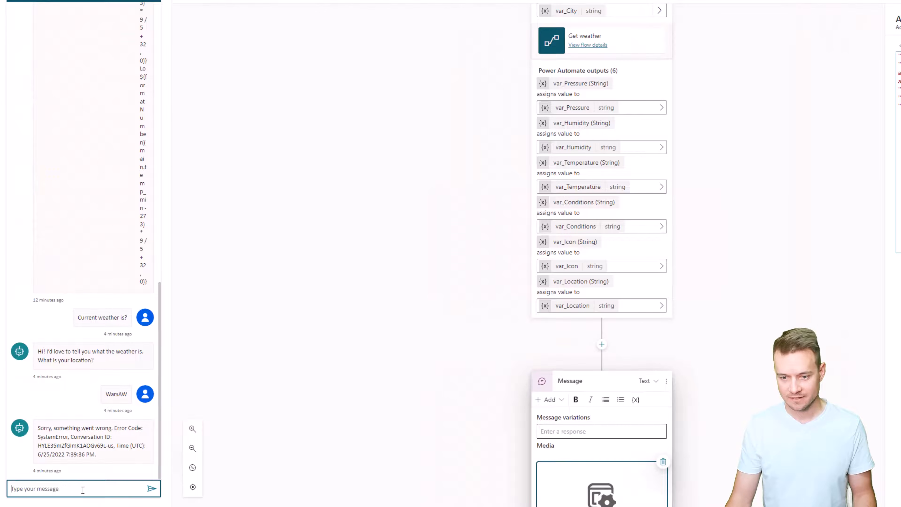
type("wEATH")
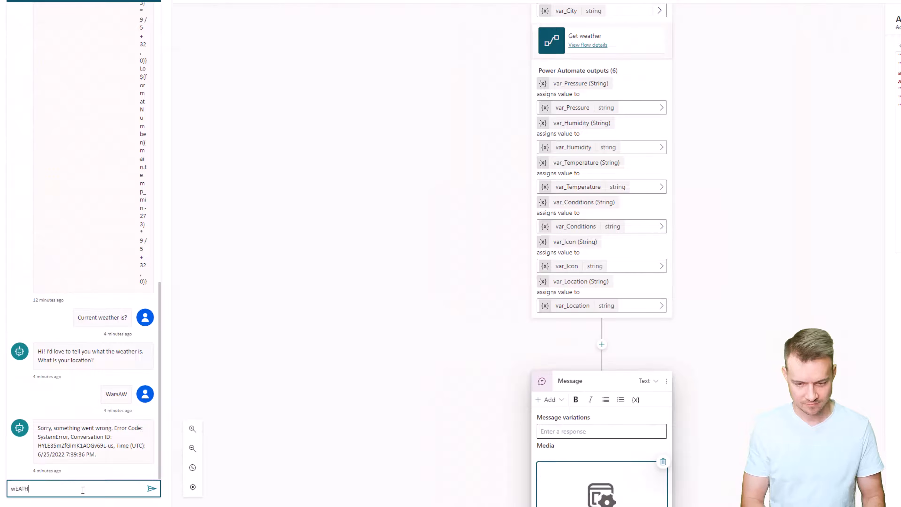
type("ER NOW?")
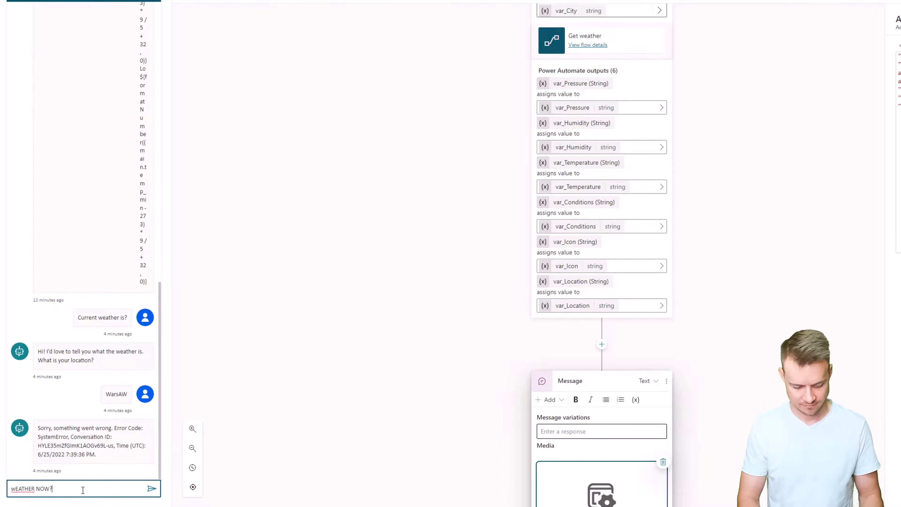
key("Return")
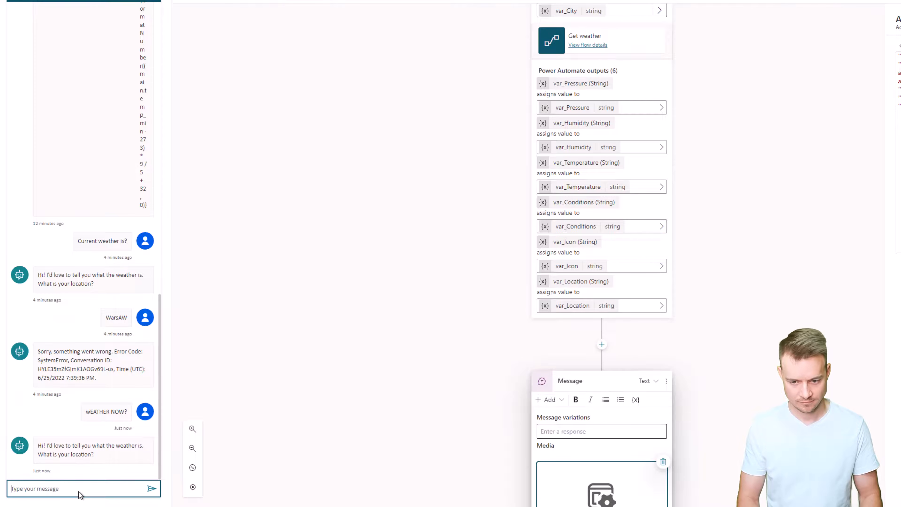
type("Warsaw")
key("Return")
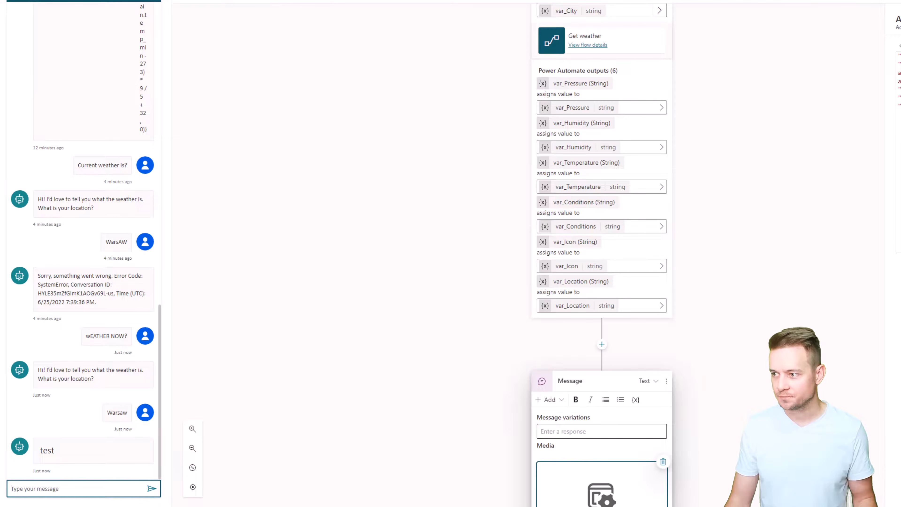
In the expanded card formula, replace the TextBlock's "test" text with a concatenated reference to Topic.var_Location.
left_click(900, 45)
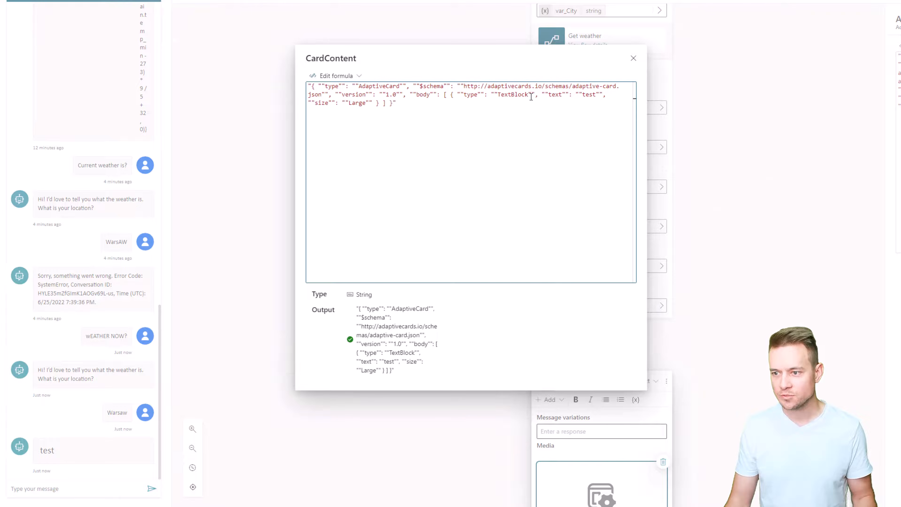
double_click(588, 94)
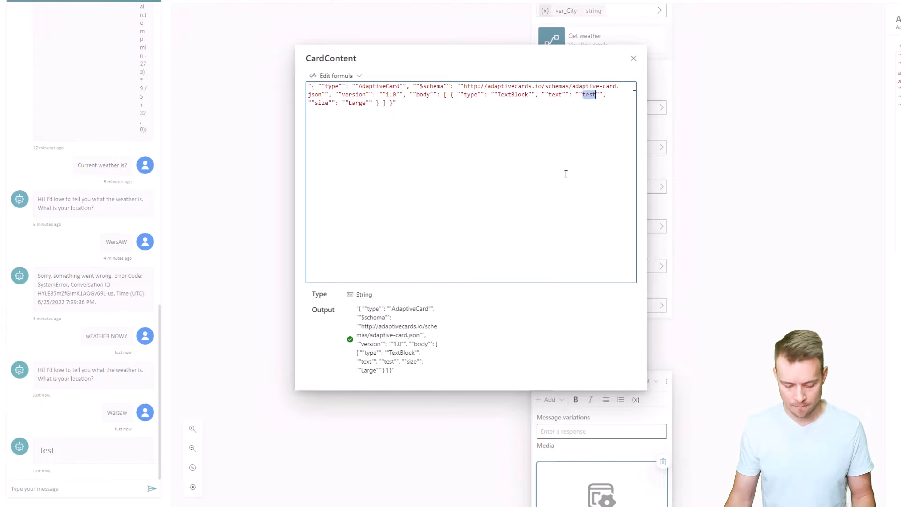
type("\"\"")
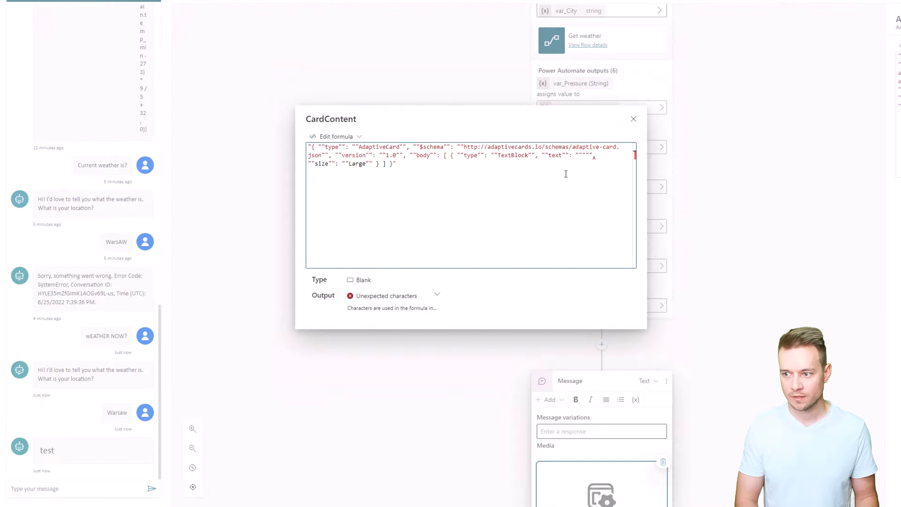
type("\"&&\"")
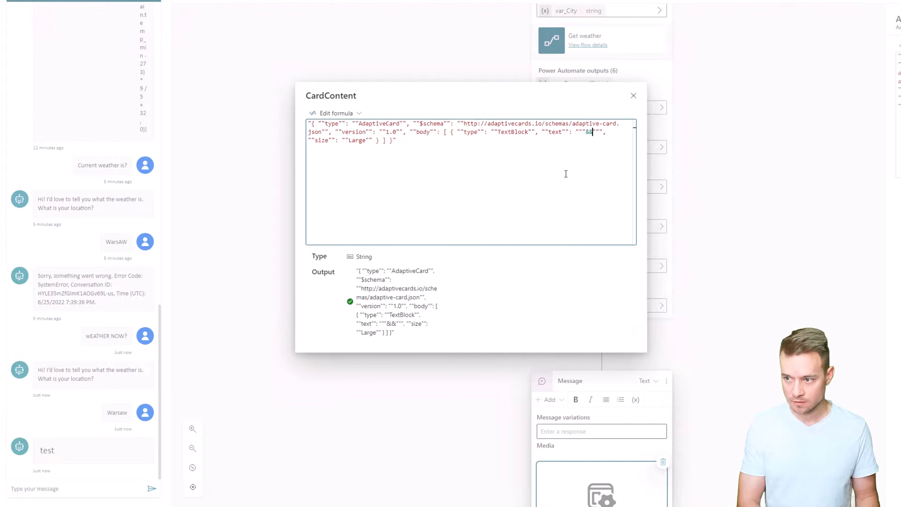
type("Topic.")
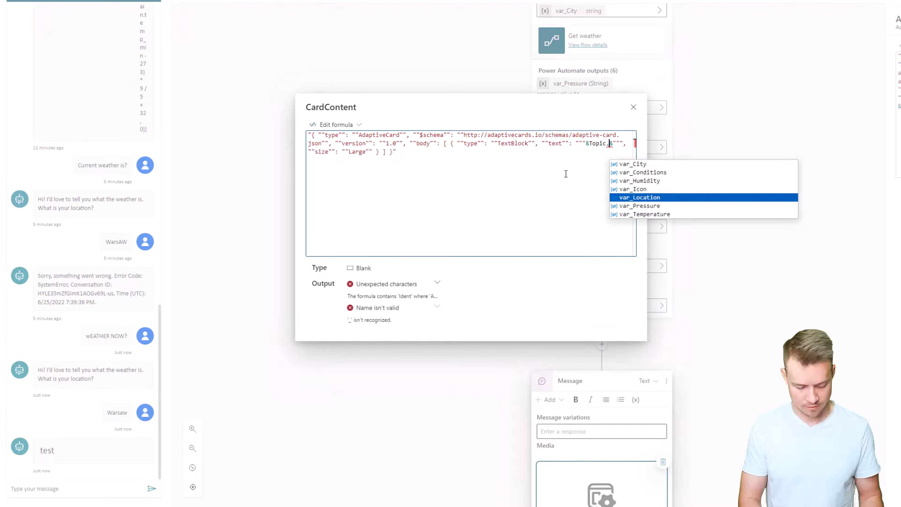
type("var")
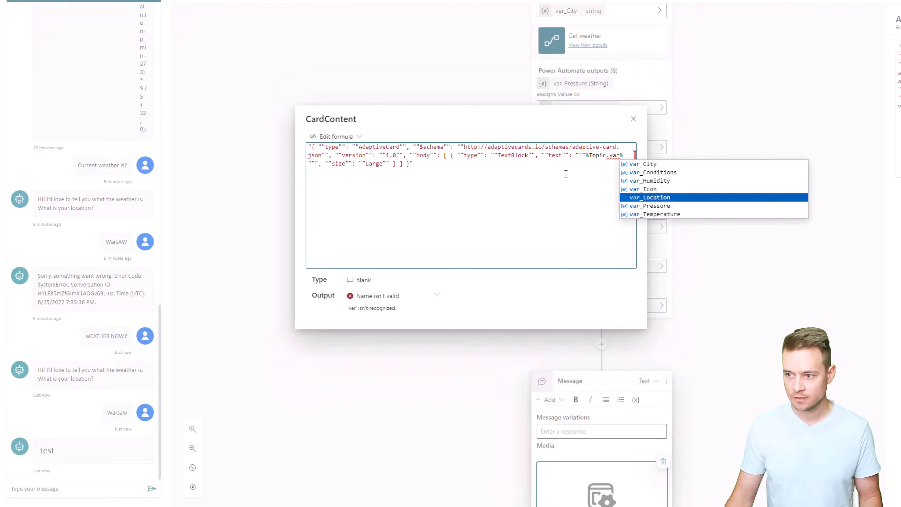
left_click(647, 198)
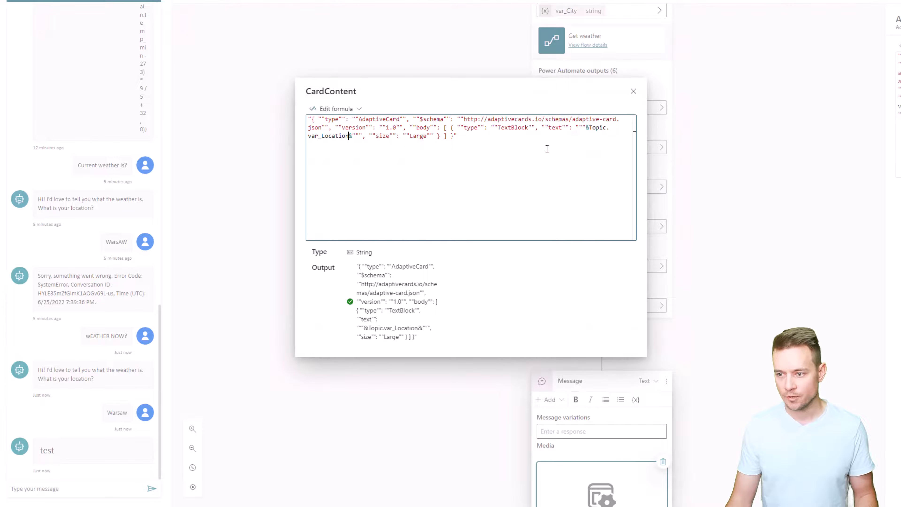
left_click(633, 92)
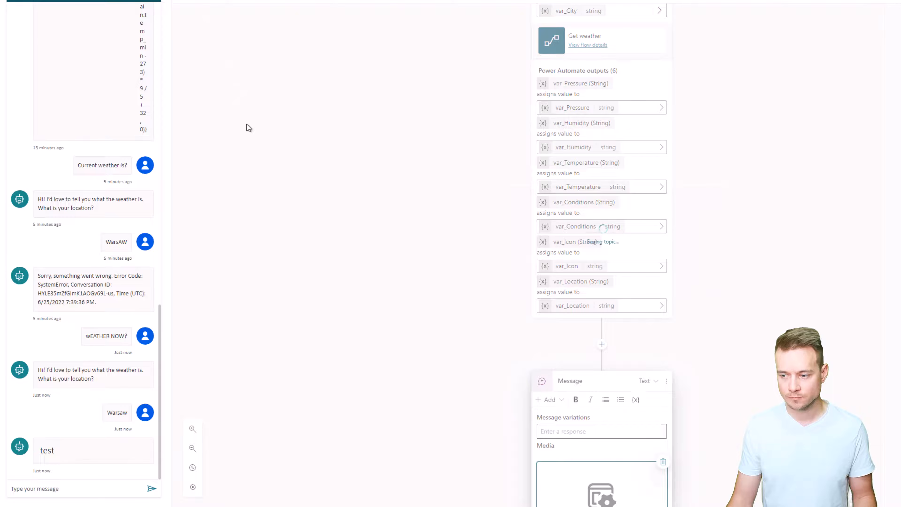
Test the location card by asking the bot "Whats the weather" and giving Warsaw as the location.
left_click(88, 488)
type("Wha")
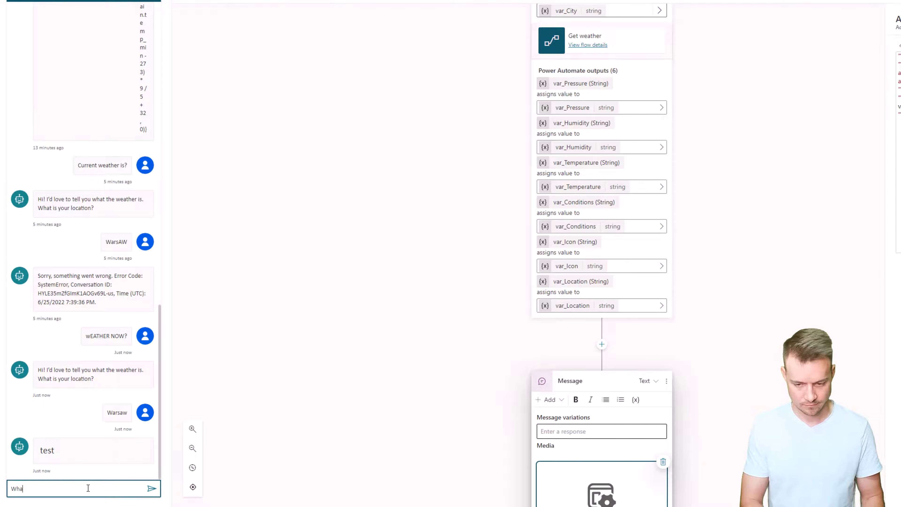
type("ts the weather")
key("Return")
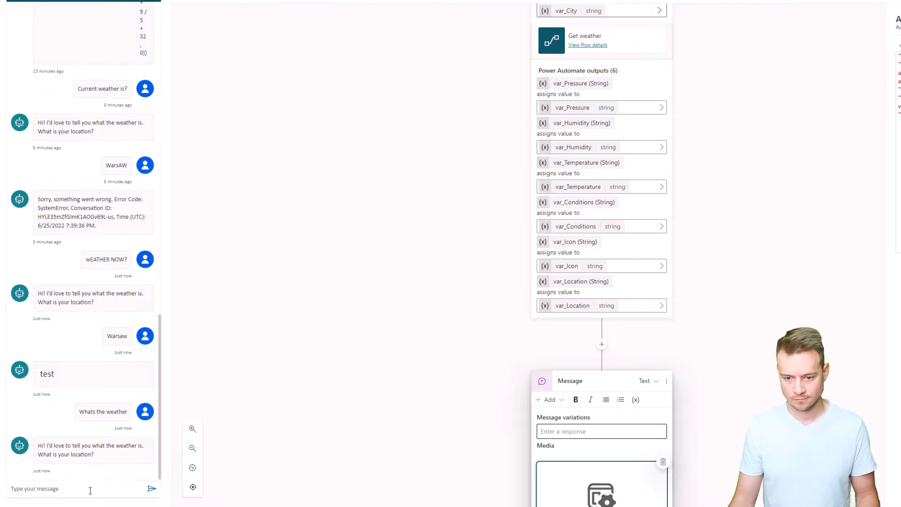
left_click(86, 488)
type("Warsaw")
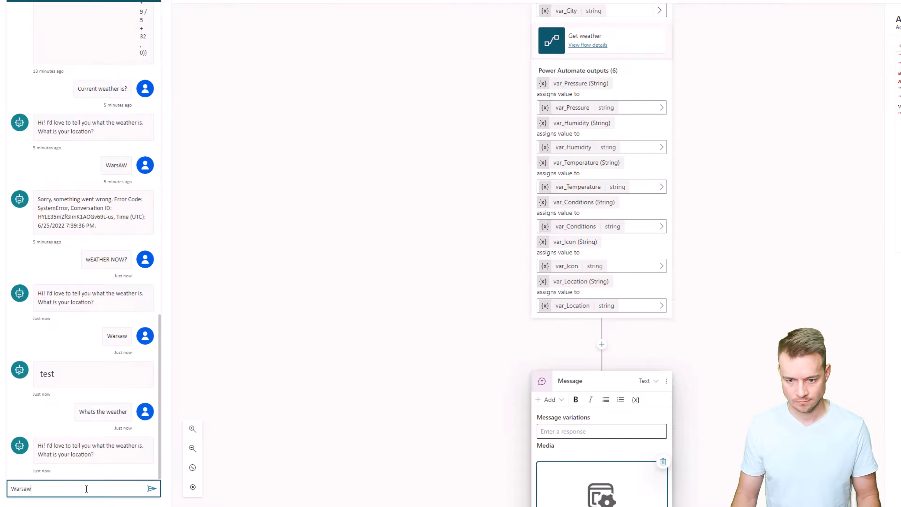
key("Return")
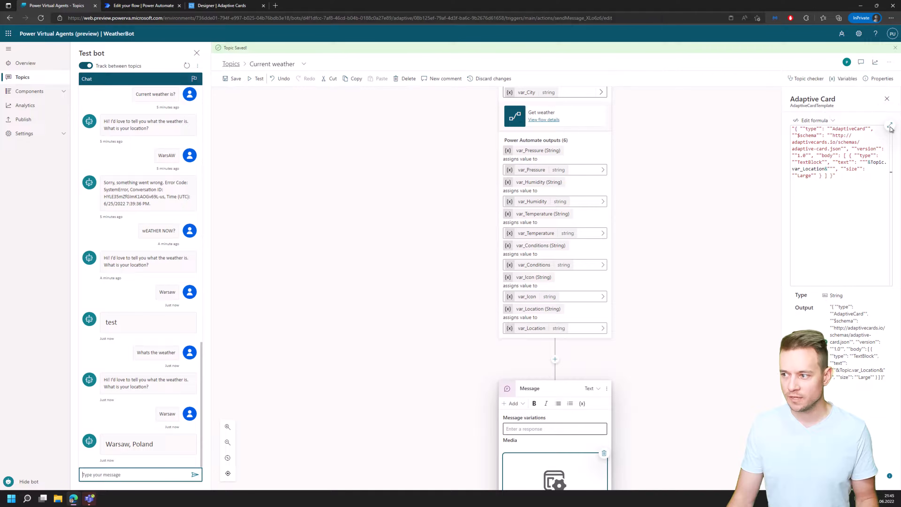
Replace the card formula with the full weather card string and concatenate Topic.var_Location into the first TextBlock's empty text.
left_click(890, 127)
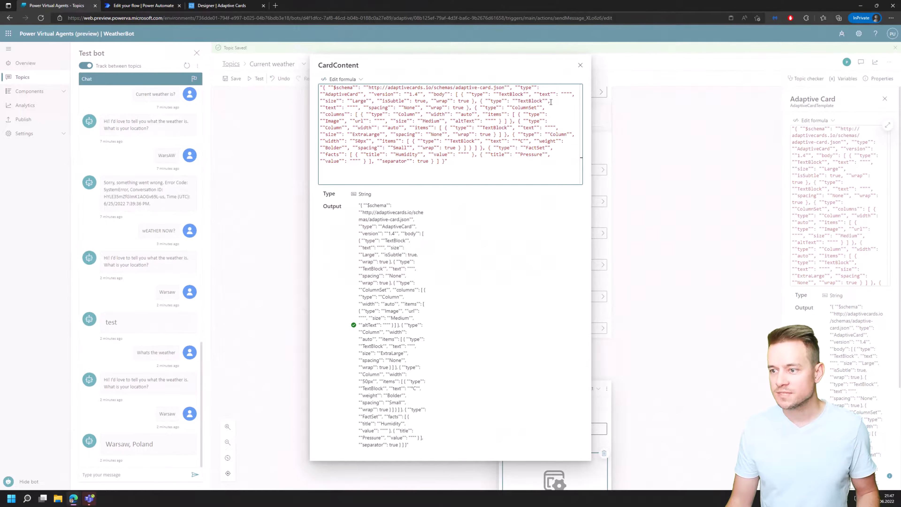
left_click(569, 95)
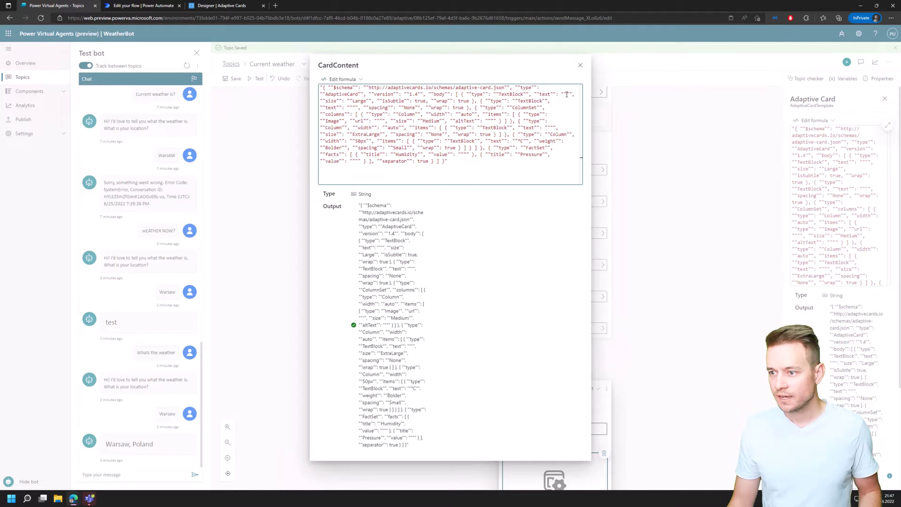
type("\"")
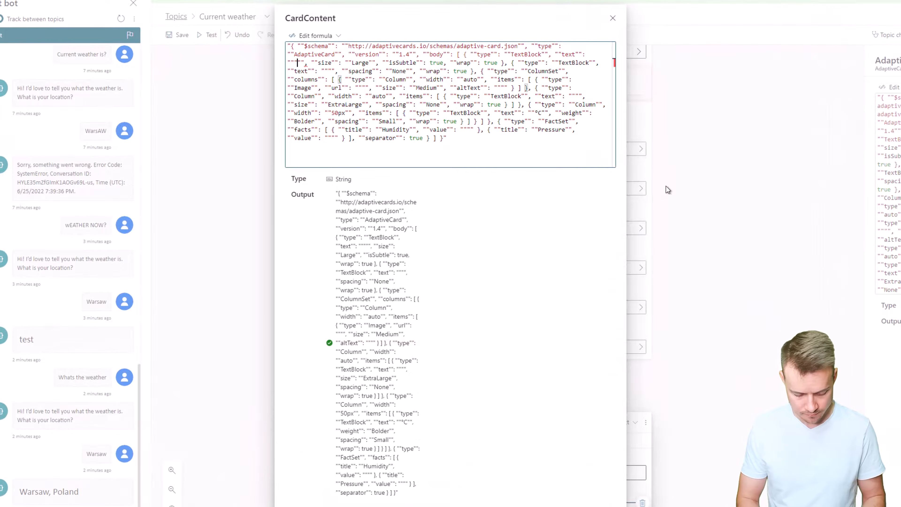
type("&&")
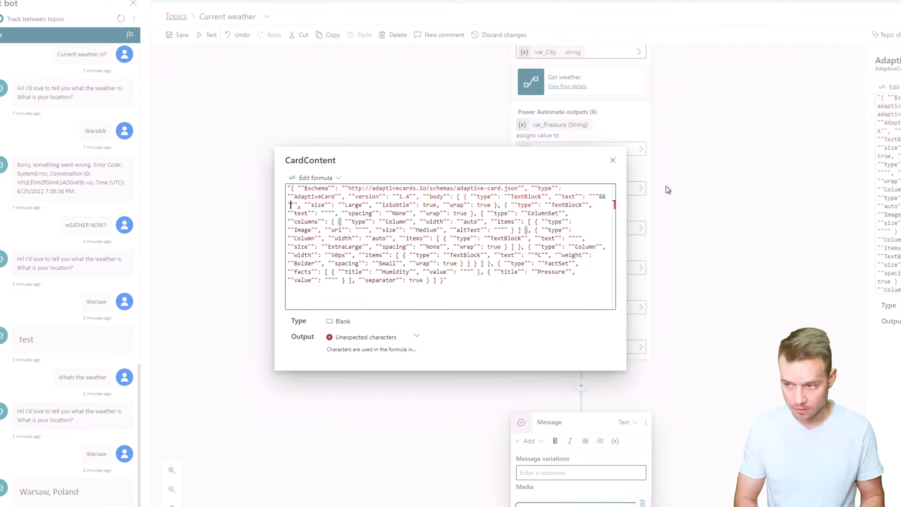
key("Left")
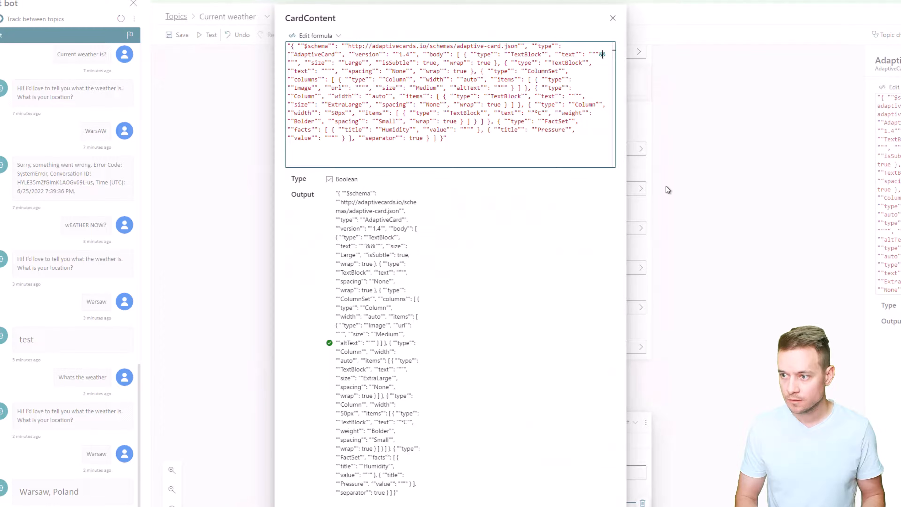
type("Topiu&")
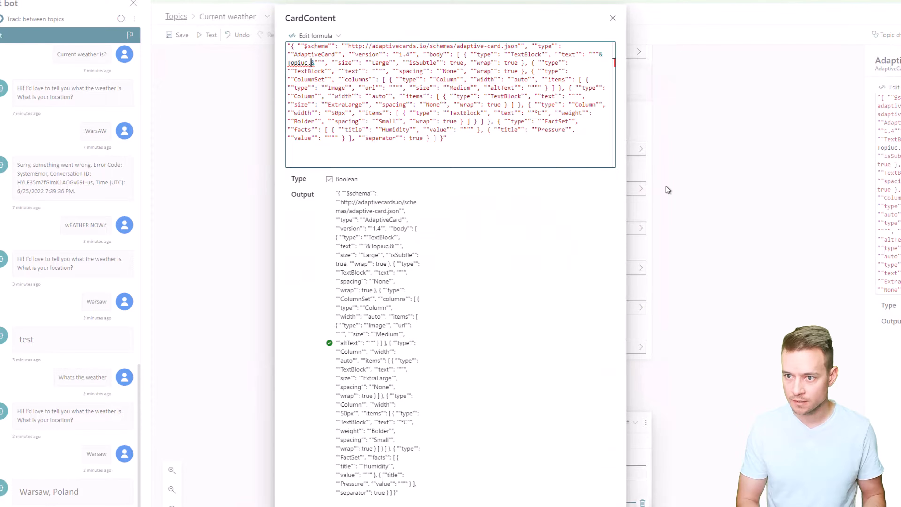
key("BackSpace")
type("c")
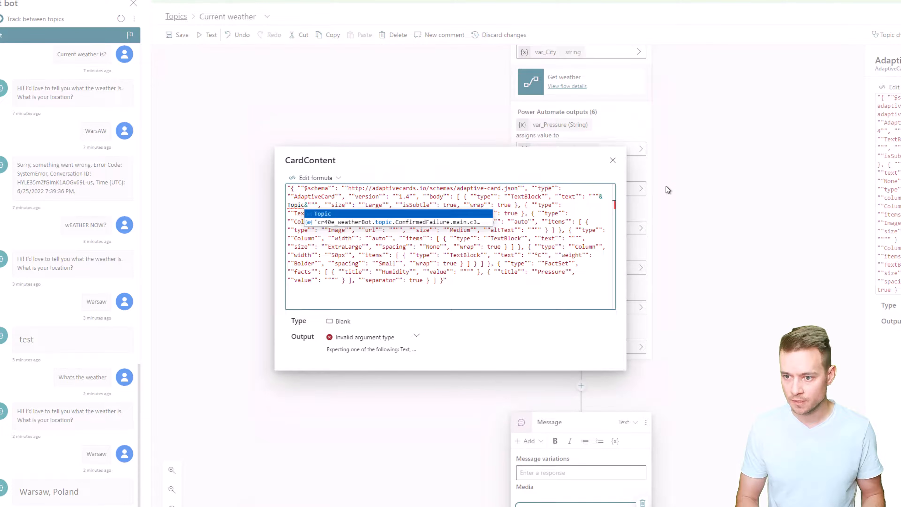
type(".")
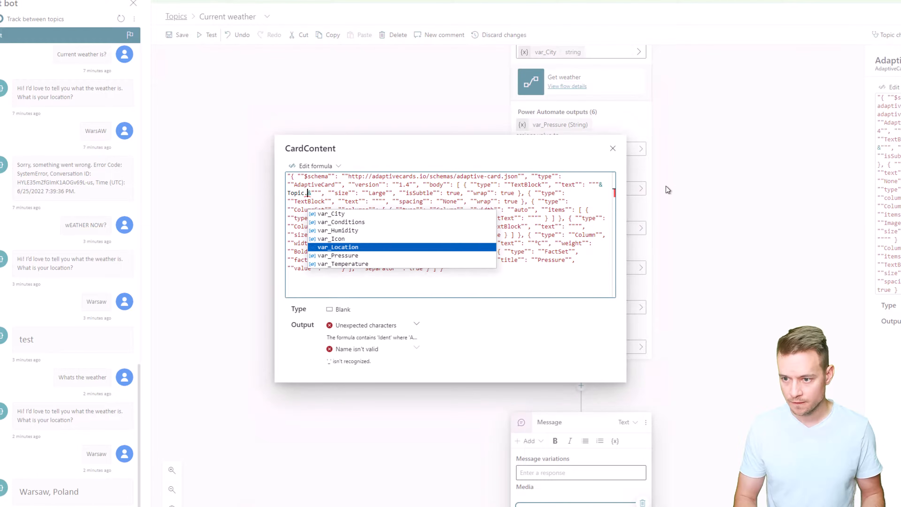
key("Tab")
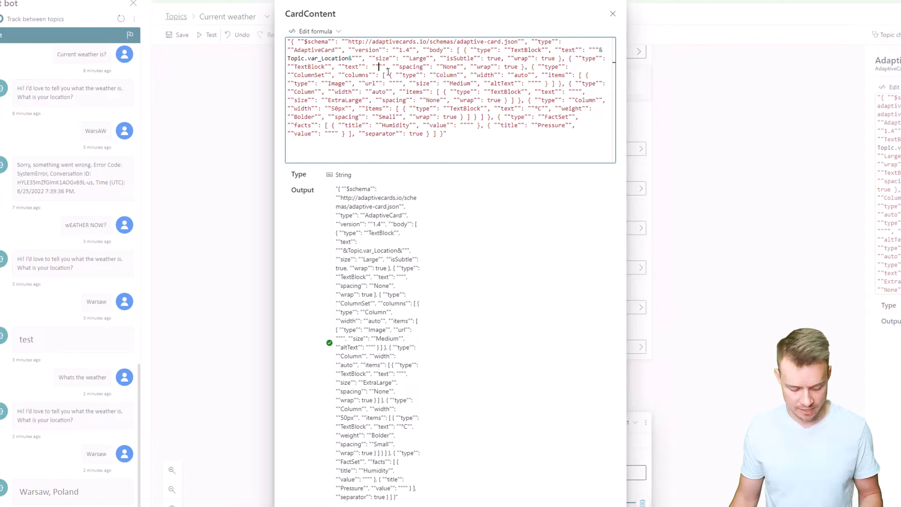
Concatenate the expression DateTimeFormat(Now()) into the second TextBlock's empty text value in the card formula.
type("&&")
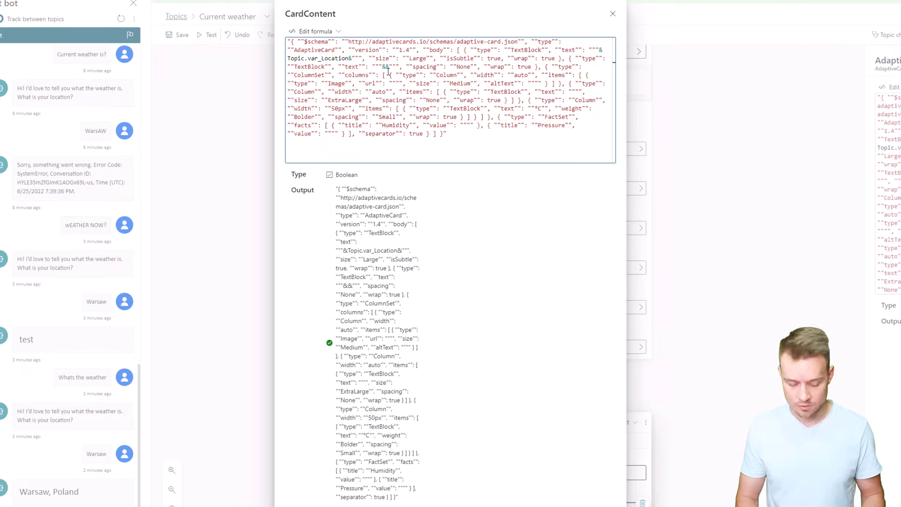
type("Form")
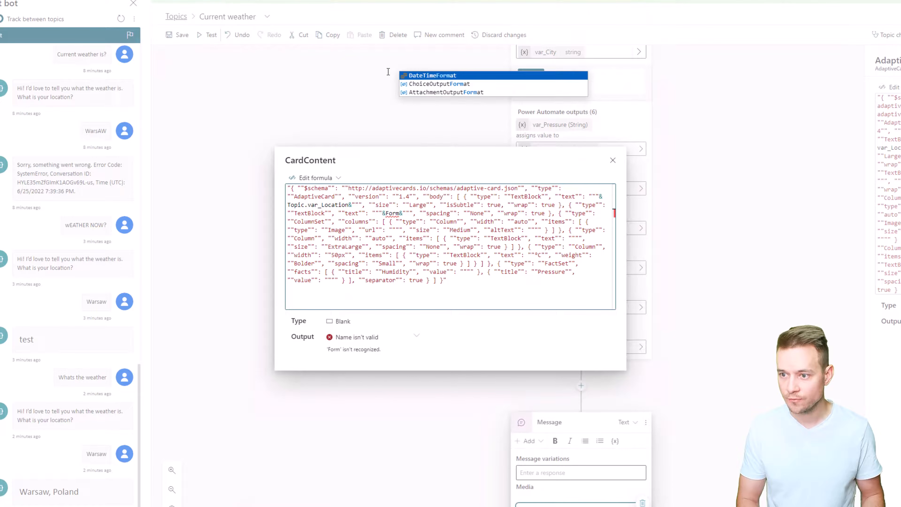
key("Tab")
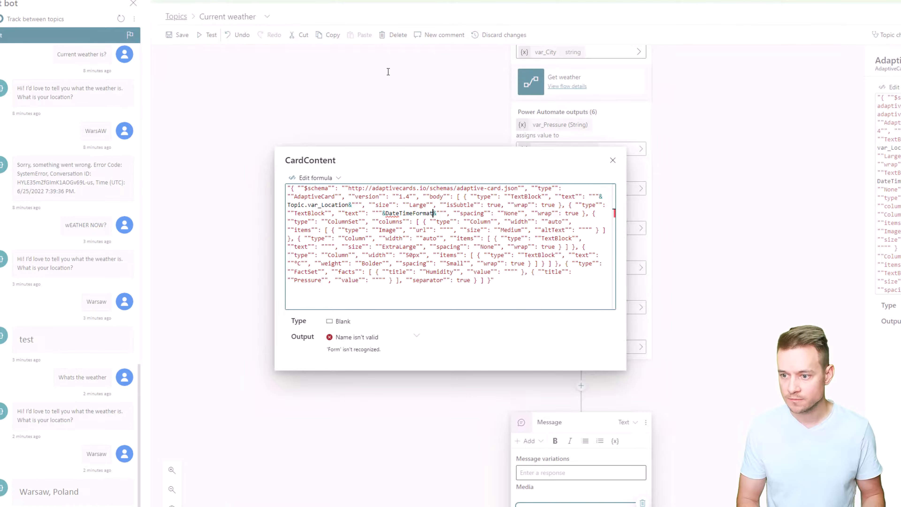
type("(")
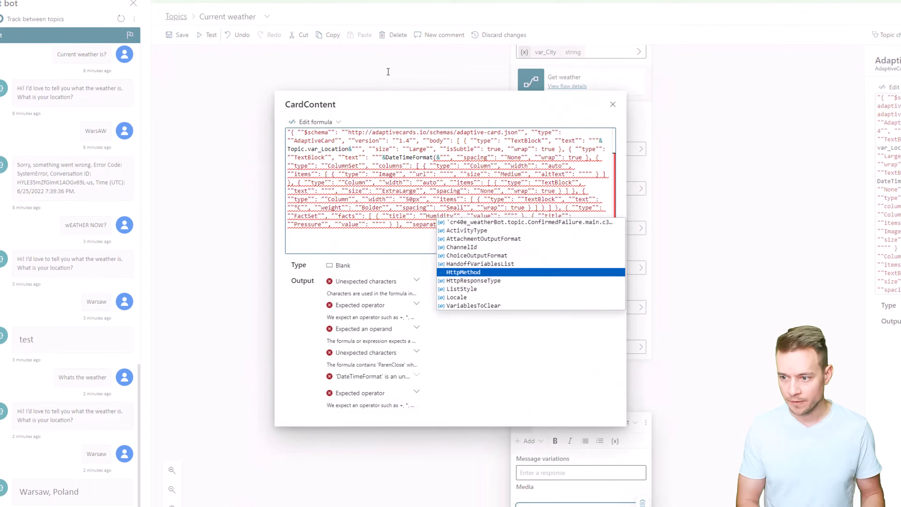
type("Now()")
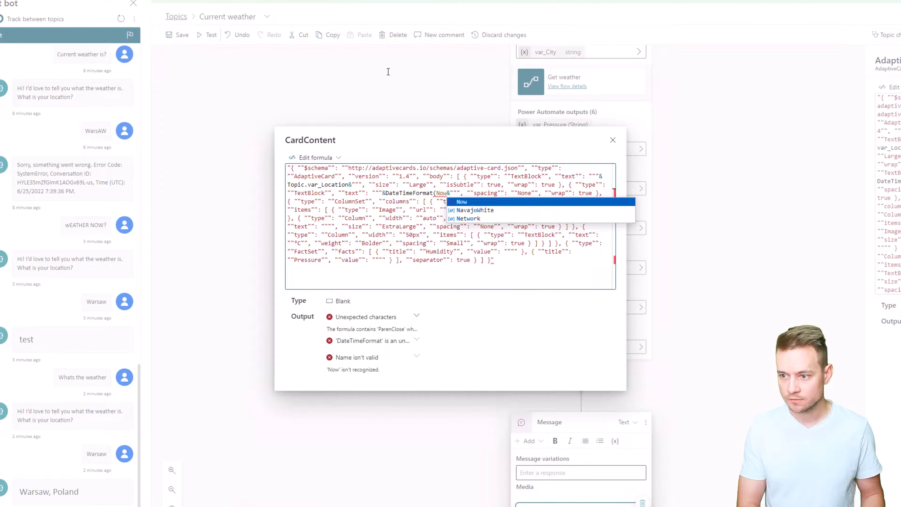
type(")")
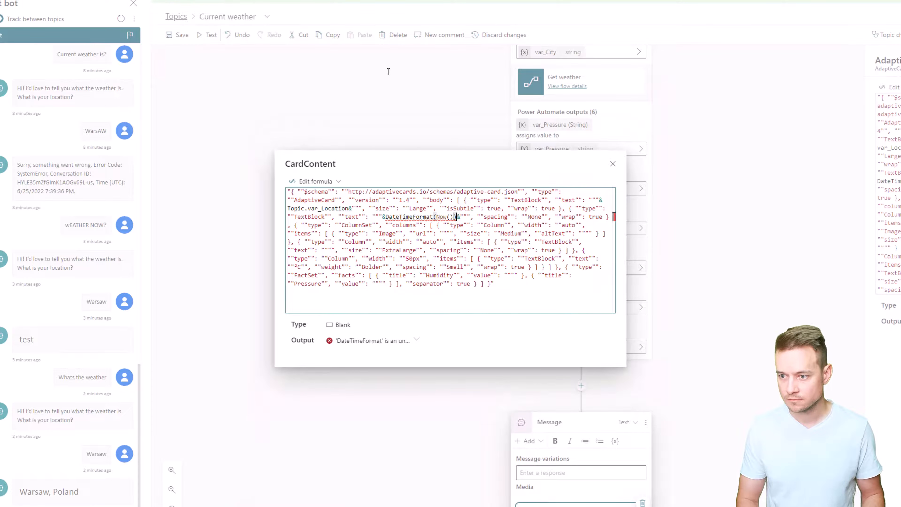
Try adding "g" as the format argument of the DateTimeFormat(Now()) expression in the second TextBlock's text.
key("ctrl+shift+Left")
key("ctrl+shift+Left")
key("ctrl+shift+Left")
key("ctrl+shift+Left")
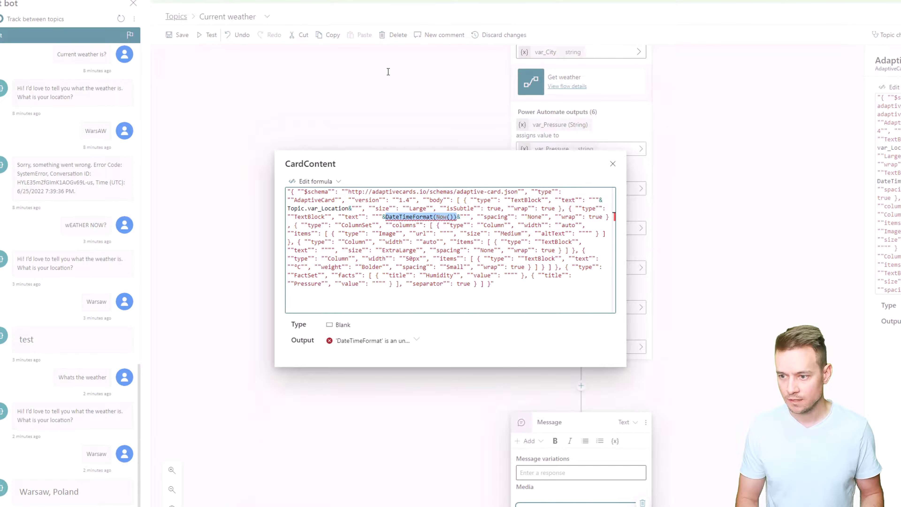
key("Right")
type(", ")
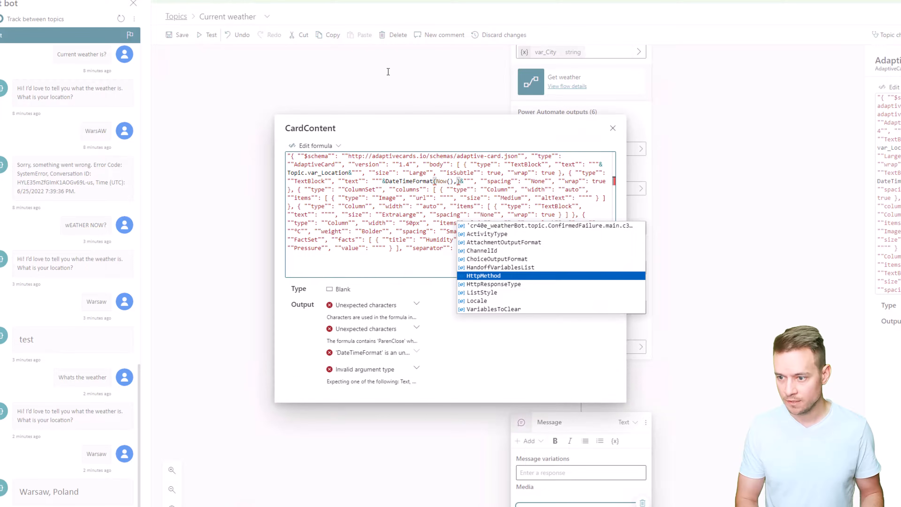
type("\"g\"")
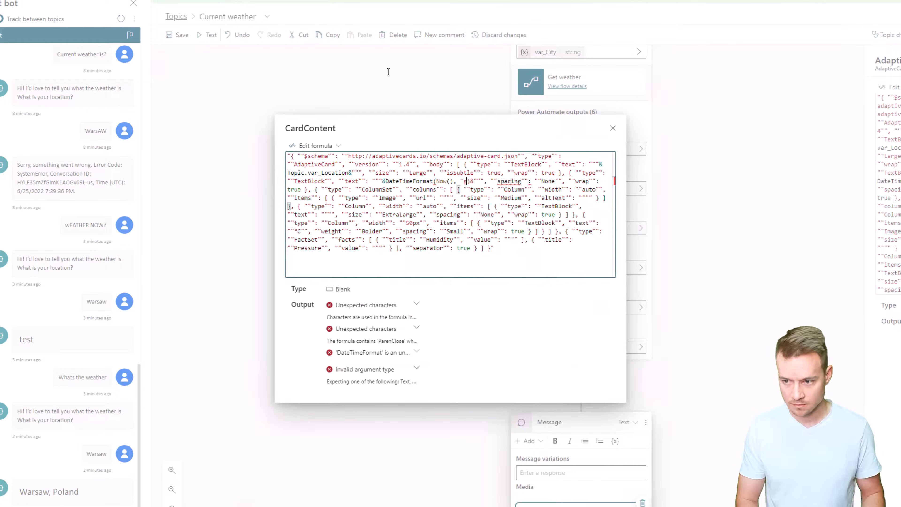
key("Right")
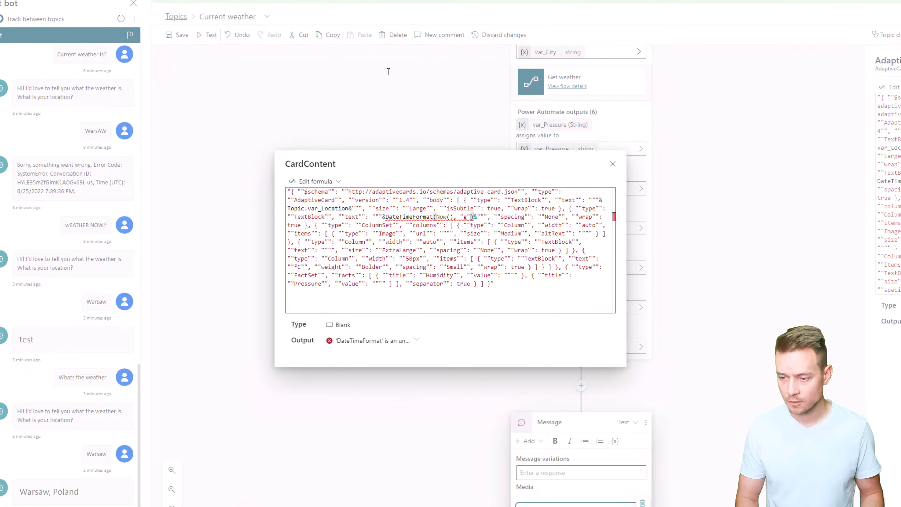
Replace the DateTimeFormat expression in the second TextBlock's text with DateTimeValue(Now()).
key("ctrl+shift+Left")
key("ctrl+shift+Left")
key("ctrl+shift+Left")
key("ctrl+shift+Left")
key("ctrl+shift+Left")
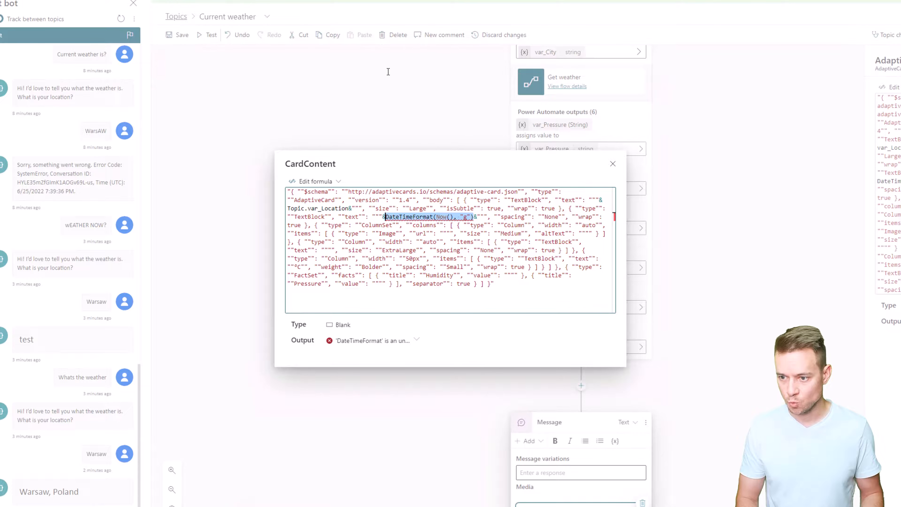
type("Forma")
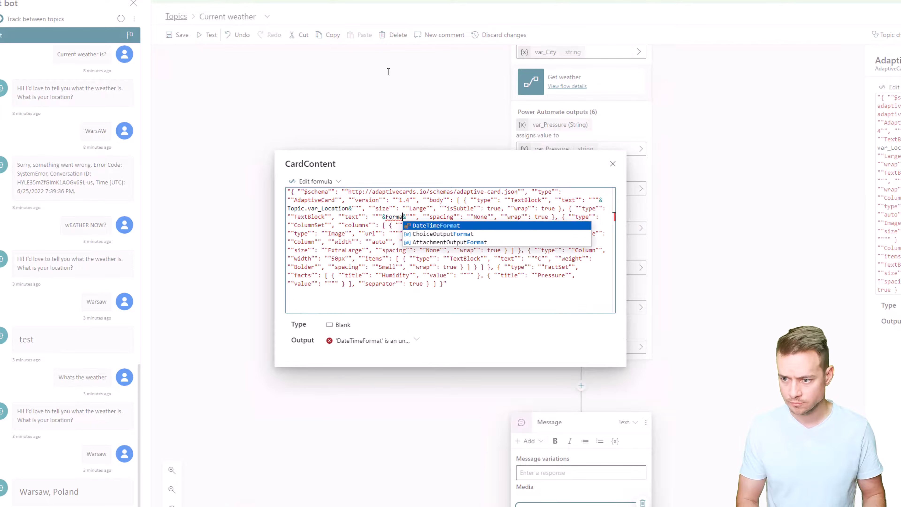
key("BackSpace")
key("BackSpace")
key("BackSpace")
key("BackSpace")
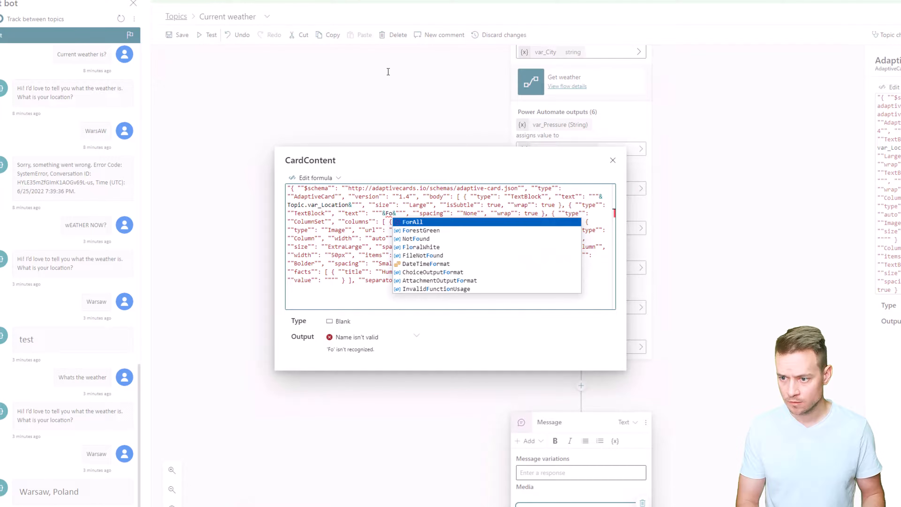
key("BackSpace")
type("Date")
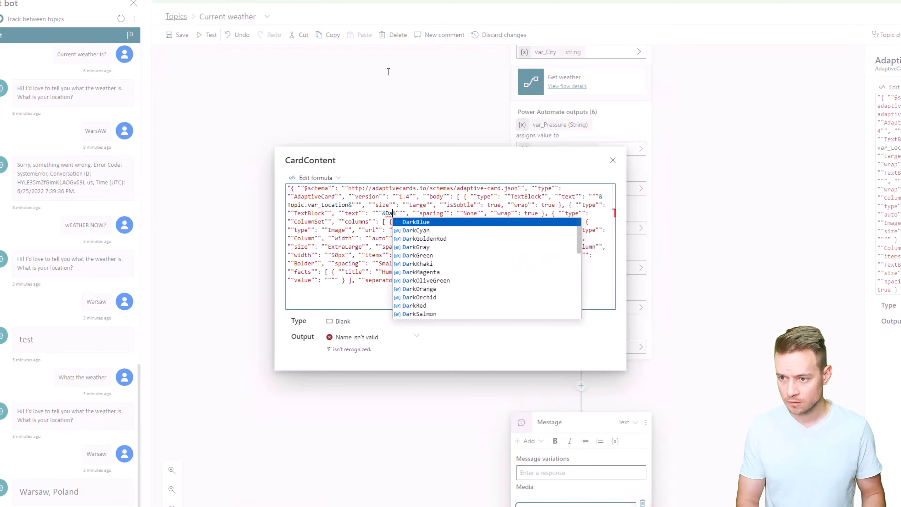
key("Down")
key("Down")
key("Down")
key("Down")
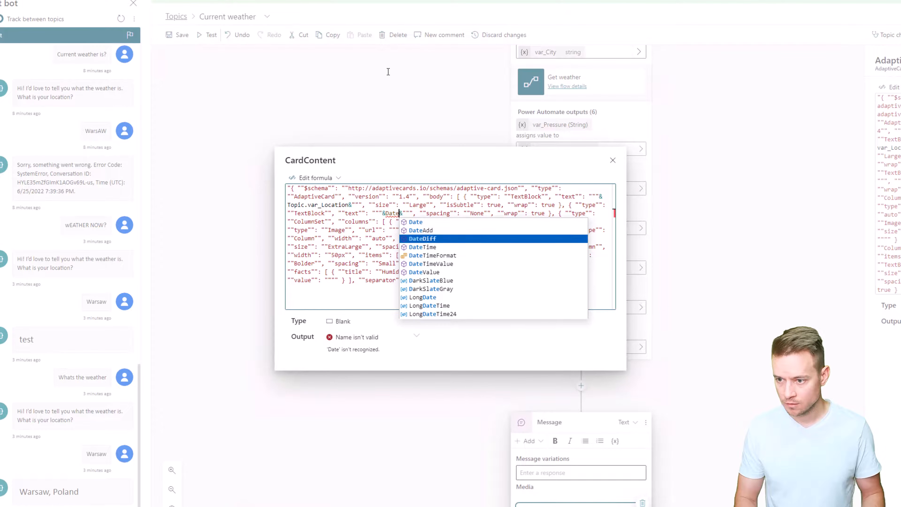
key("Down")
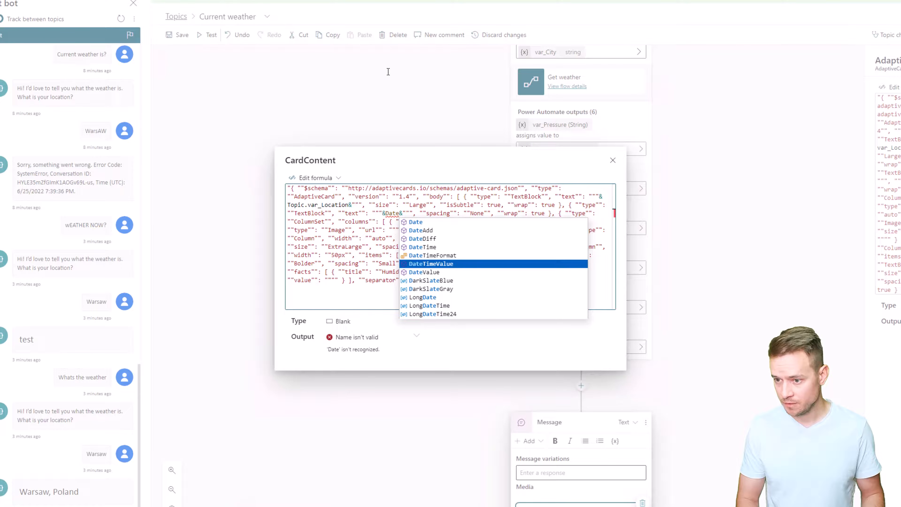
key("Tab")
type("(")
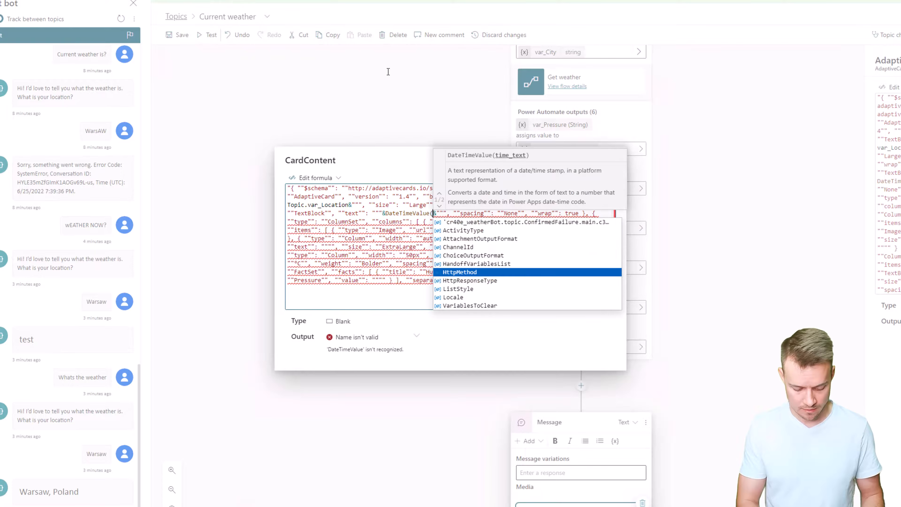
type("Now())")
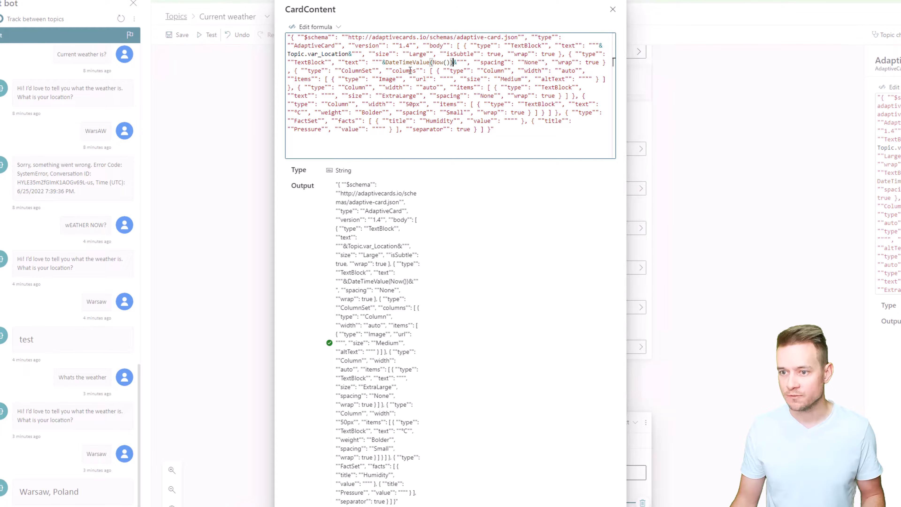
Concatenate Topic.var_Icon into the Image element's empty url value in the card formula.
left_click(446, 79)
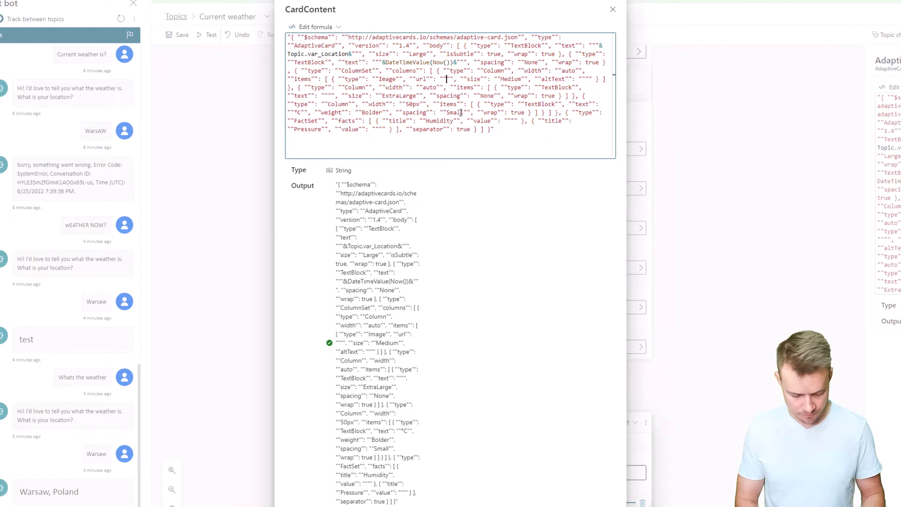
type("&&")
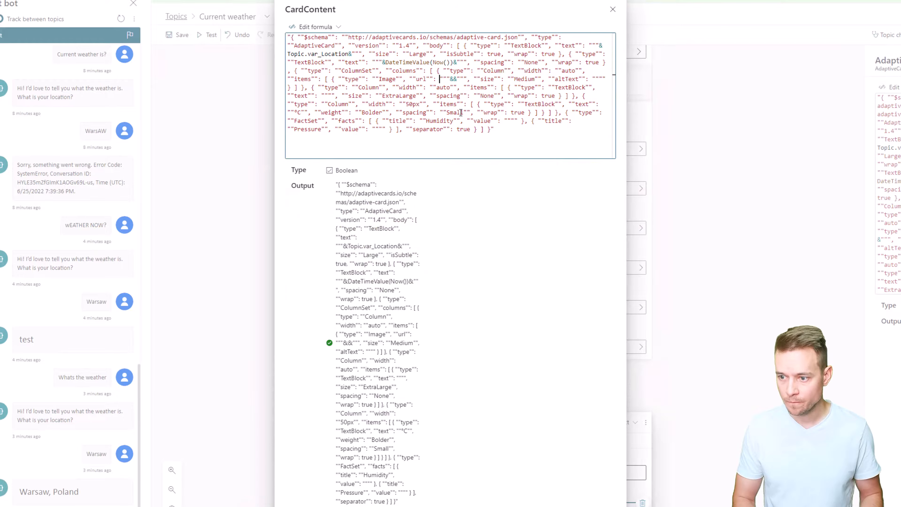
key("Right")
key("Right")
key("Right")
key("Right")
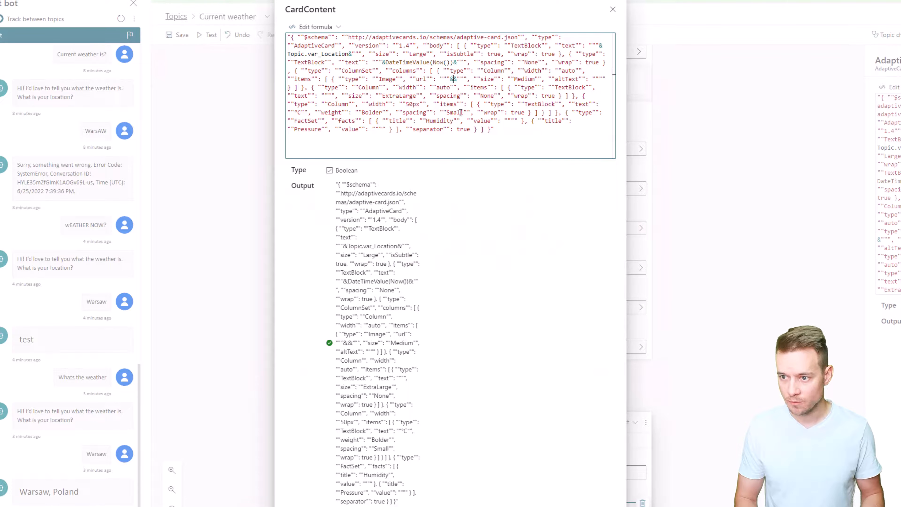
type("Topic.")
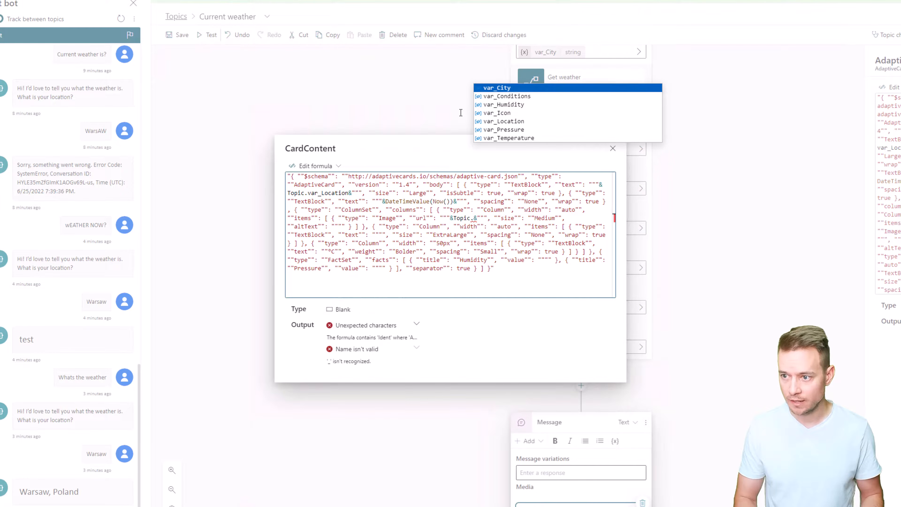
key("Down")
key("Down")
key("Down")
key("Return")
Concatenate Topic.var_Conditions into the Image element's empty altText value and correct the surrounding quotation marks.
key("Right")
key("Right")
key("Right")
key("Right")
key("Right")
key("Right")
key("Right")
key("Right")
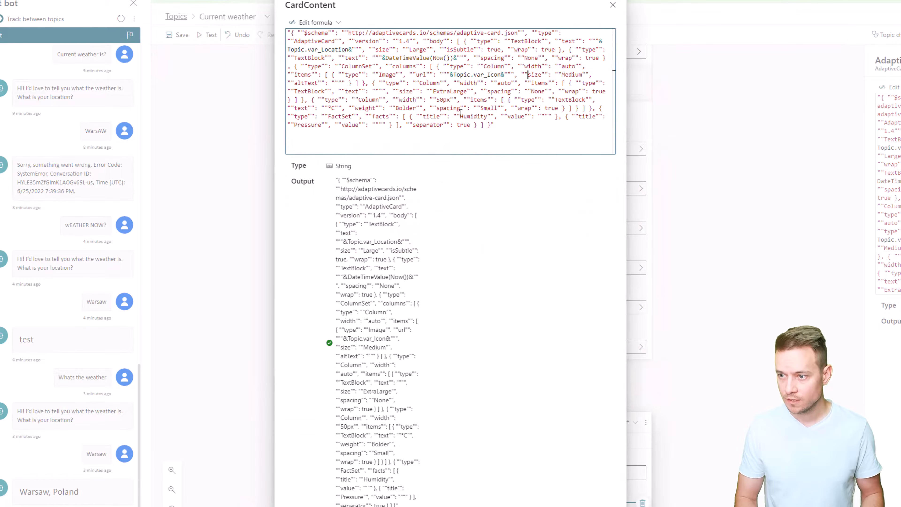
key("Right")
key("Right")
key("Right")
key("Right")
key("Right")
key("Right")
key("Right")
key("Right")
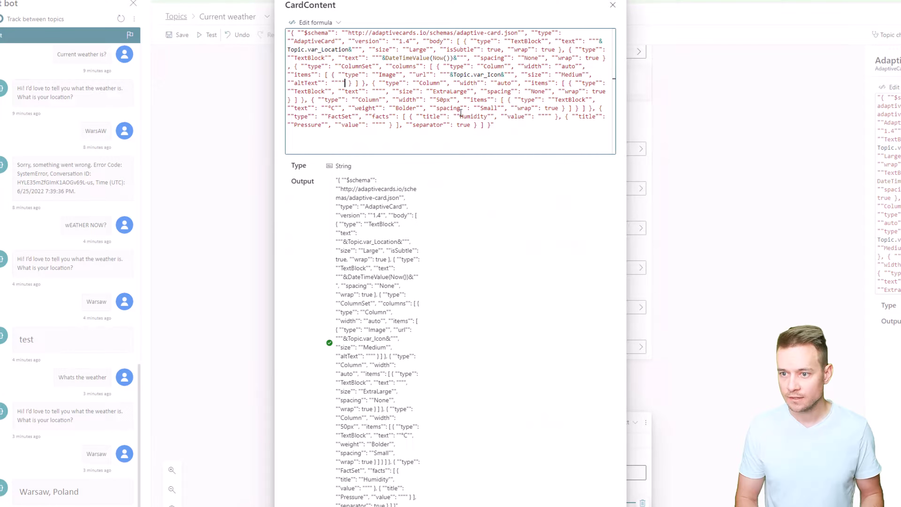
type("\"&&")
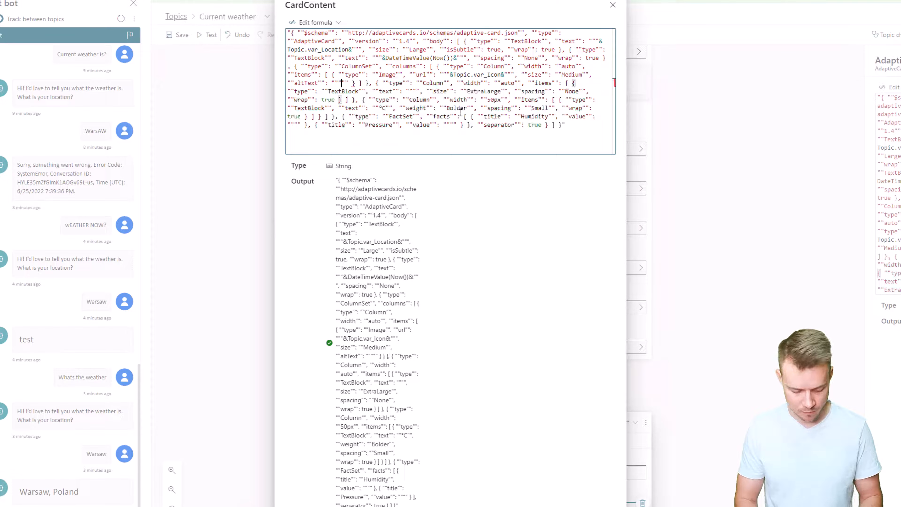
type("\"\"&&")
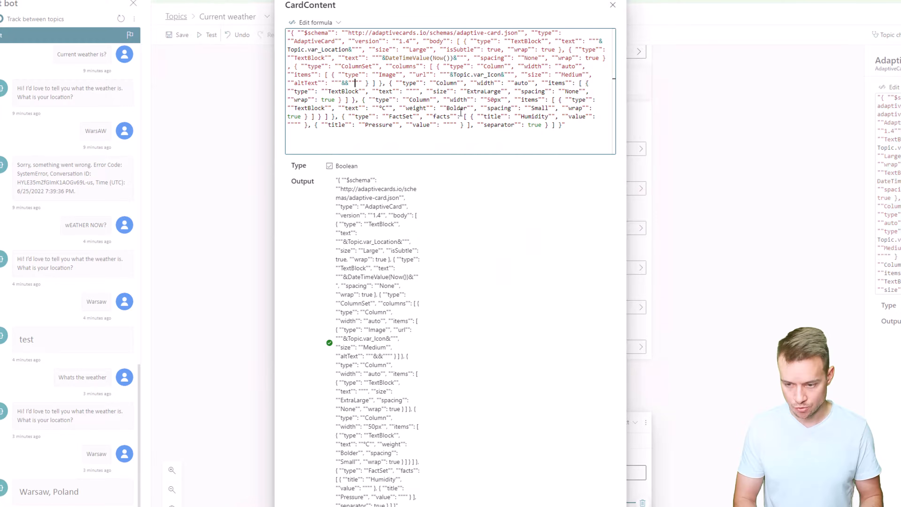
key("Left")
key("Left")
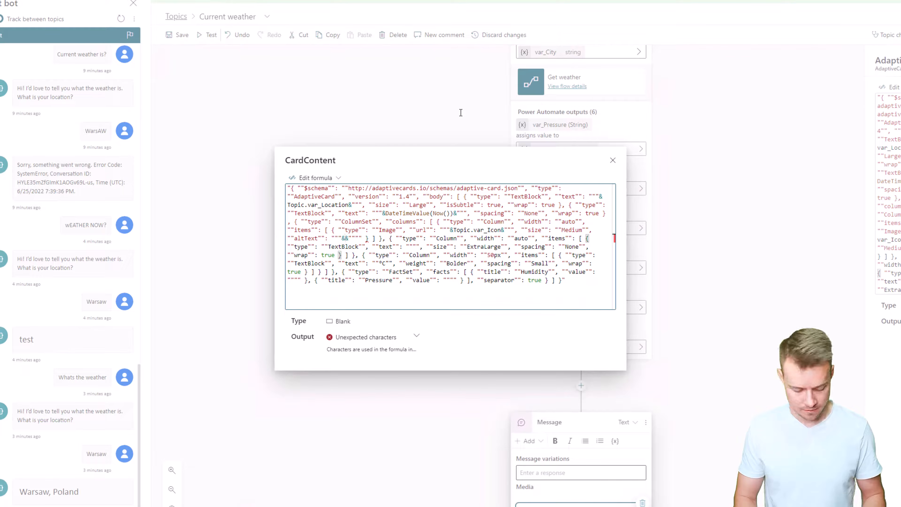
type("Topic.")
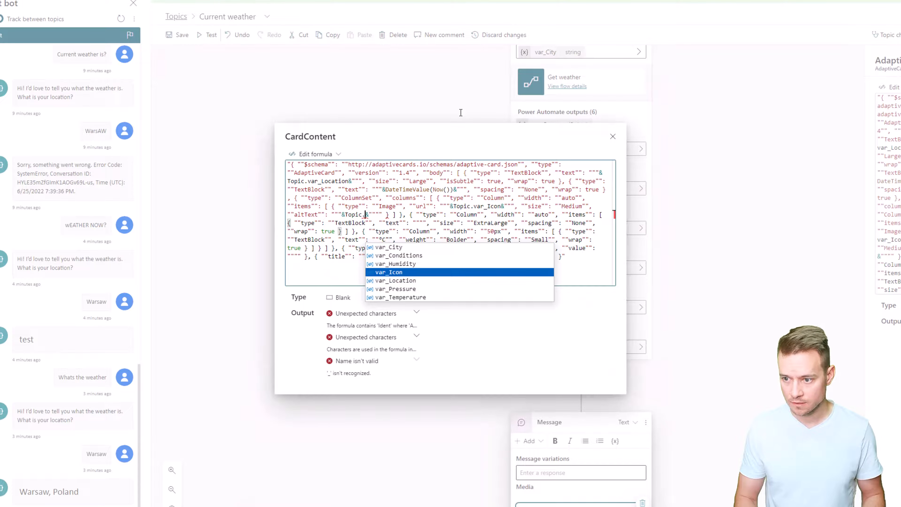
key("Down")
key("Up")
key("Up")
key("Up")
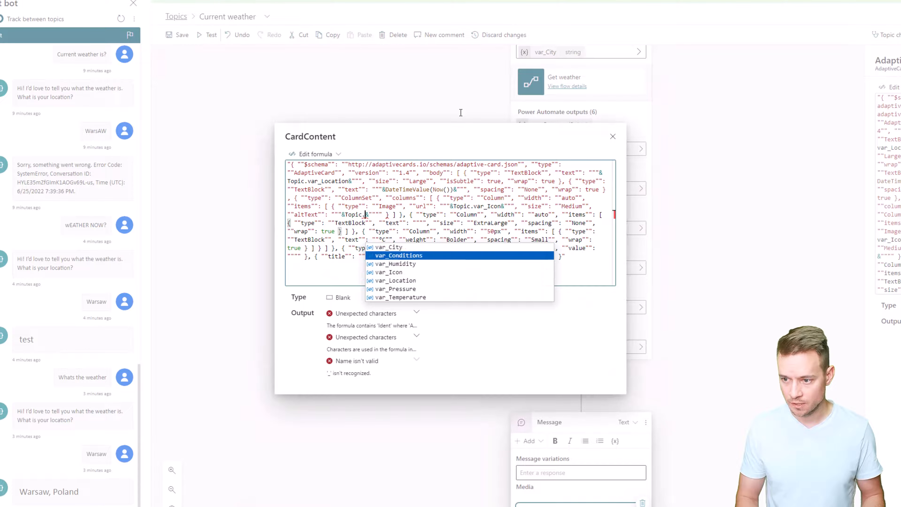
key("Return")
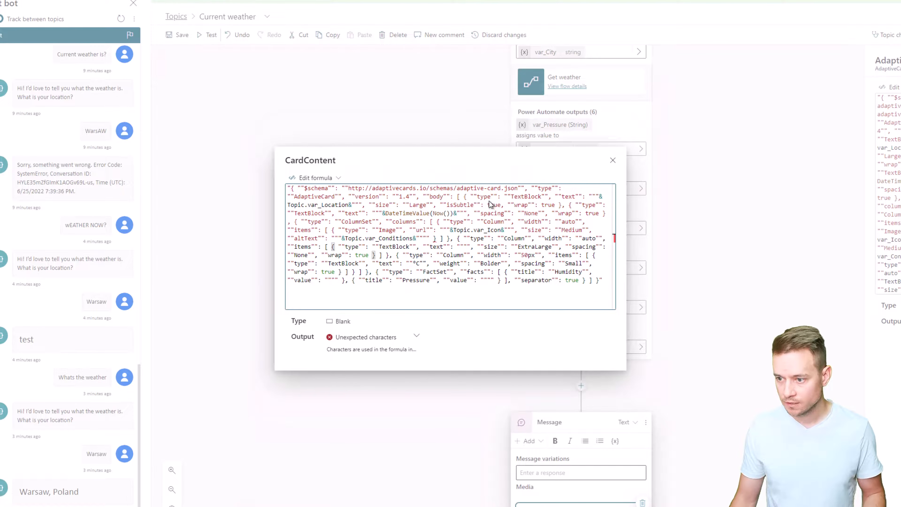
left_click(412, 238)
key("Right")
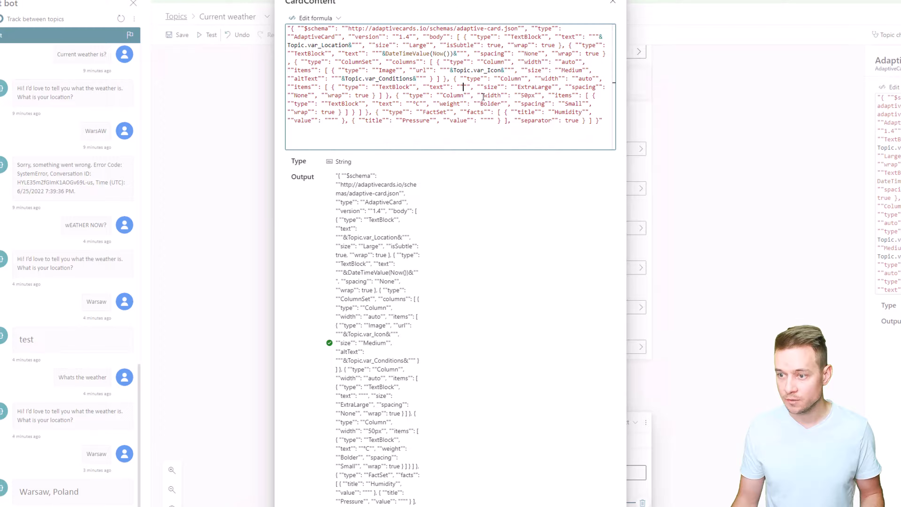
Concatenate Topic.var_Temperature into the empty text value of the ExtraLarge TextBlock in the card formula.
type("\"")
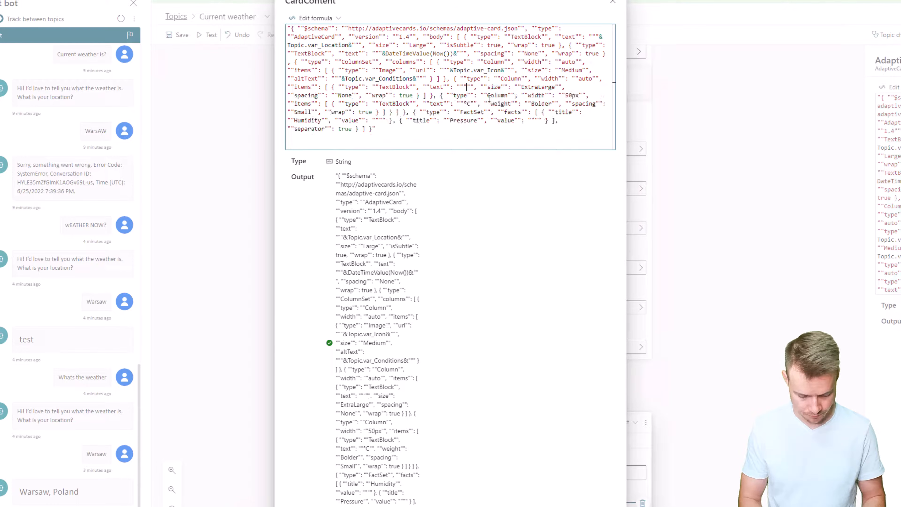
type("&&\"")
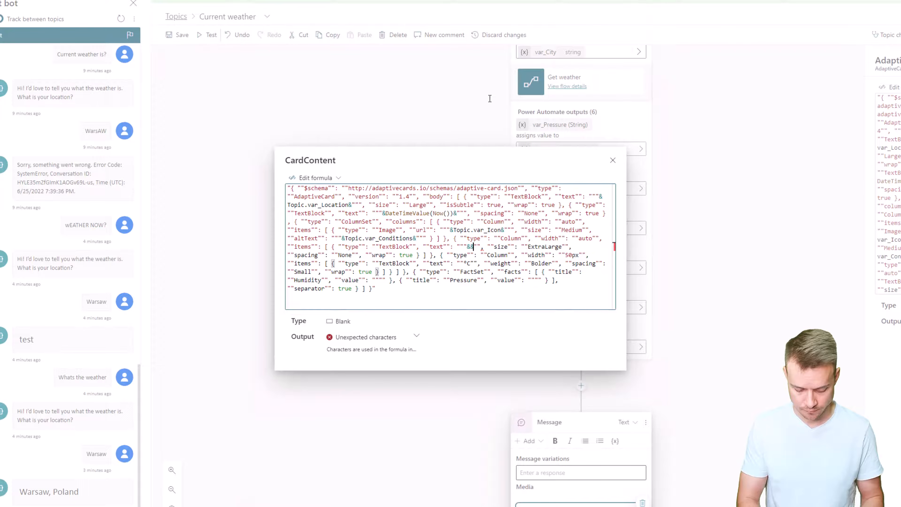
type("\"")
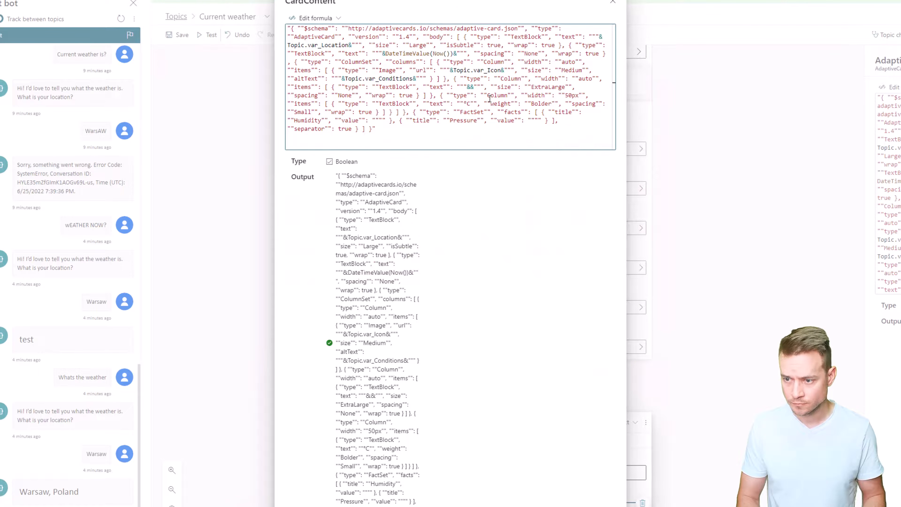
type("Topic.")
key("Down")
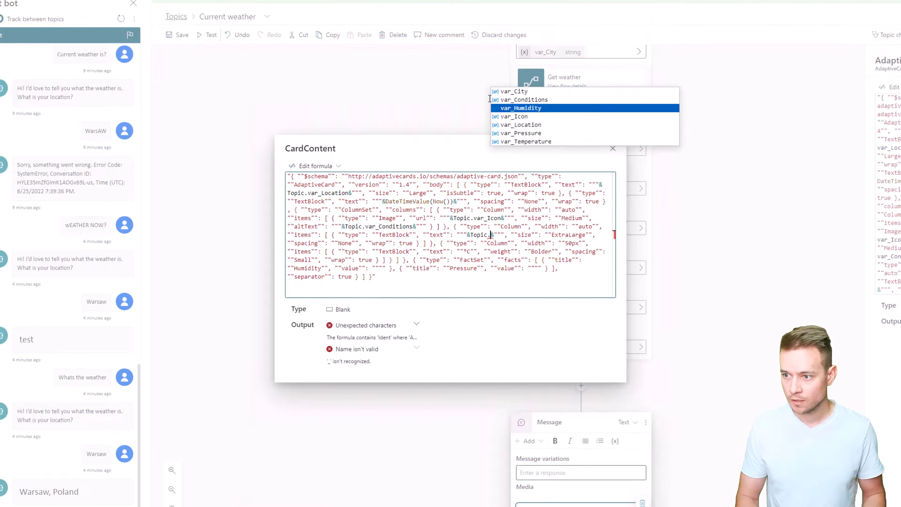
key("Down")
key("Down")
key("Down")
key("Down")
key("Tab")
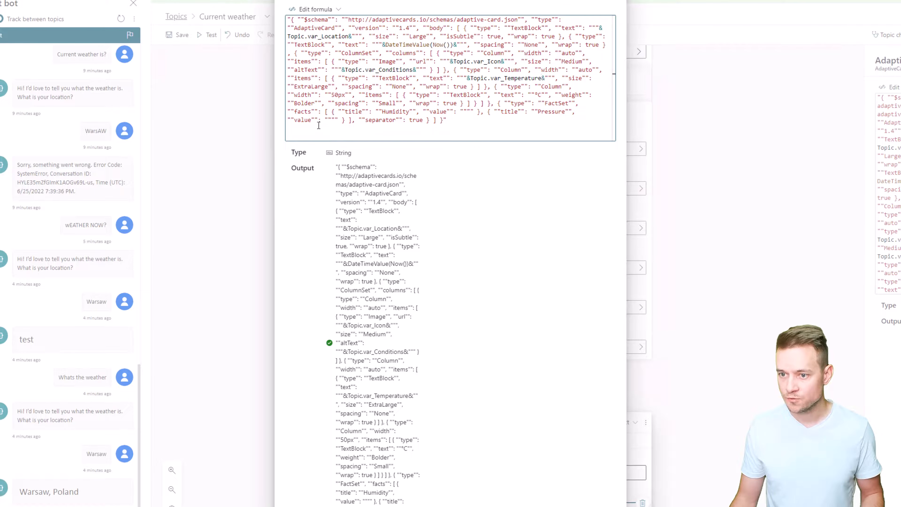
Concatenate Topic.var_Humidity into the empty value of the Humidity fact in the card's FactSet.
left_click(469, 112)
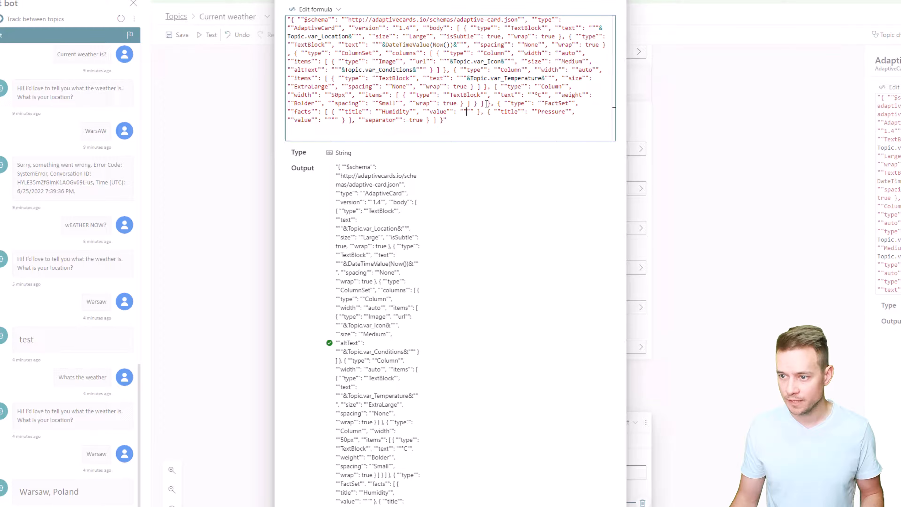
type("\"")
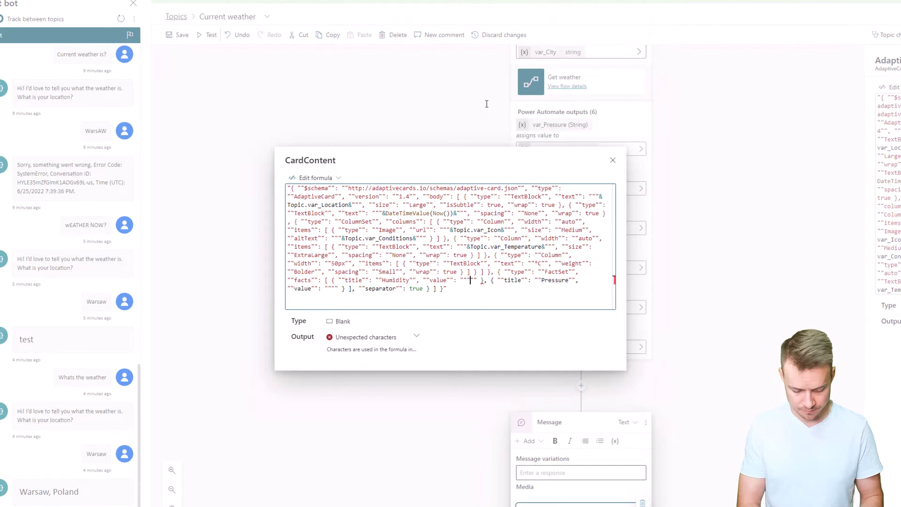
type("&&")
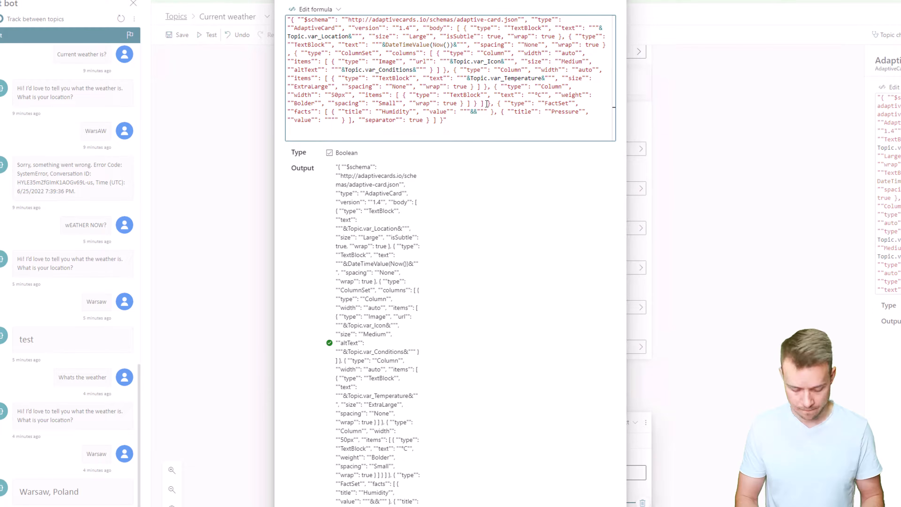
type("Topic.")
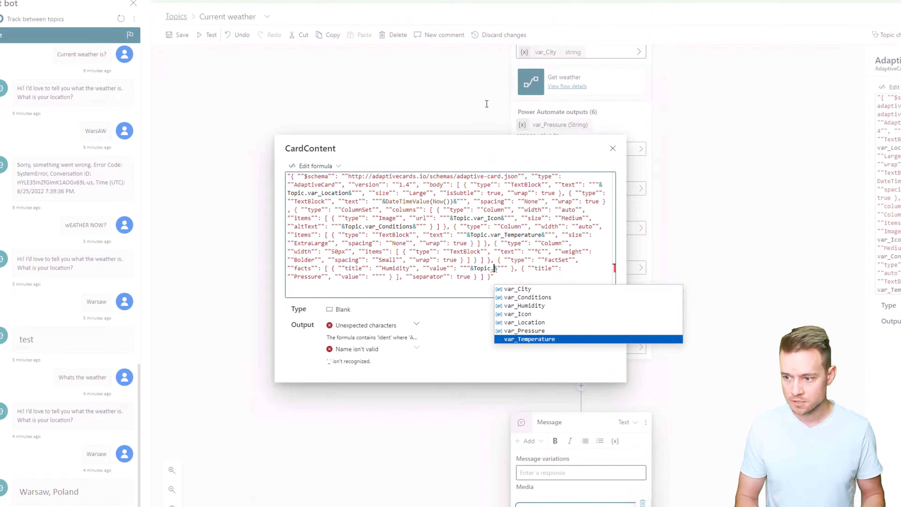
key("Up")
key("Up")
key("Up")
key("Up")
key("Return")
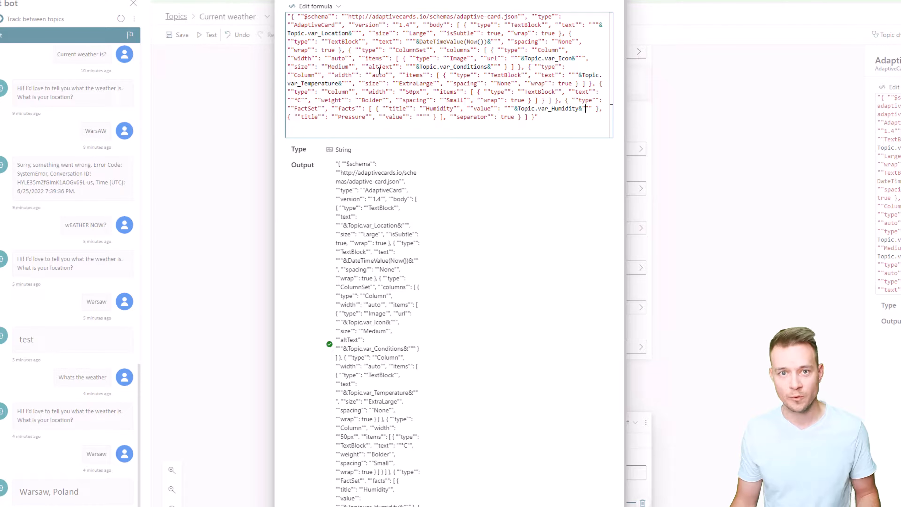
Concatenate Topic.var_Pressure into the empty value of the Pressure fact in the card formula and save the topic.
left_click_drag(511, 108, 395, 109)
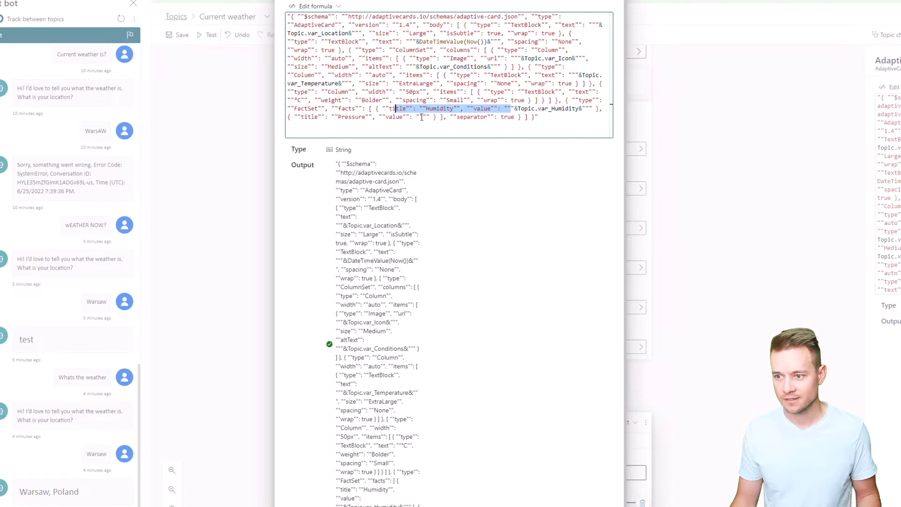
left_click(422, 117, "shift")
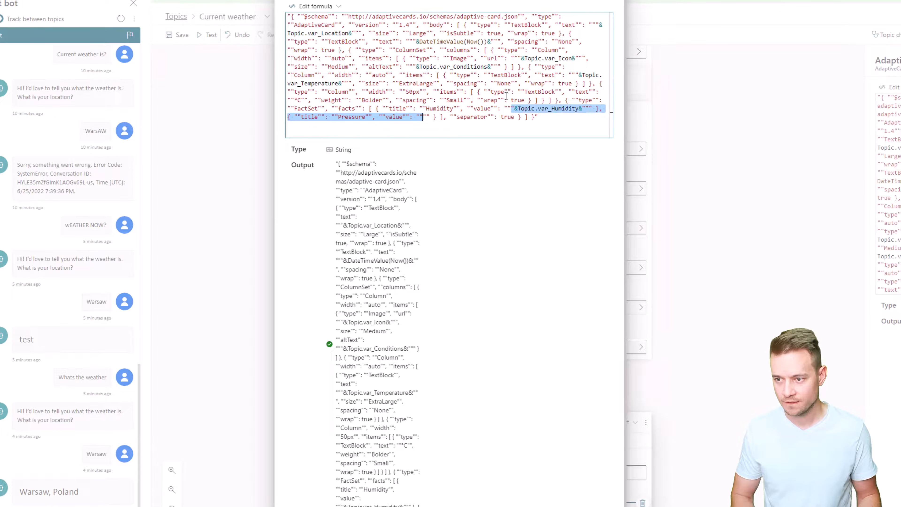
key("Right")
type("\"&&")
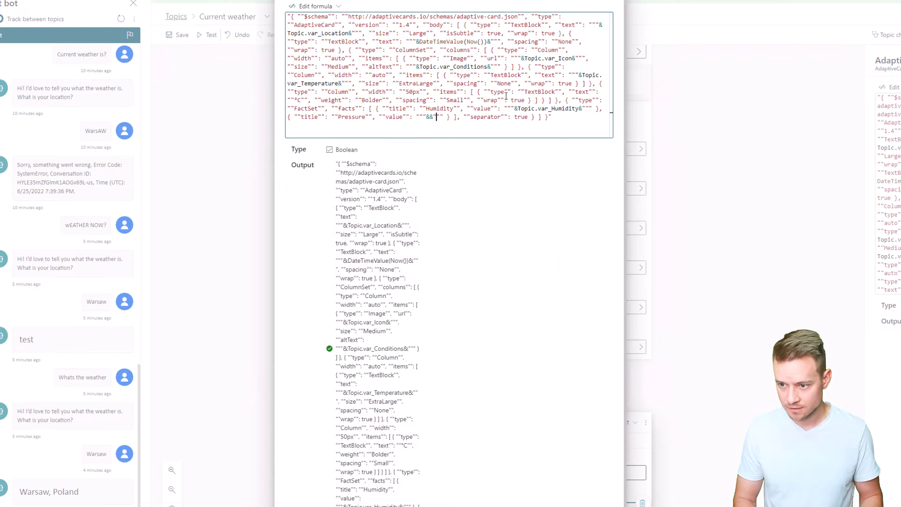
key("Left")
type("Topic.")
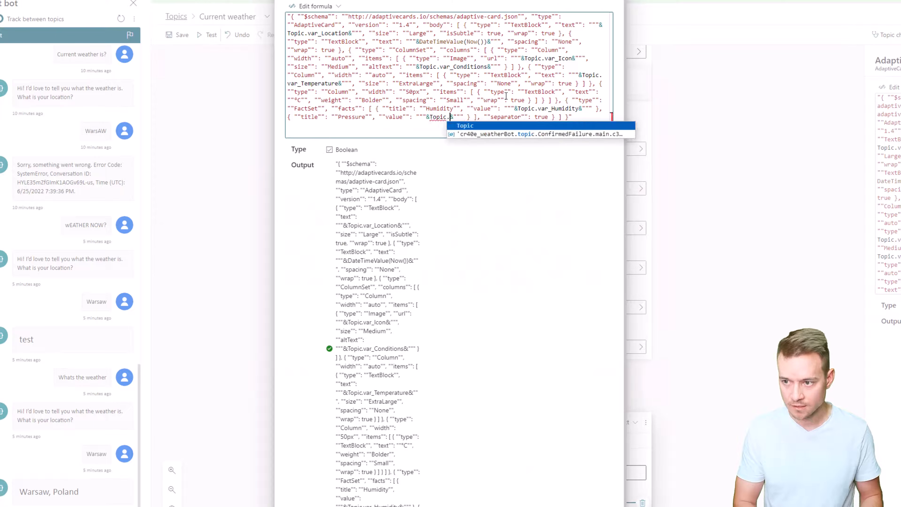
key("Down")
key("Down")
key("Down")
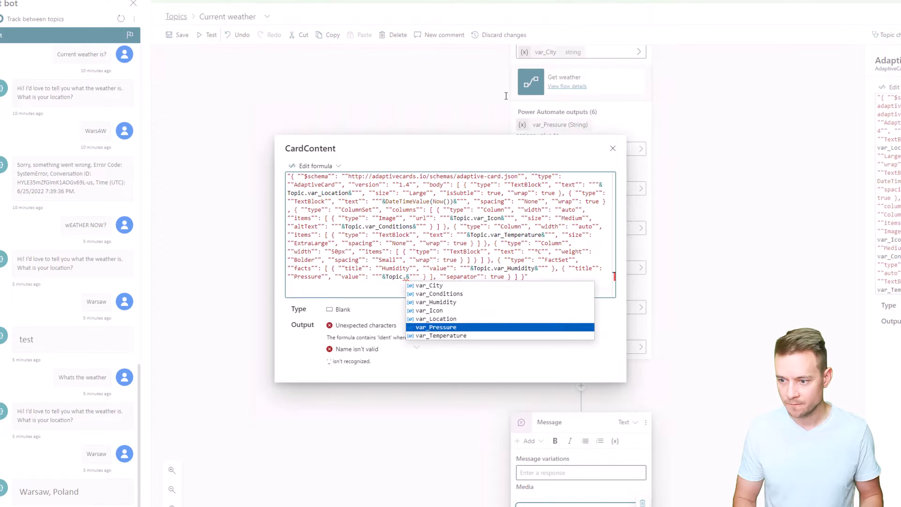
key("Return")
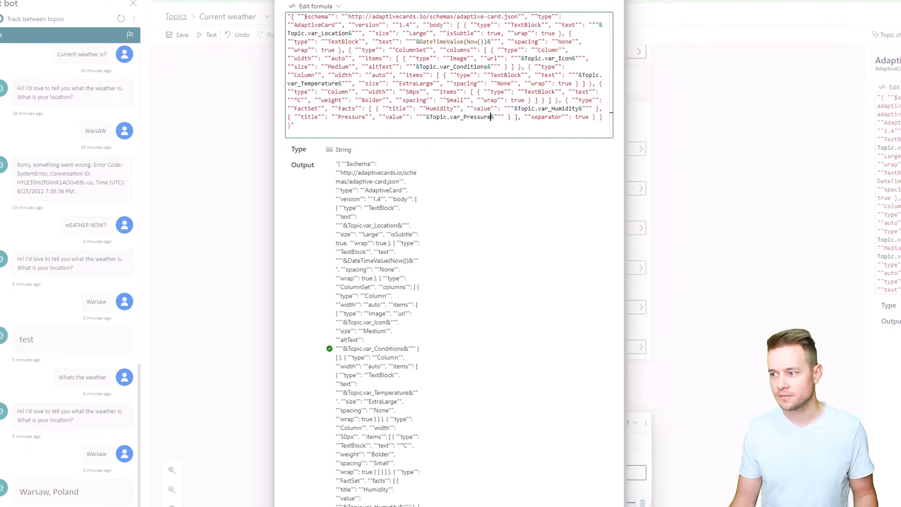
left_click(613, 0)
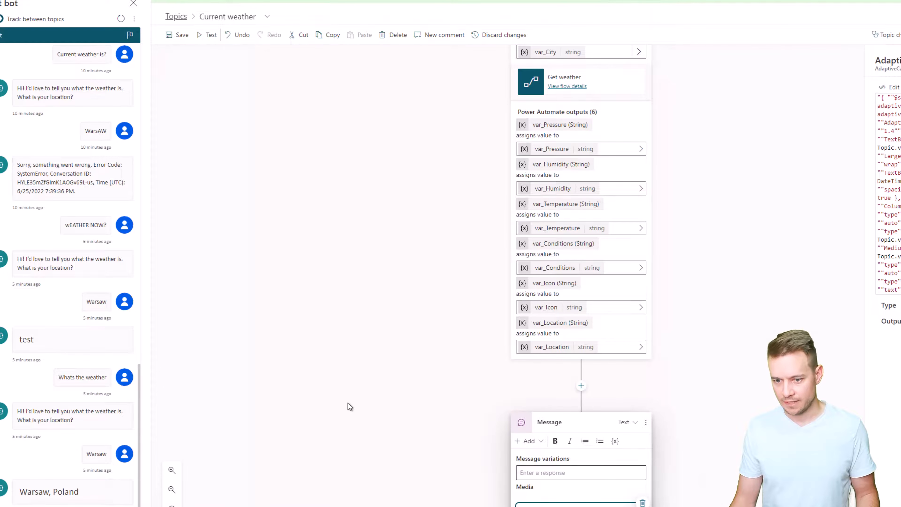
left_click(177, 35)
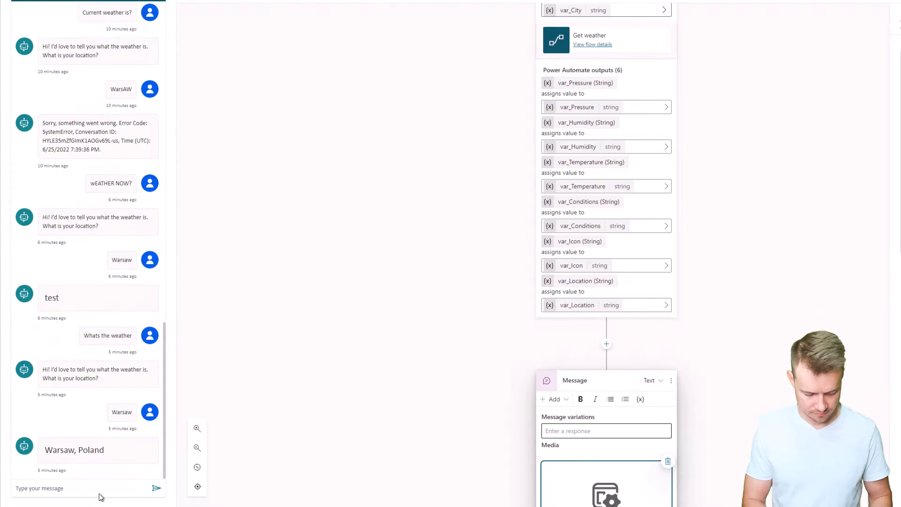
Test the bot by asking "What's the weather now?" and answering the location question with Warsaw.
left_click(50, 492)
type("What")
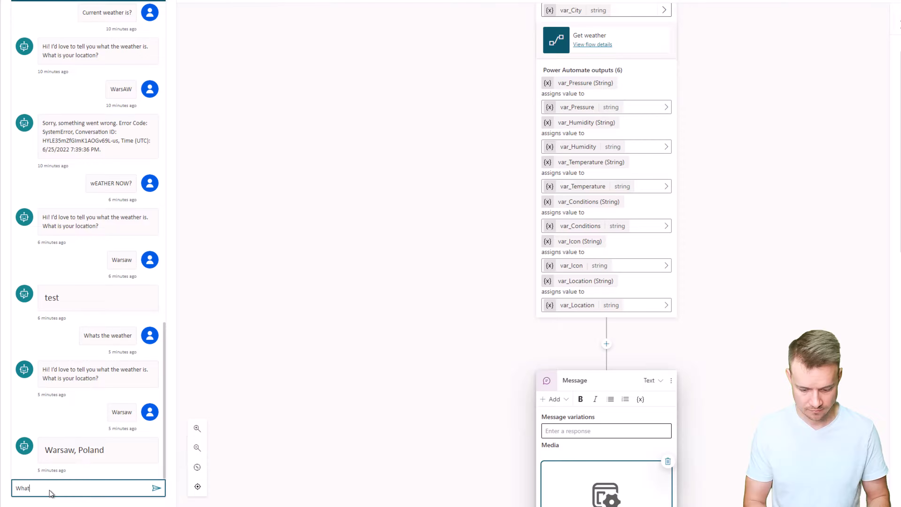
type("'s the weather now?")
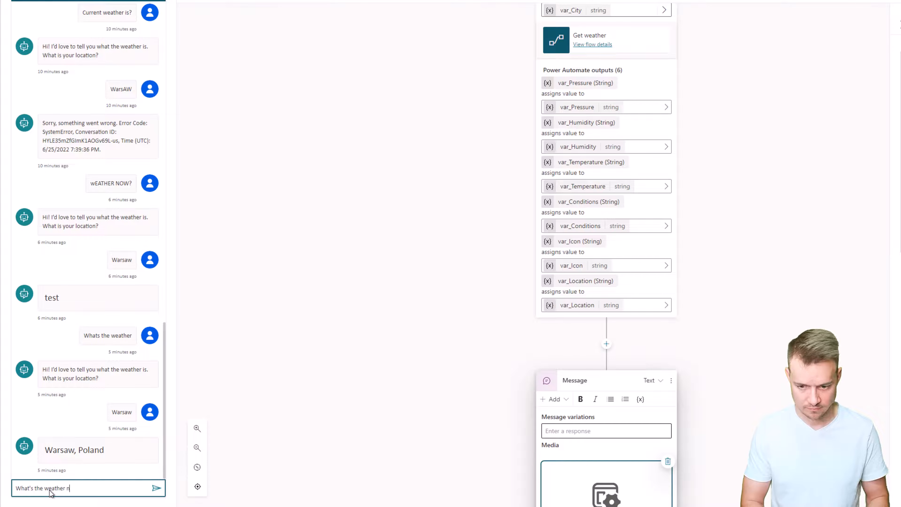
key("Return")
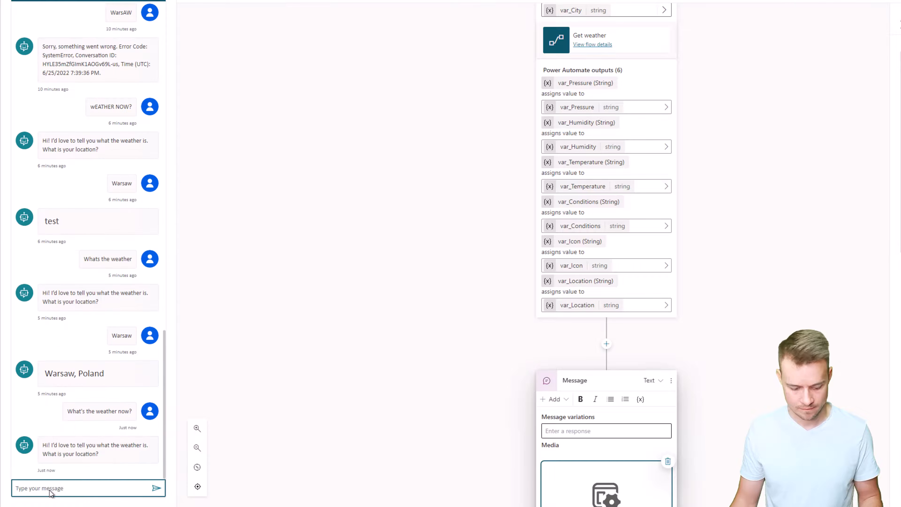
type("Warsaw")
key("Return")
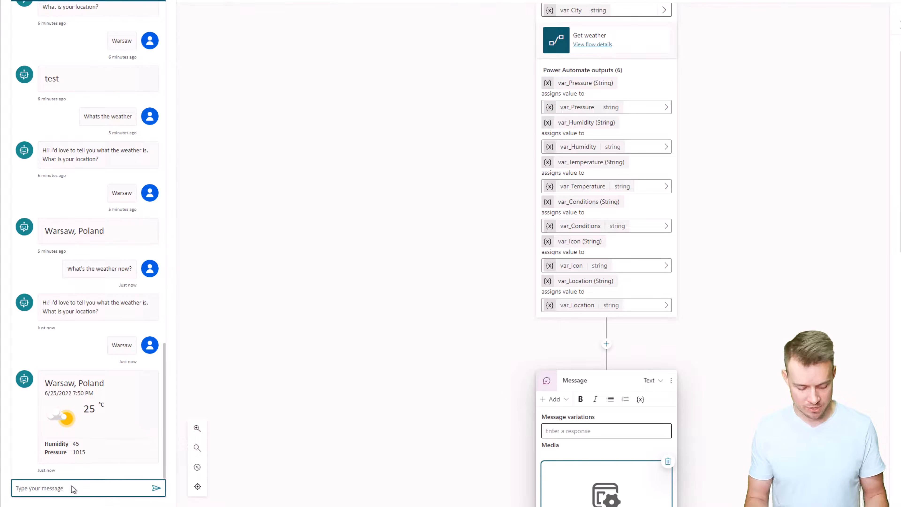
Ask the test bot "What's the weather?" and give the location as "I'm in Orlando!".
type("What's the wea")
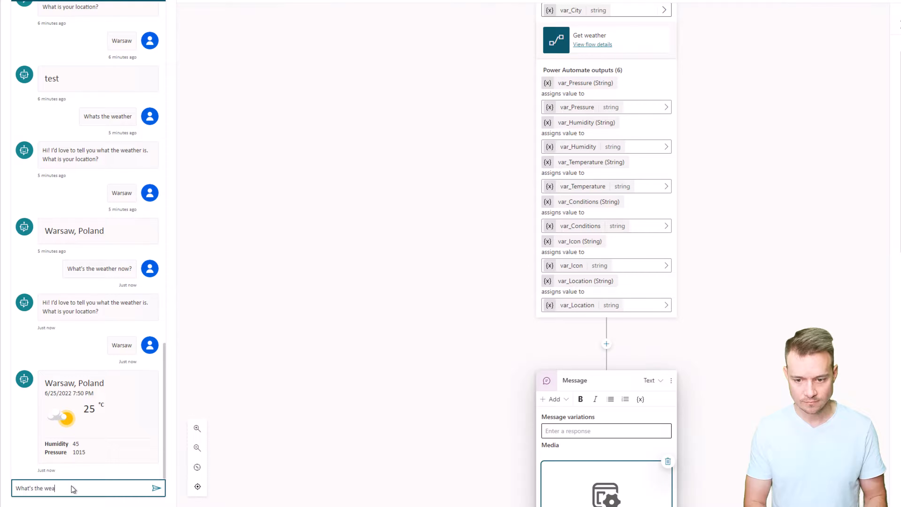
type("ther?")
key("Return")
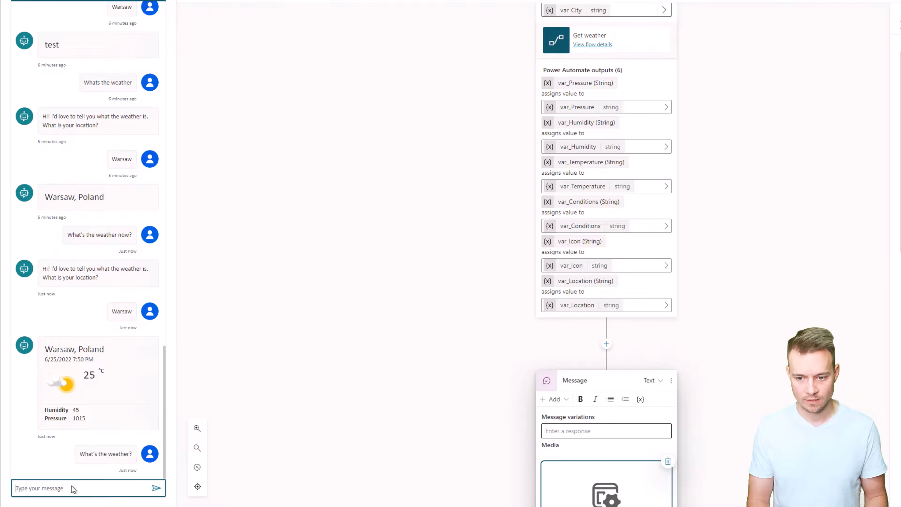
type("I'm in Orlando")
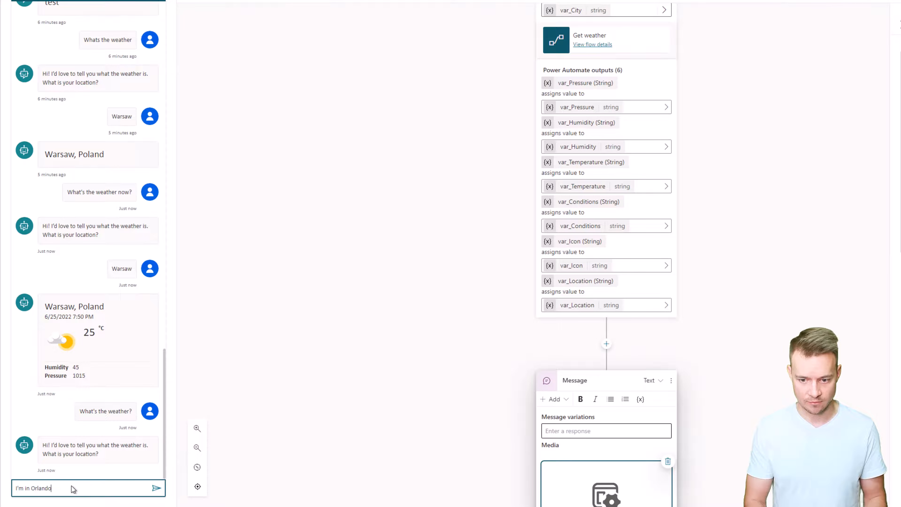
type("!")
key("Return")
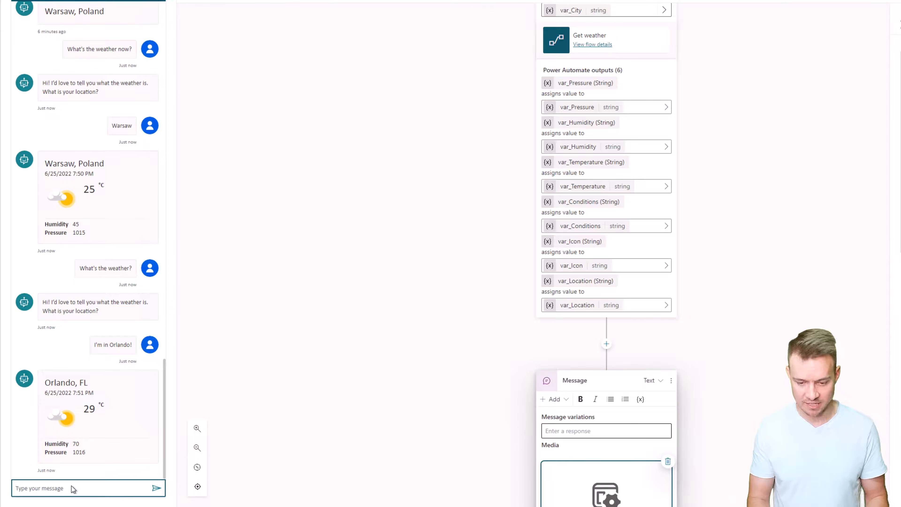
Ask the test bot "What's the weather now?" again and give Berlin as the location.
type("What's the weather now?")
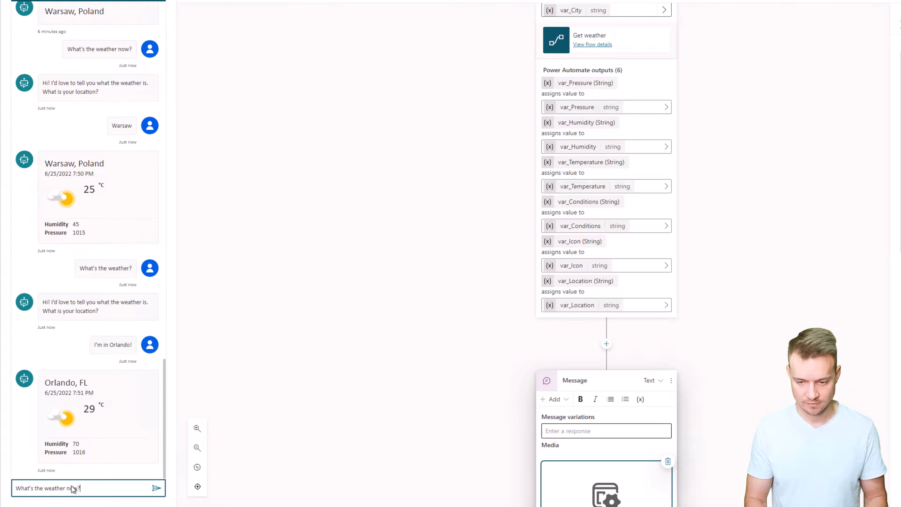
key("Return")
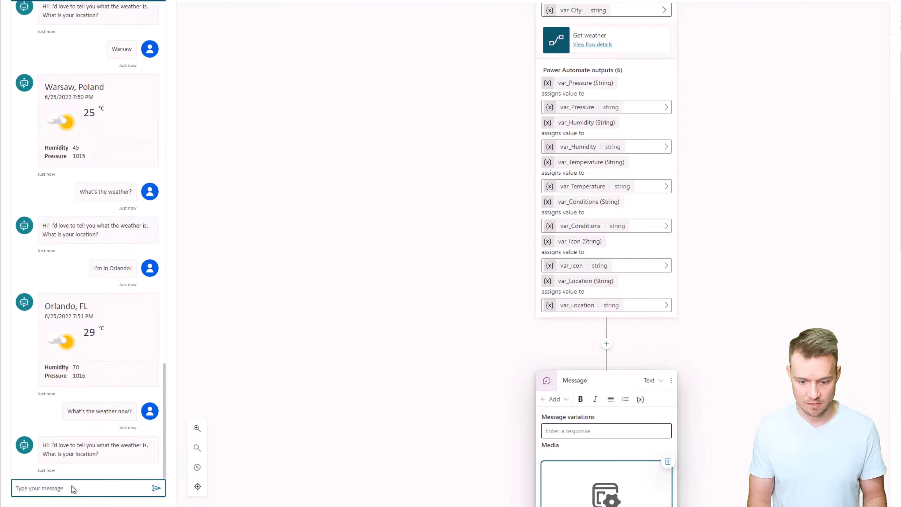
type("Ber")
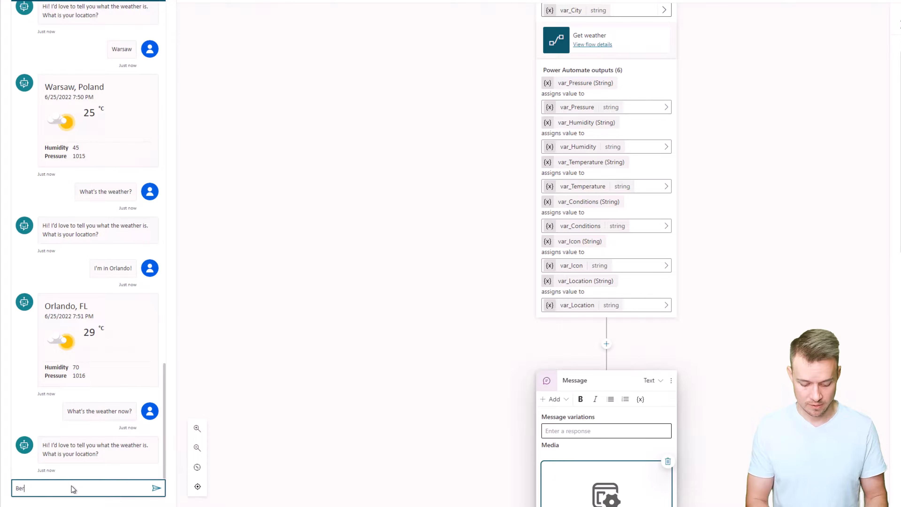
type("lin")
key("Return")
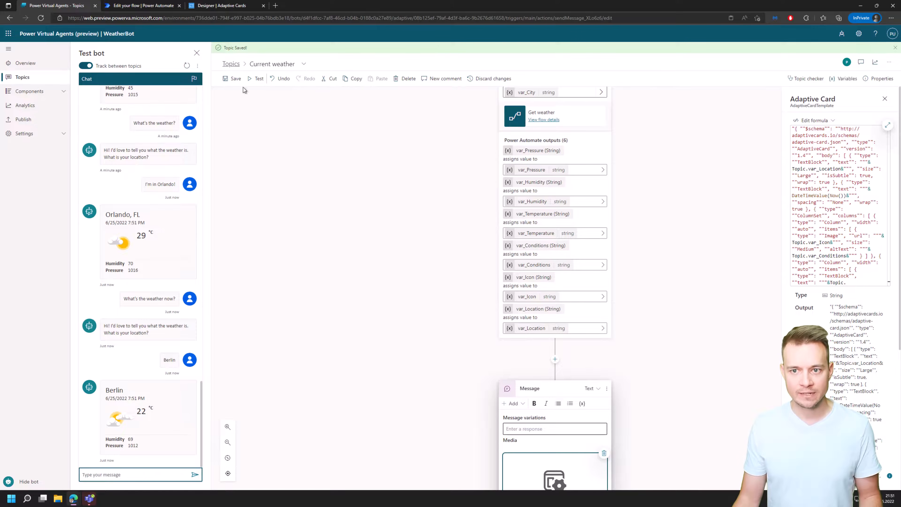
Switch to the Get weather flow in Power Automate and insert a Compose action between Condition and Return value(s) to Power Virtual Agents.
left_click(140, 6)
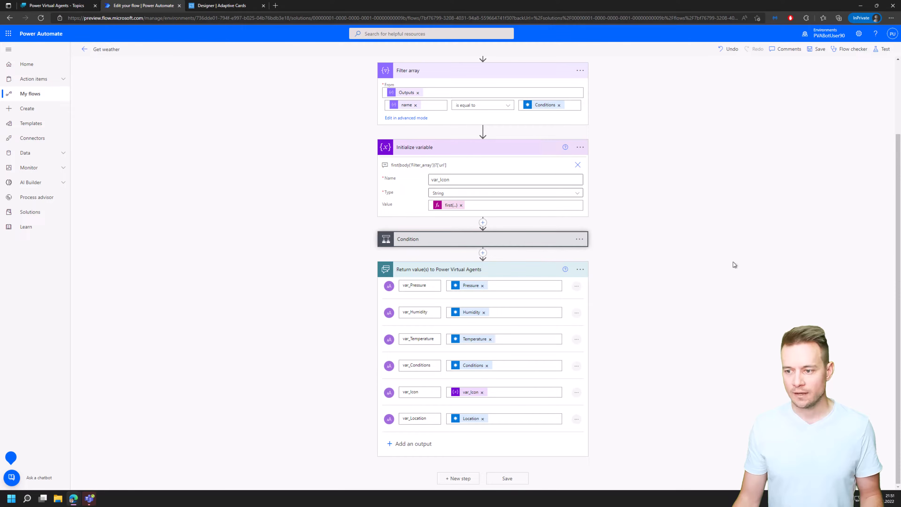
left_click(483, 253)
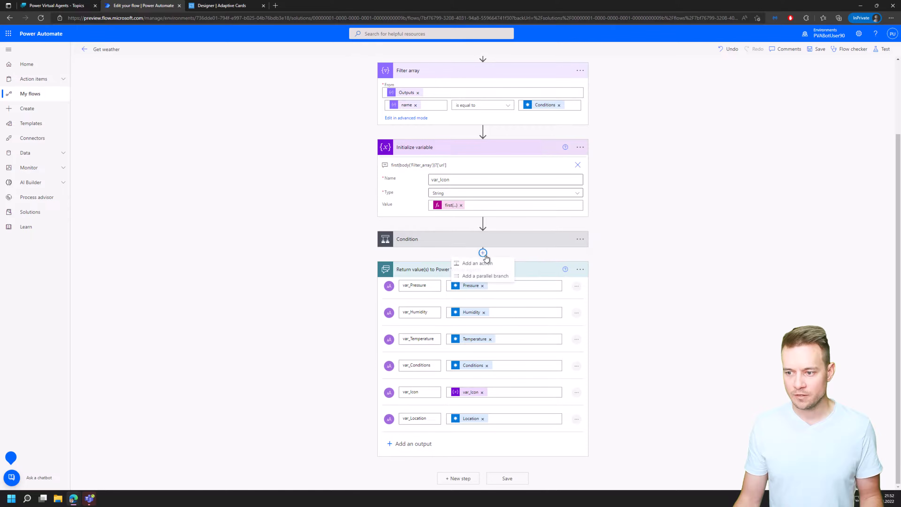
left_click(483, 267)
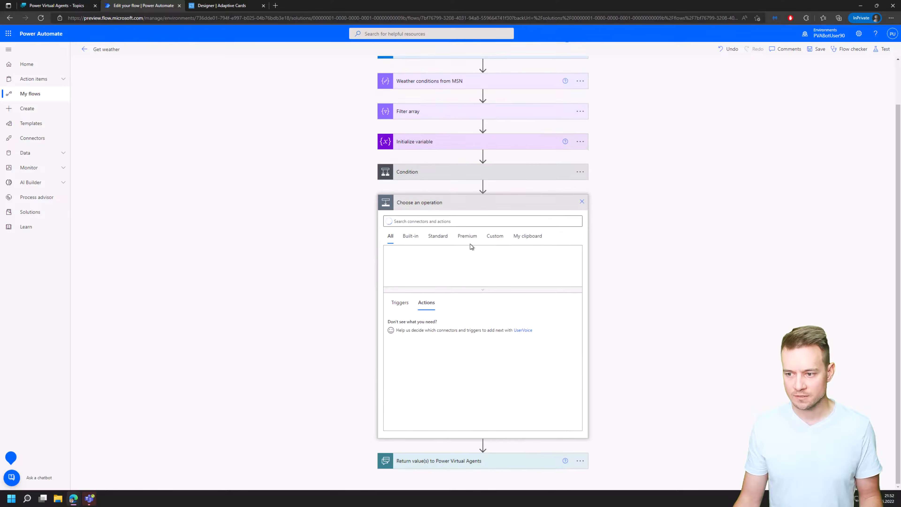
type("compos")
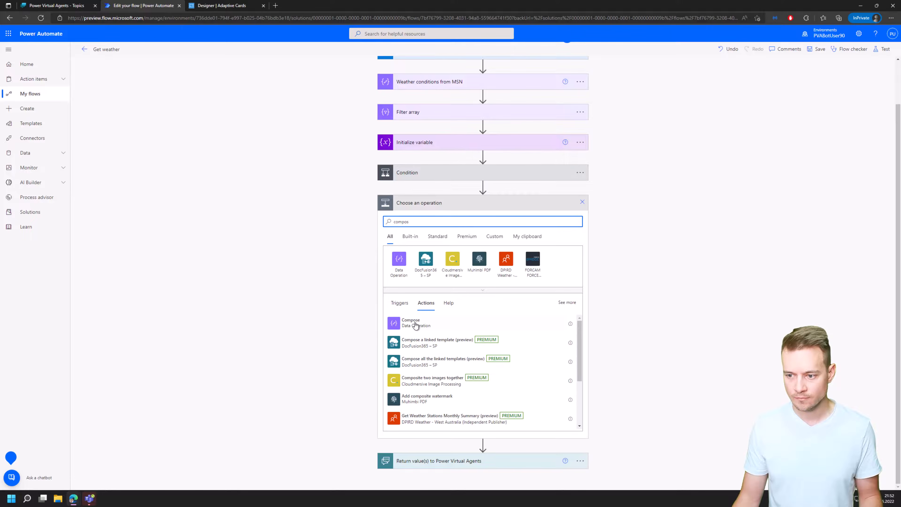
left_click(416, 322)
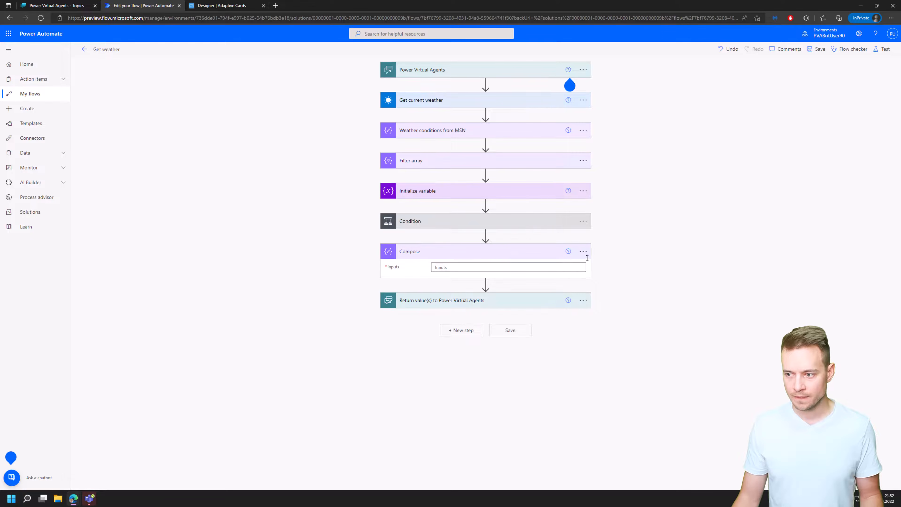
Rename the new Compose action as Build AC.
left_click(583, 252)
left_click(605, 276)
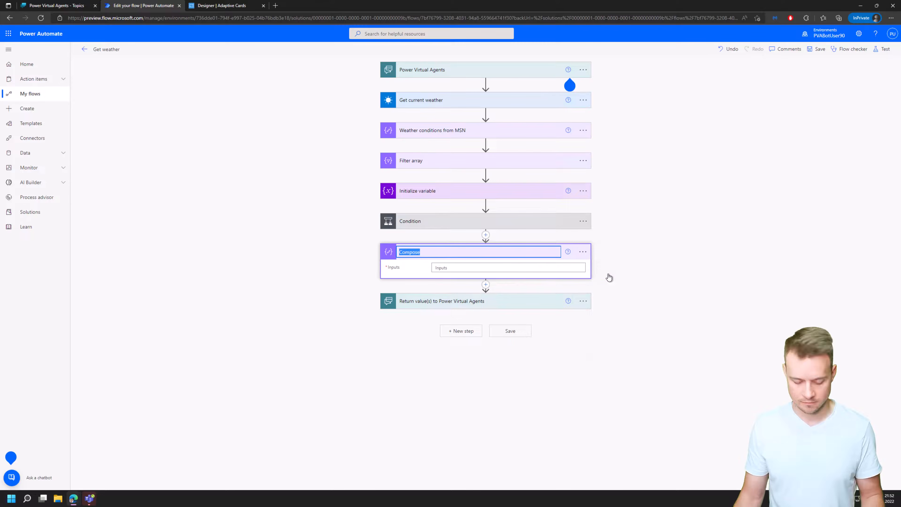
type("Build AC")
key("Return")
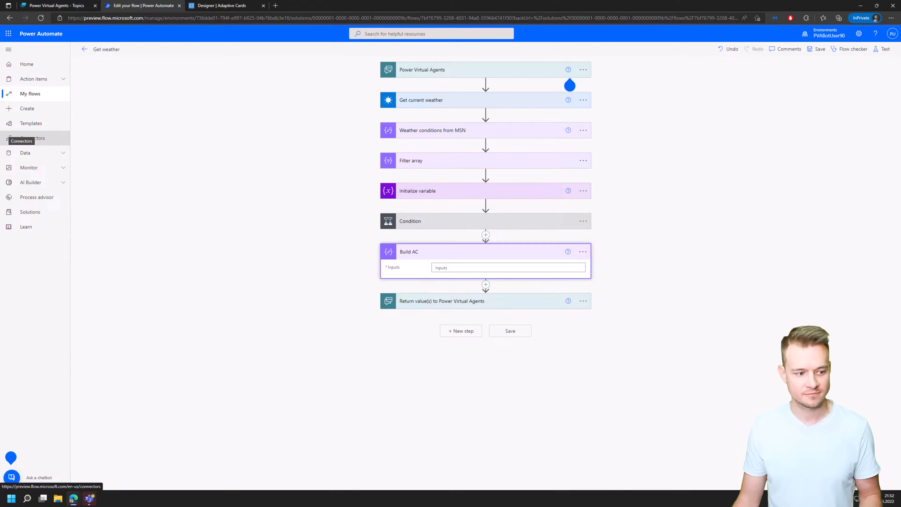
Paste the copied adaptive card JSON, including its dynamic weather values, into the Inputs of the Build AC action and look through it.
left_click(450, 268)
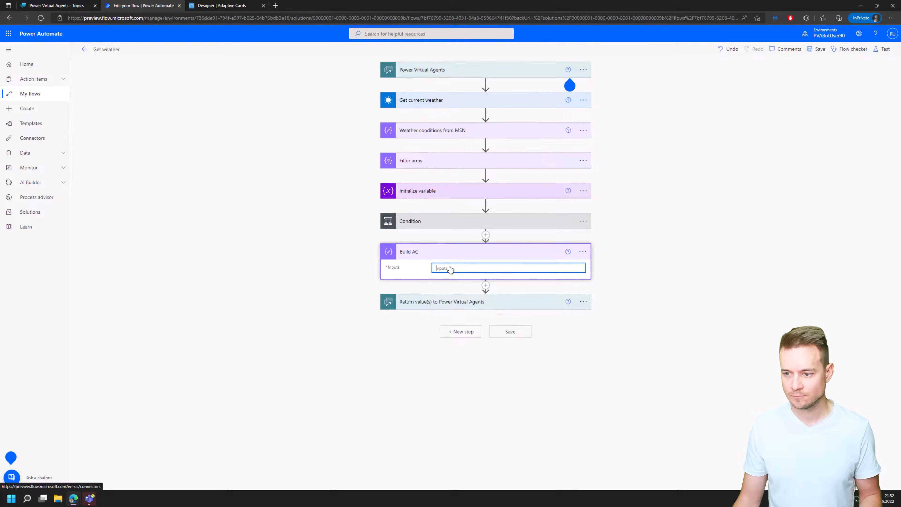
key("ctrl+v")
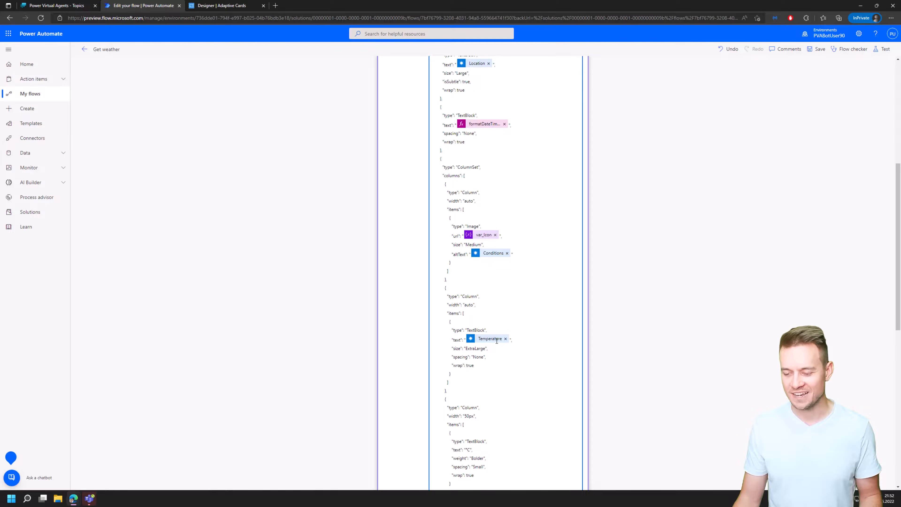
scroll(497, 342, "down", 2)
scroll(497, 341, "up", 8)
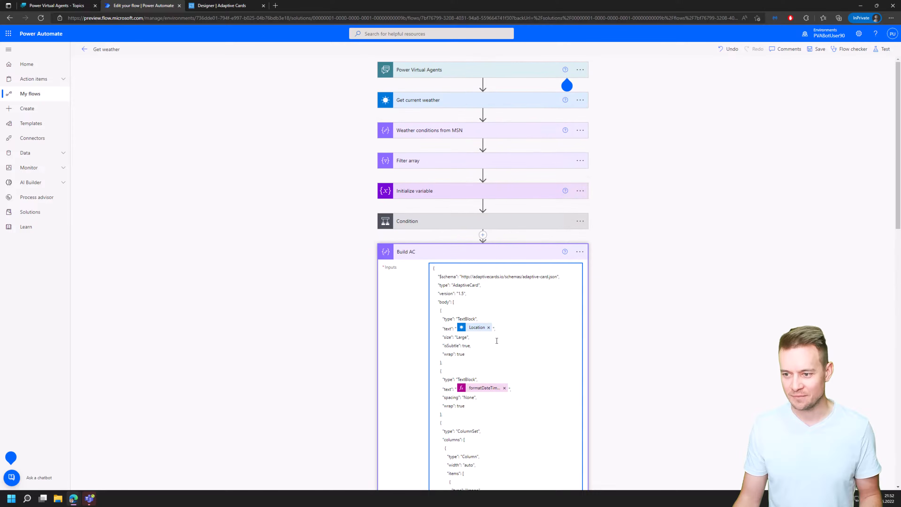
Set the adaptive card version in the Build AC JSON to 1.4 and collapse the action.
left_click(514, 256)
left_click(515, 256)
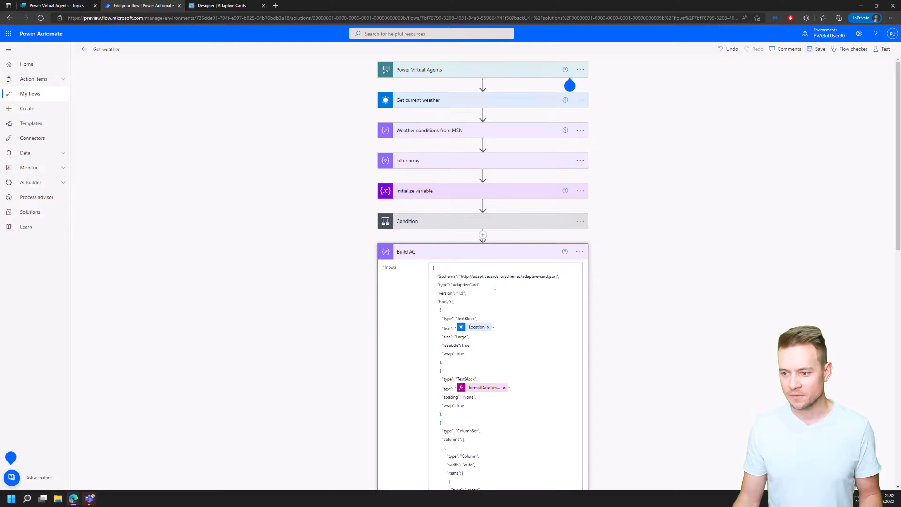
key("Delete")
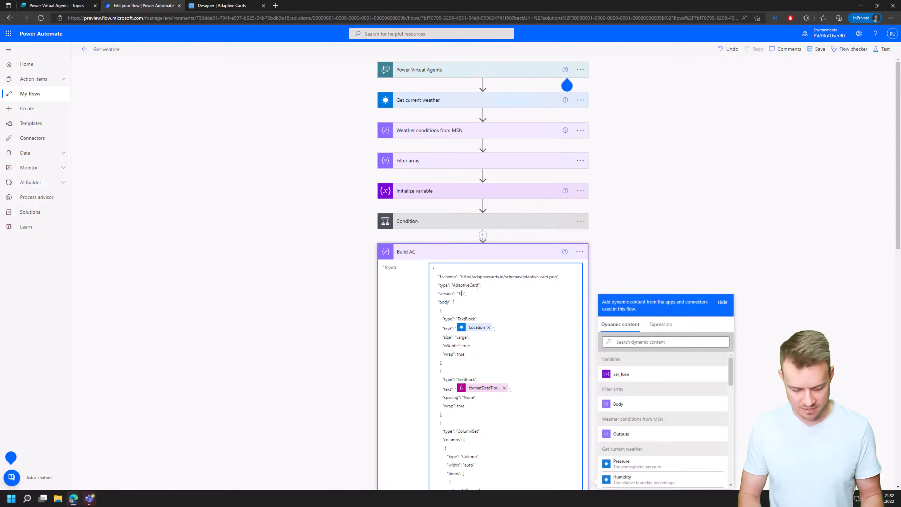
type("4")
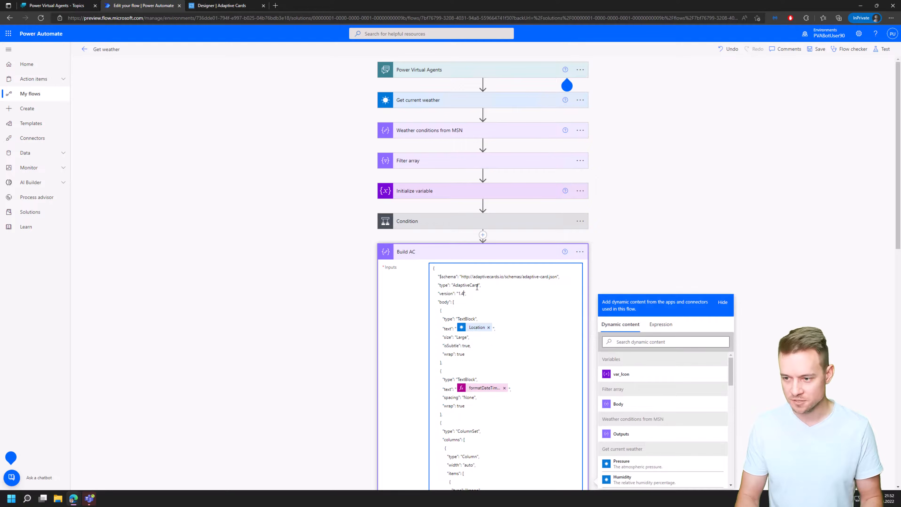
left_click(500, 260)
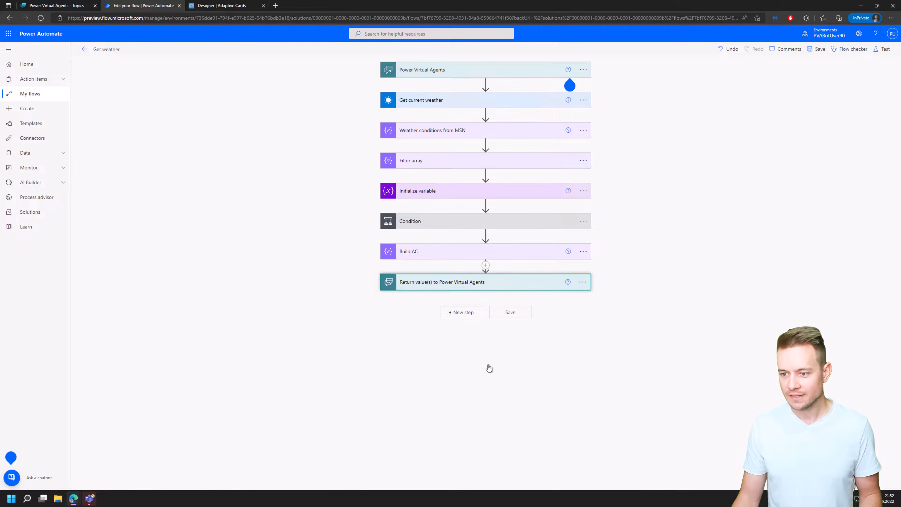
Add a text output var_AdaptiveCard with the Build AC Outputs to Return value(s) to Power Virtual Agents and save the flow.
left_click(421, 455)
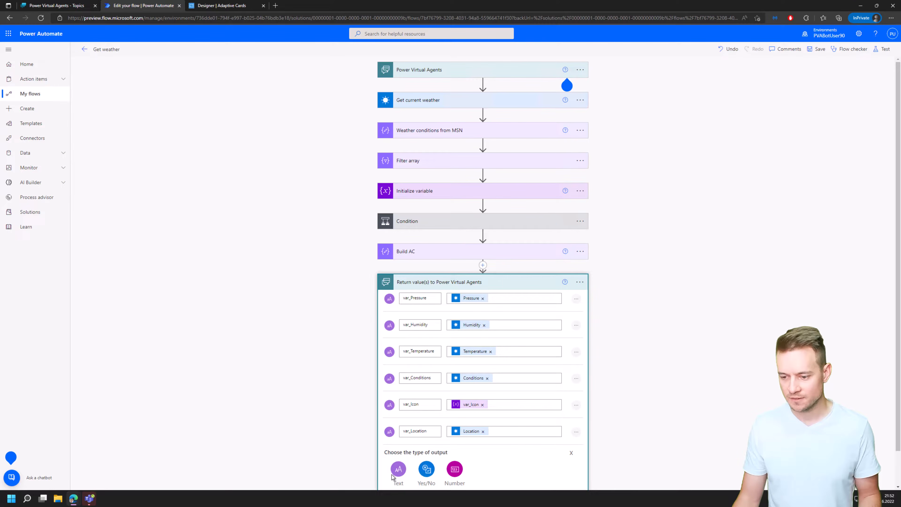
left_click(400, 470)
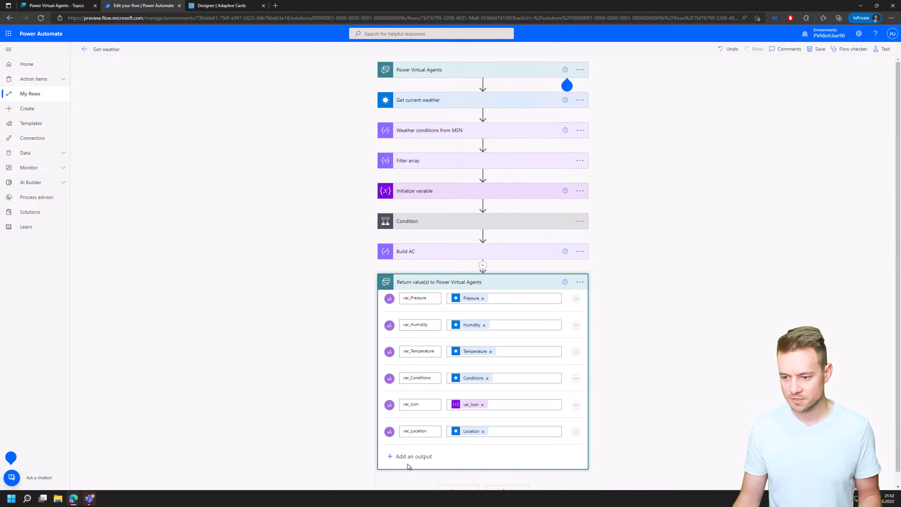
type("var_")
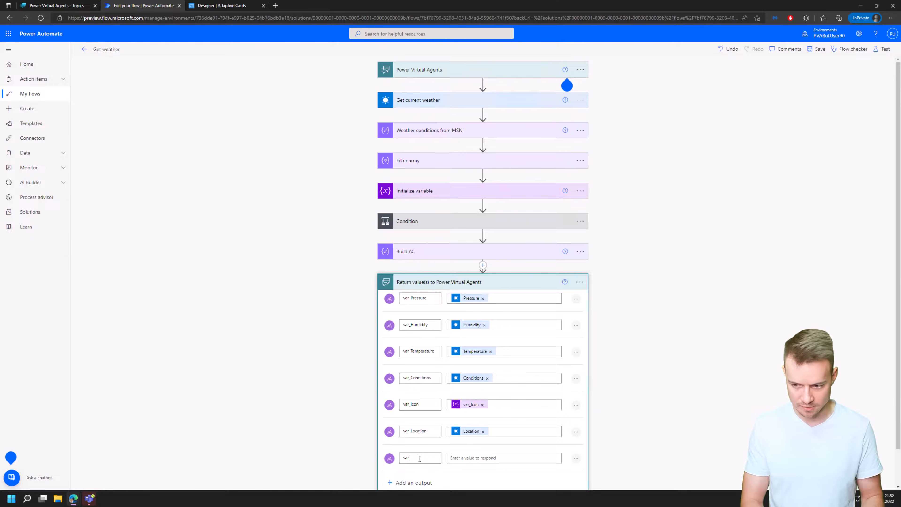
type("A")
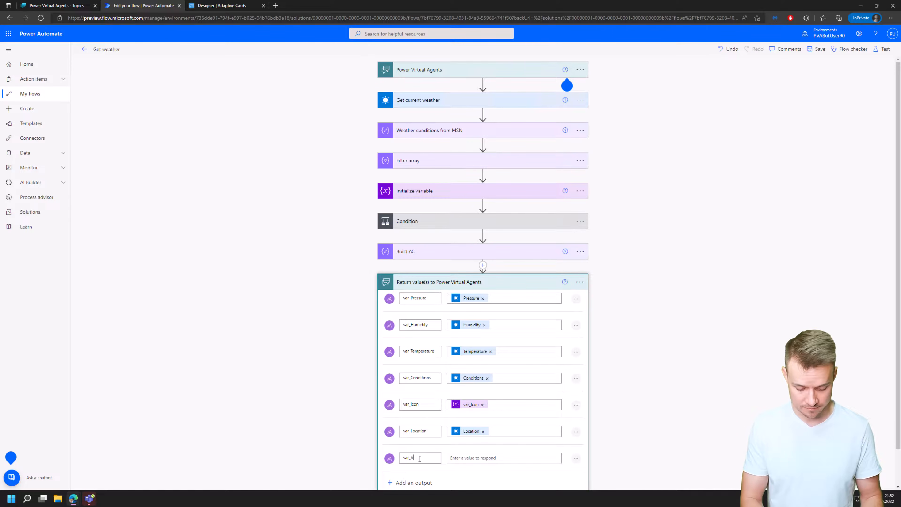
type("daptiveCard")
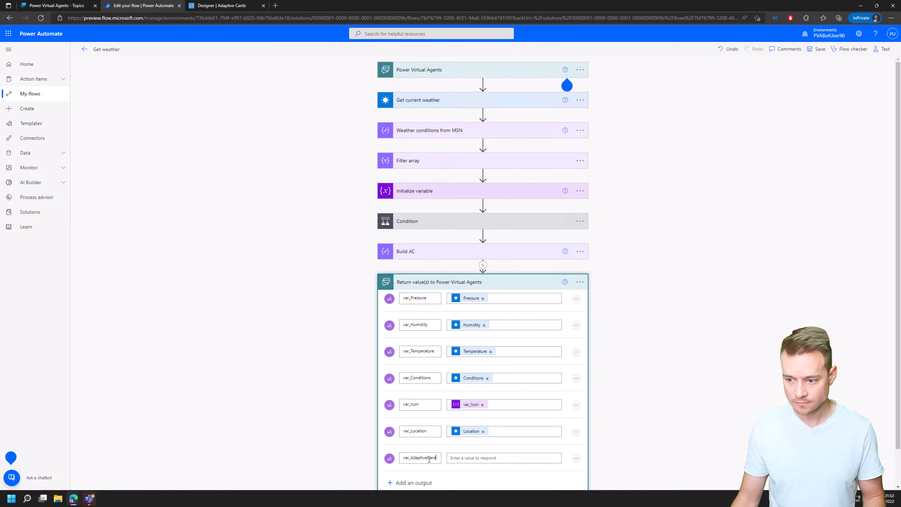
key("Tab")
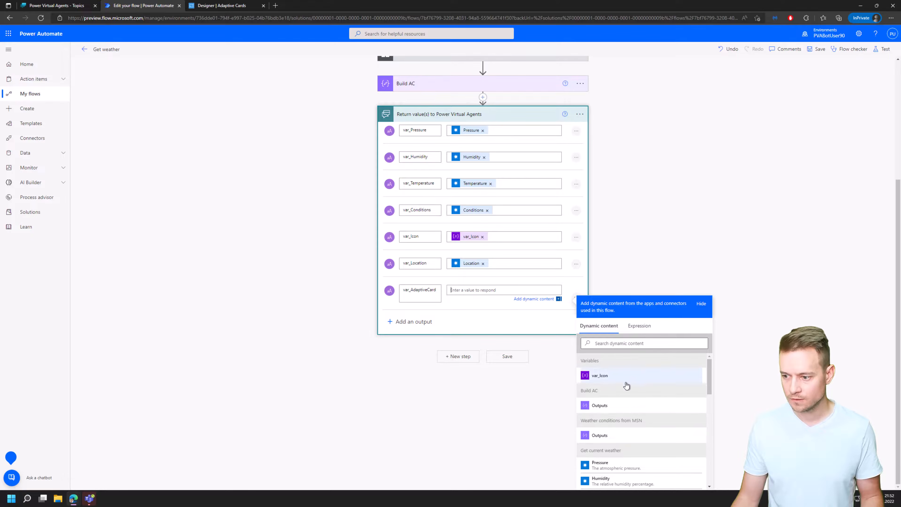
left_click(814, 53)
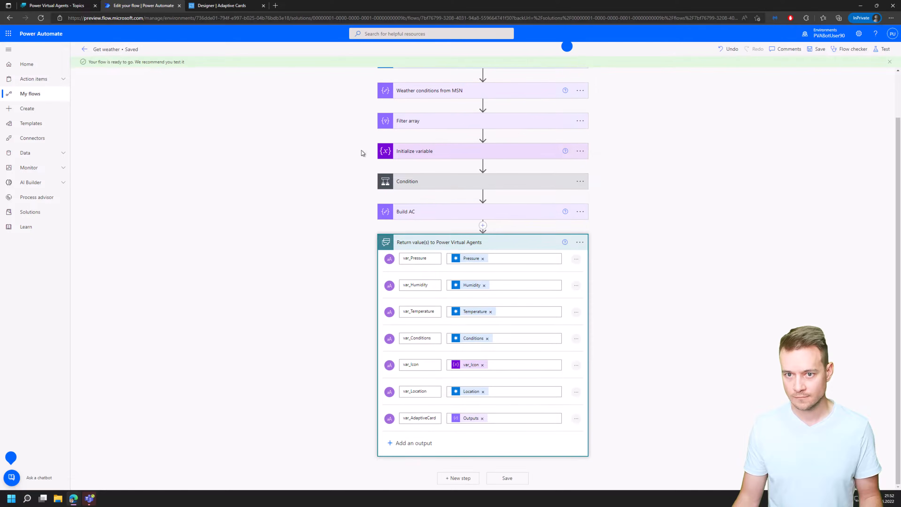
Switch to the Current weather topic in Power Virtual Agents, refresh the Get weather action and map its var_City input to the var_City variable.
left_click(66, 8)
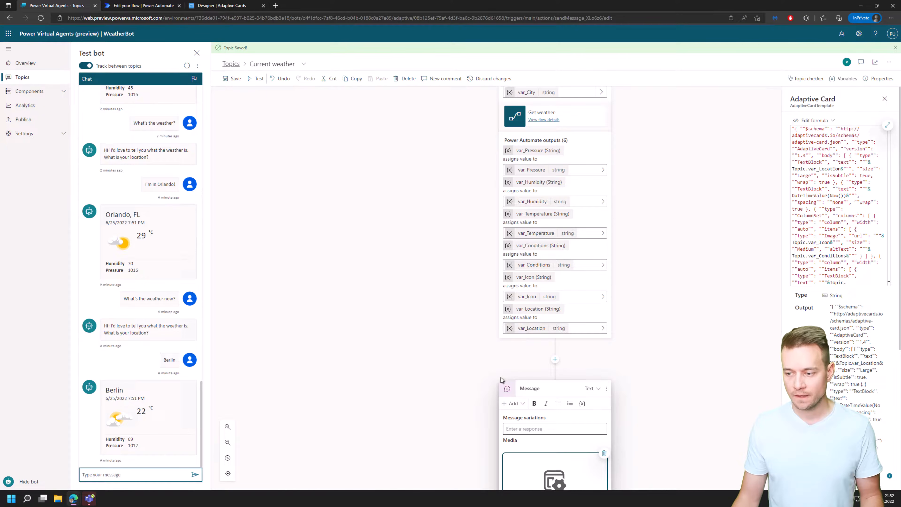
scroll(639, 304, "up", 3)
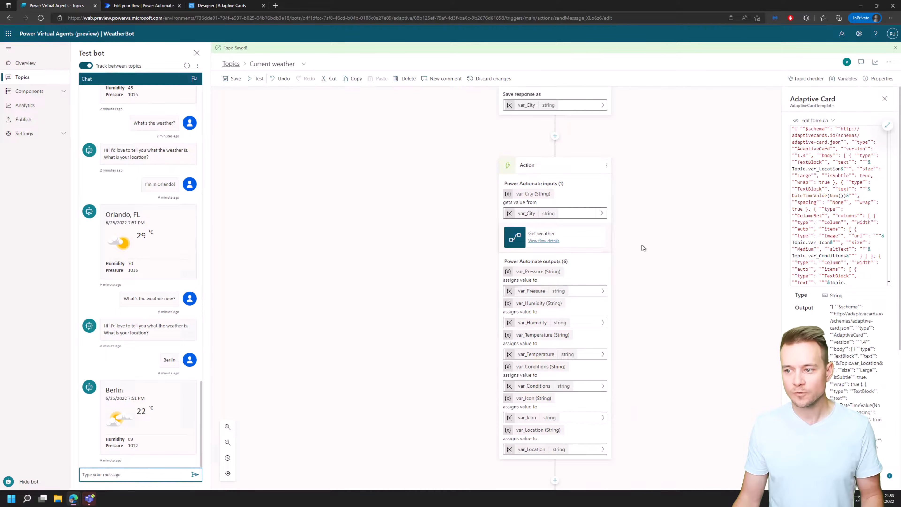
left_click(606, 166)
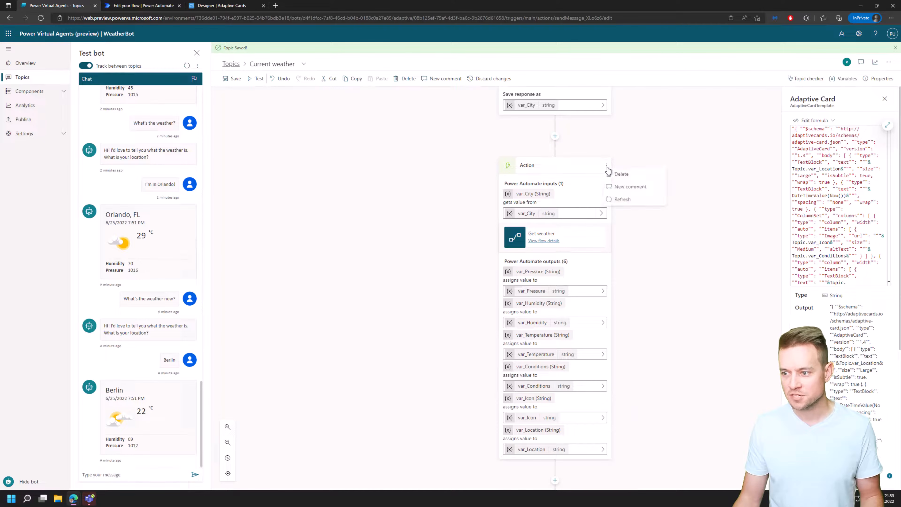
left_click(628, 201)
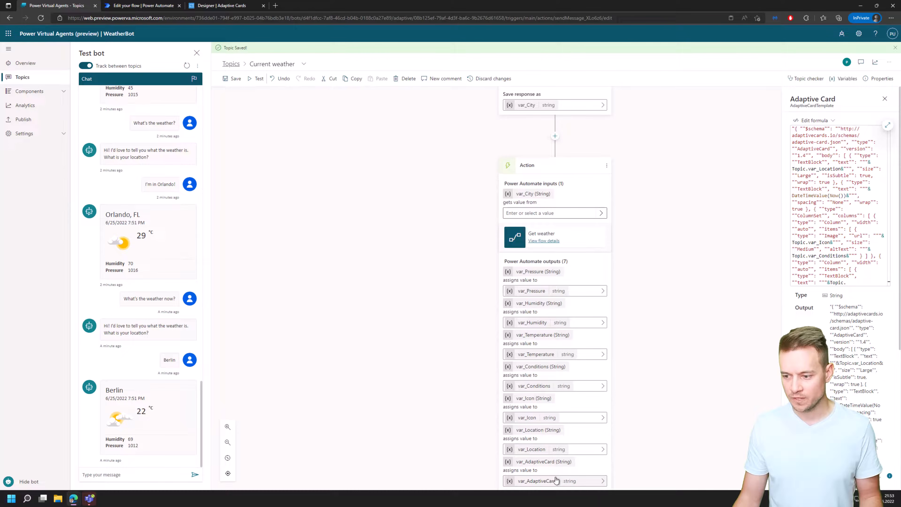
left_click(598, 214)
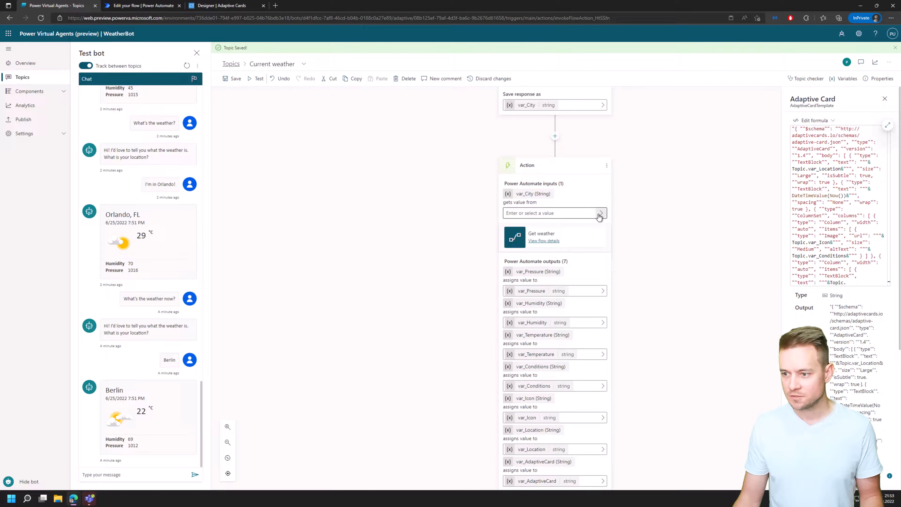
left_click(600, 214)
left_click(647, 181)
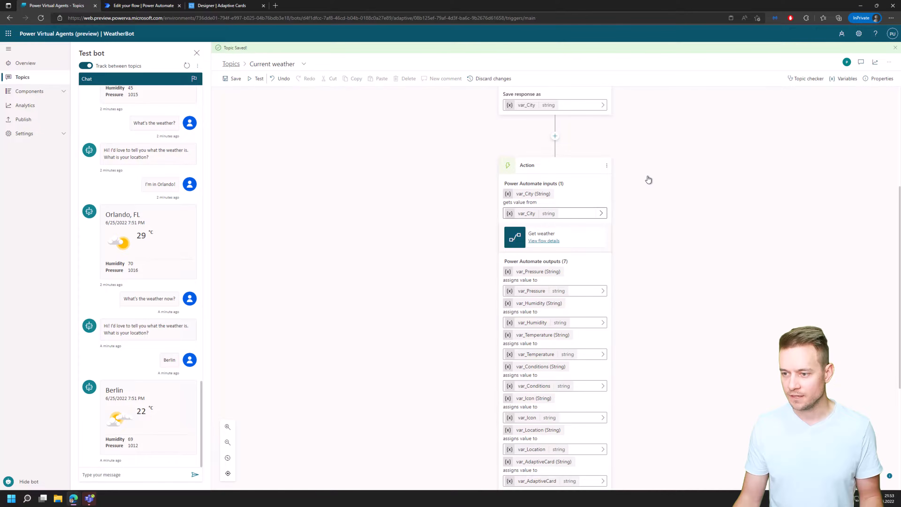
Replace the message's adaptive card formula with Topic.var_AdaptiveCard and save the topic.
scroll(654, 290, "down", 5)
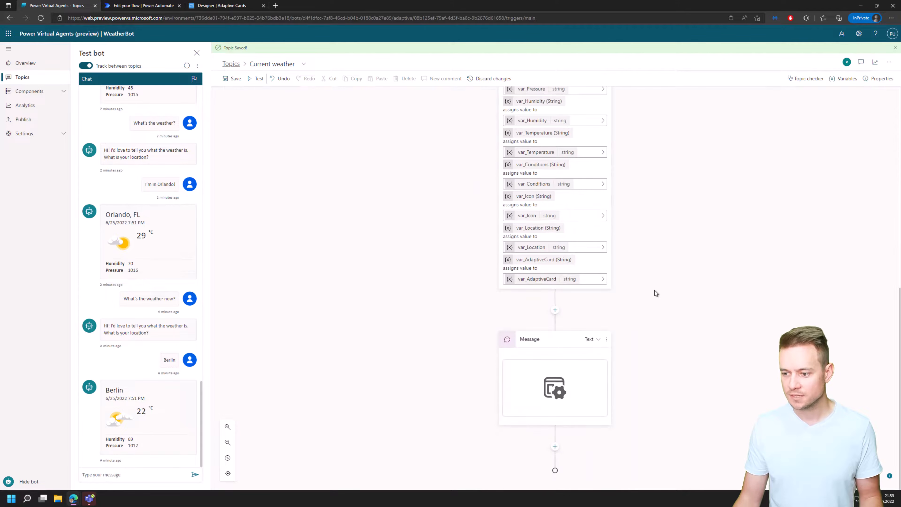
left_click(563, 377)
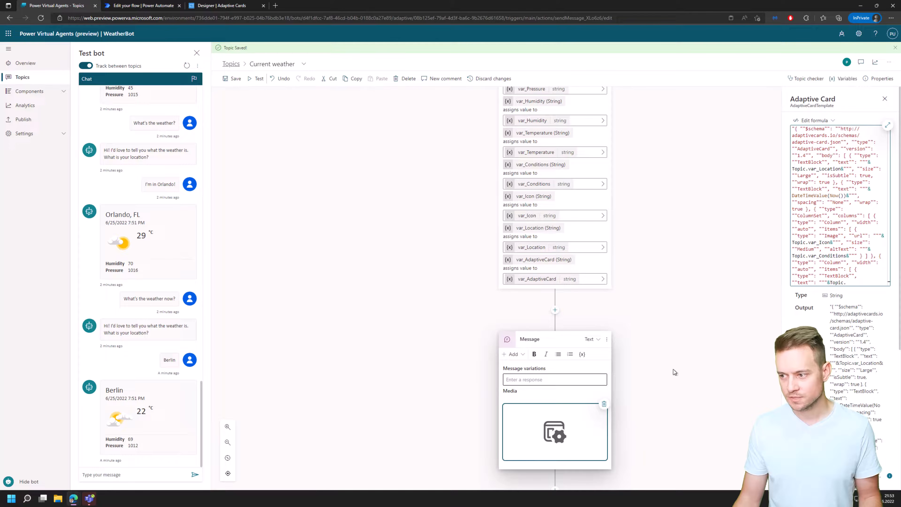
left_click(815, 121)
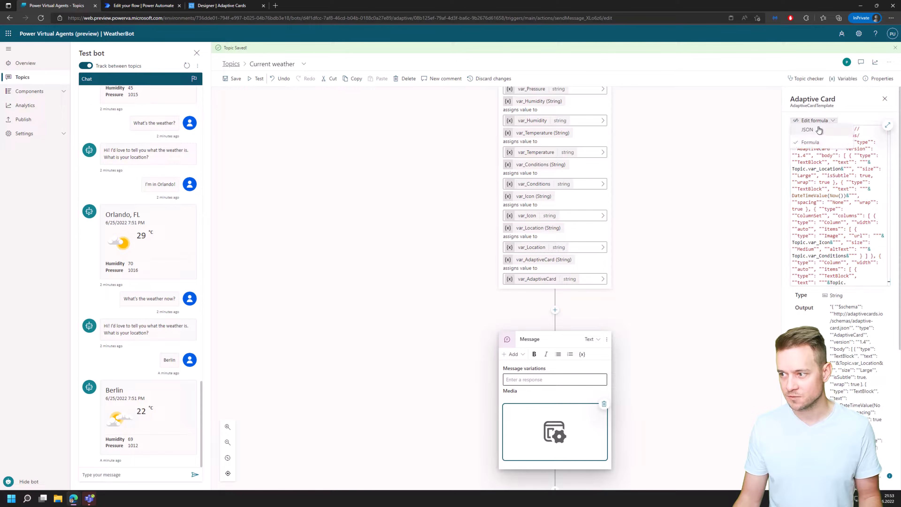
left_click(887, 127)
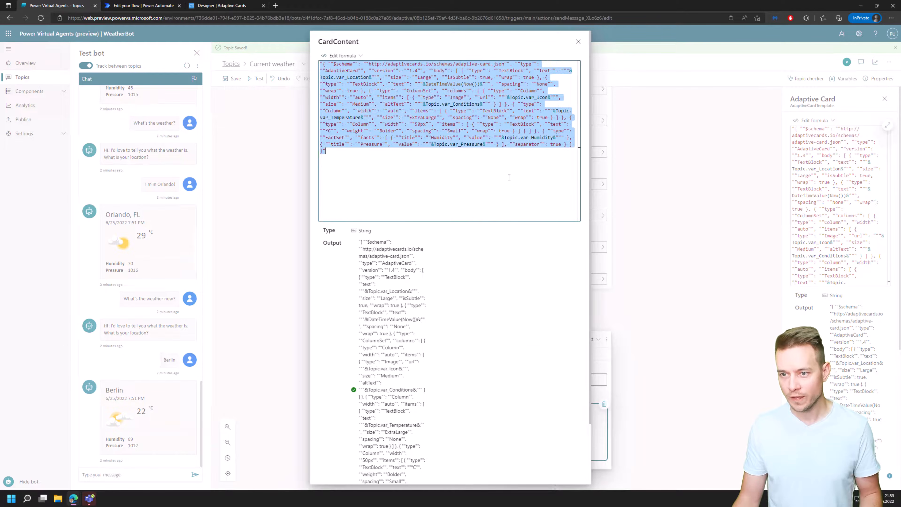
key("ctrl+a")
key("Delete")
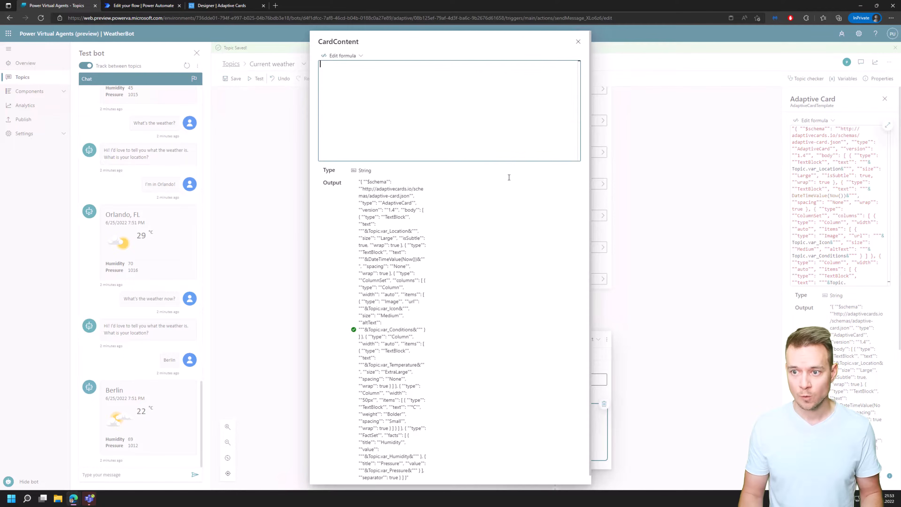
type("Top")
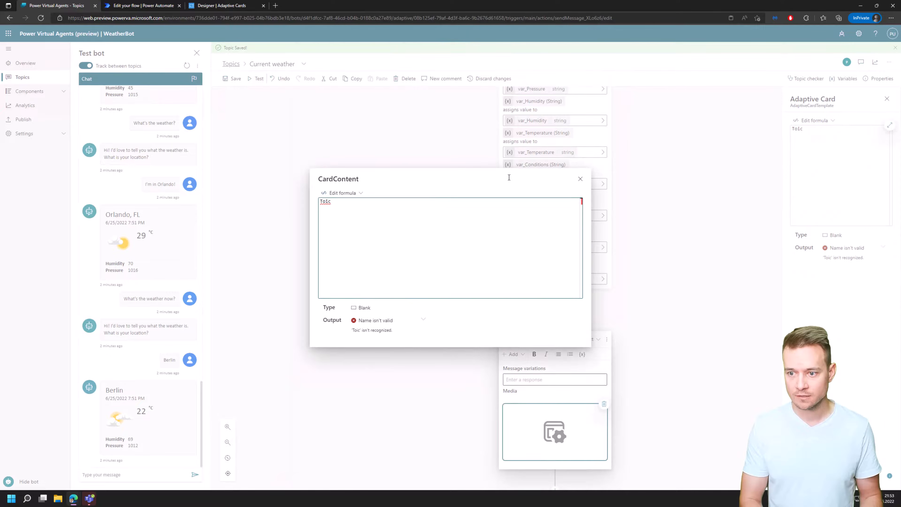
type("ic.")
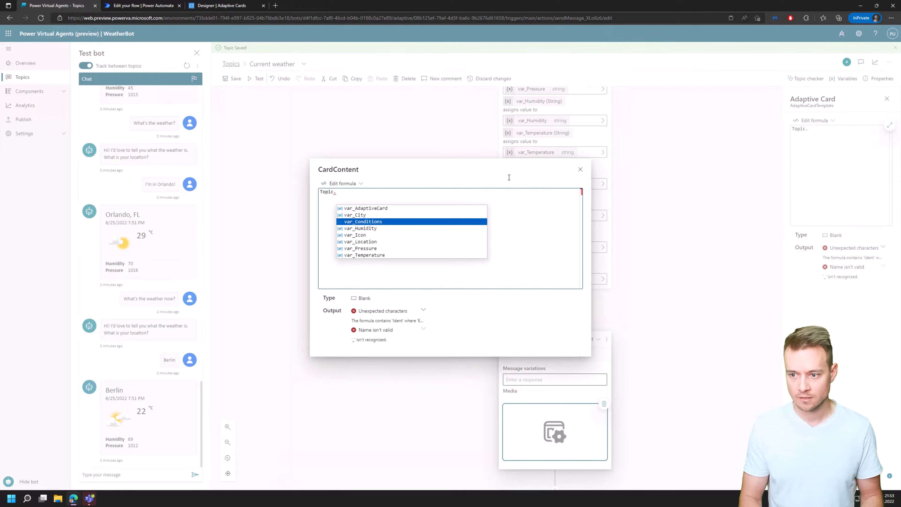
key("Up")
key("Up")
key("Return")
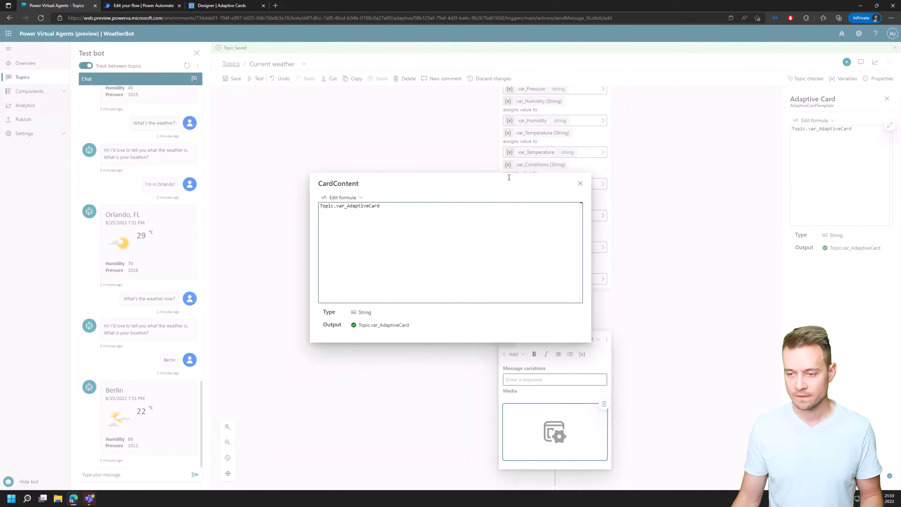
left_click(579, 184)
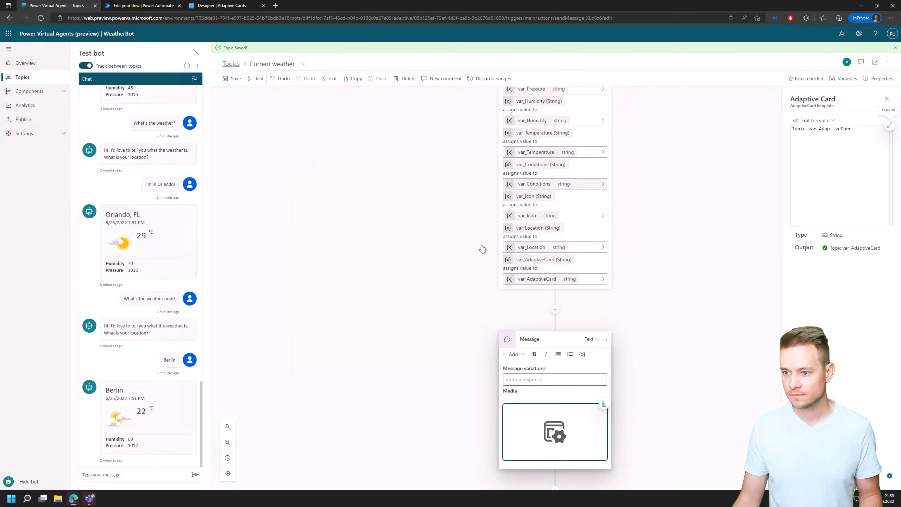
left_click(229, 81)
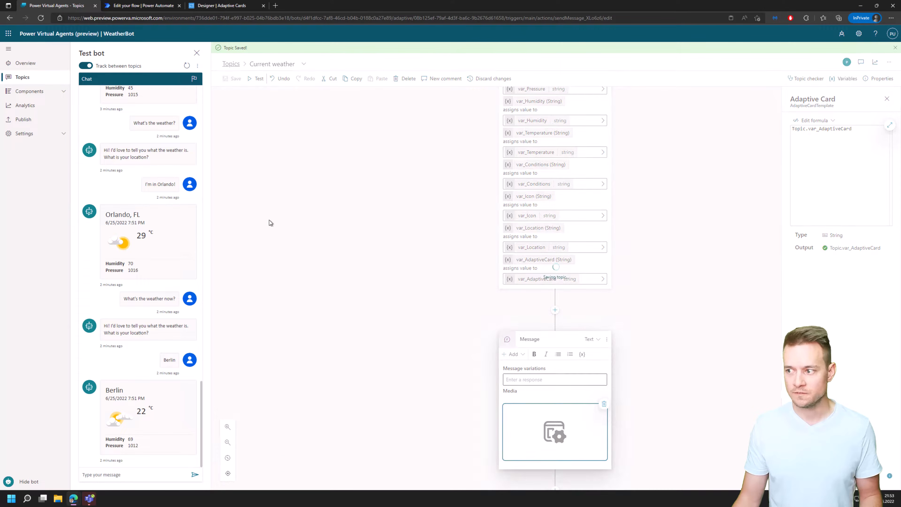
Ask the test bot "What's the weather now?" and answer its location question with "Toronto maybe?".
left_click(143, 475)
type("What")
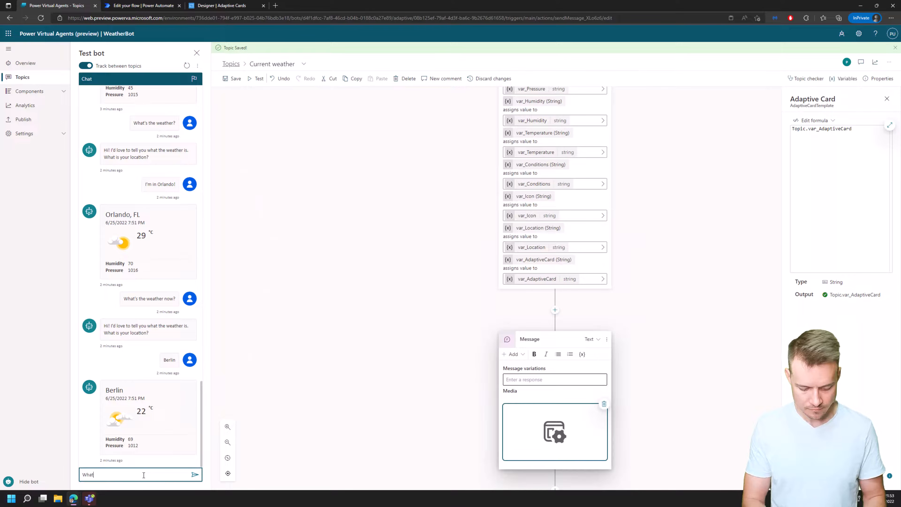
type("'s the weather now?")
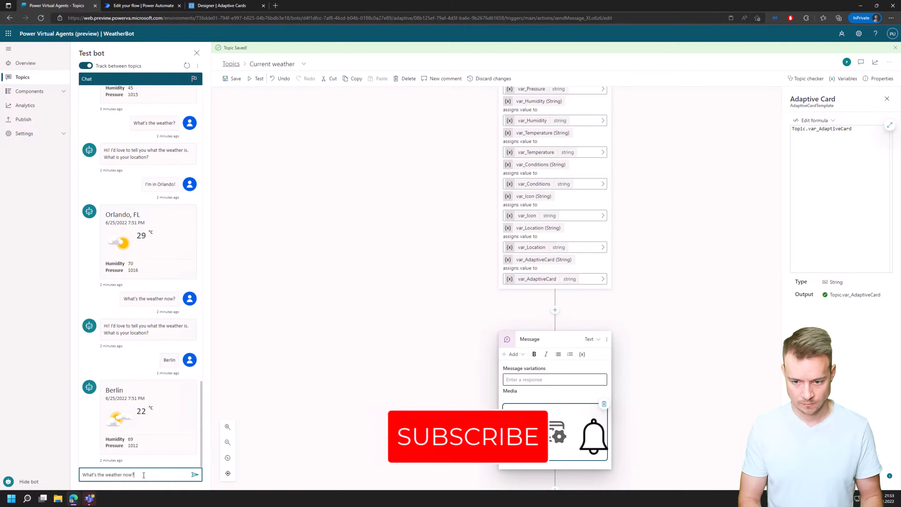
key("Return")
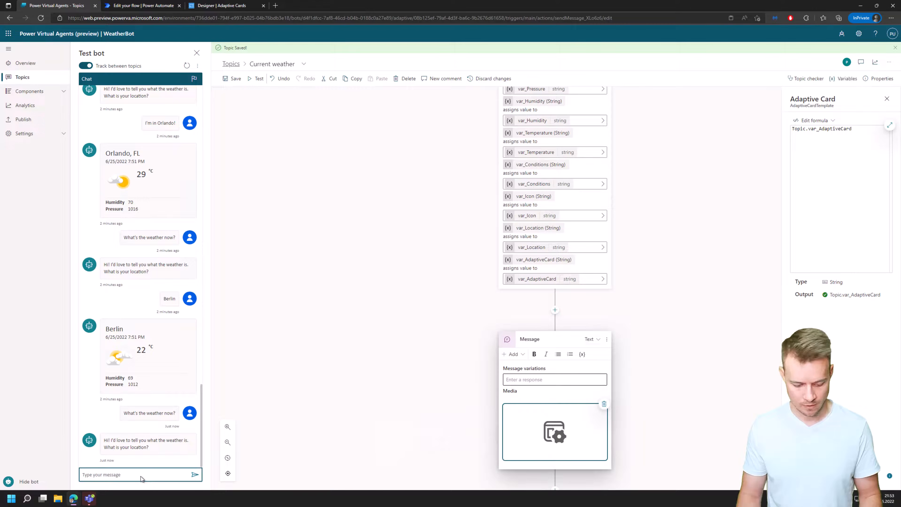
type("Toronto")
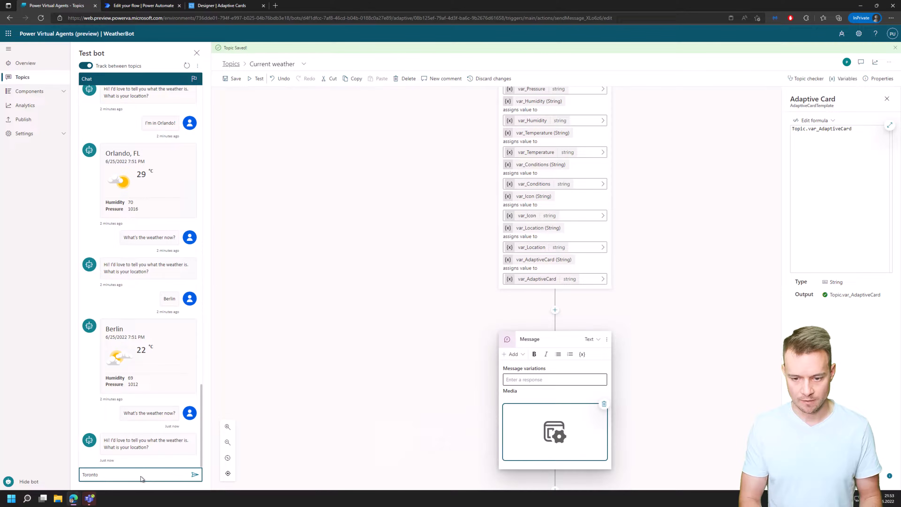
type(" maybe")
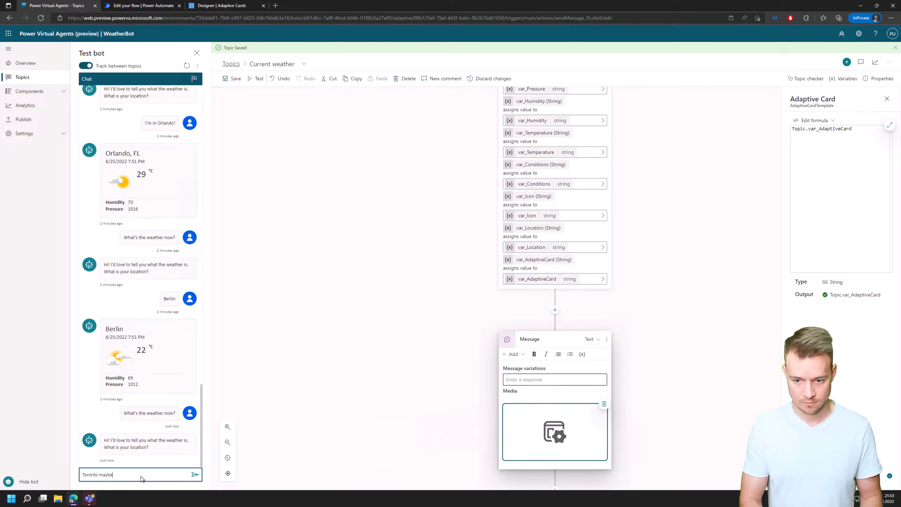
type("?")
key("Return")
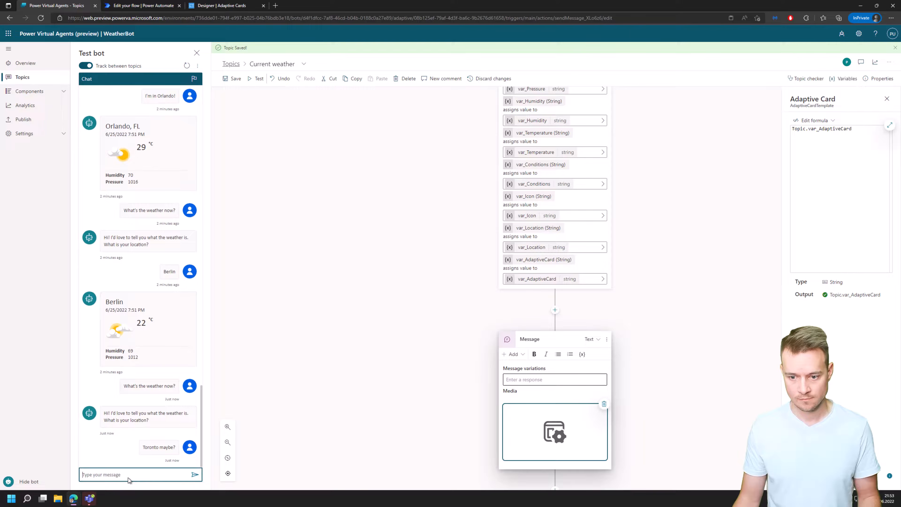
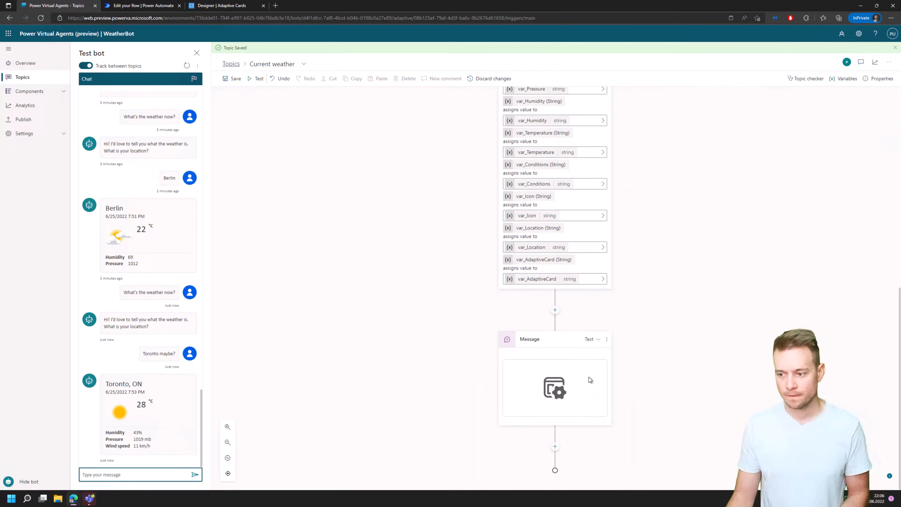
Restart the test conversation and add a question with an adaptive card after the weather card message.
left_click(186, 66)
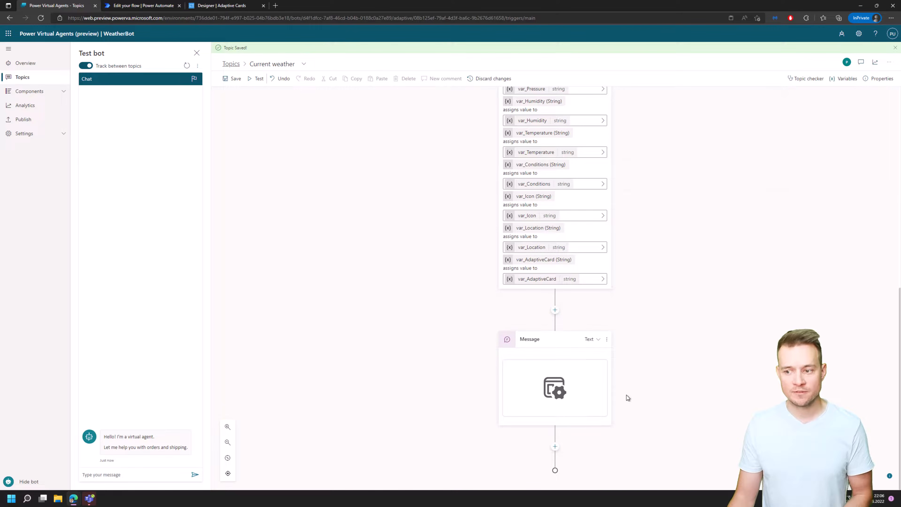
left_click(555, 447)
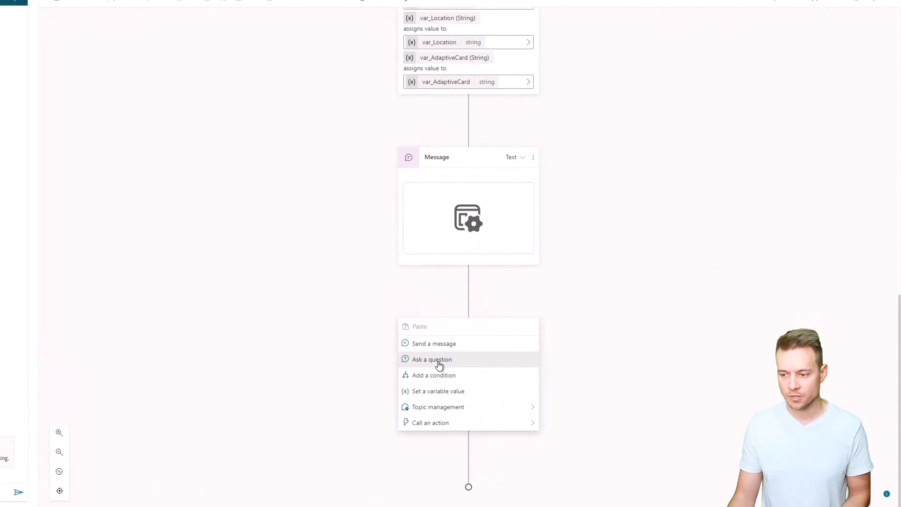
left_click(439, 365)
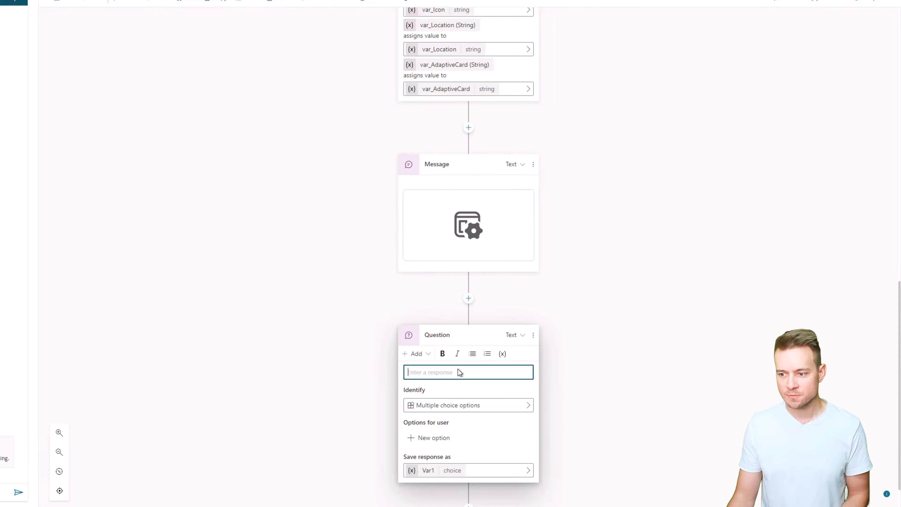
left_click(423, 358)
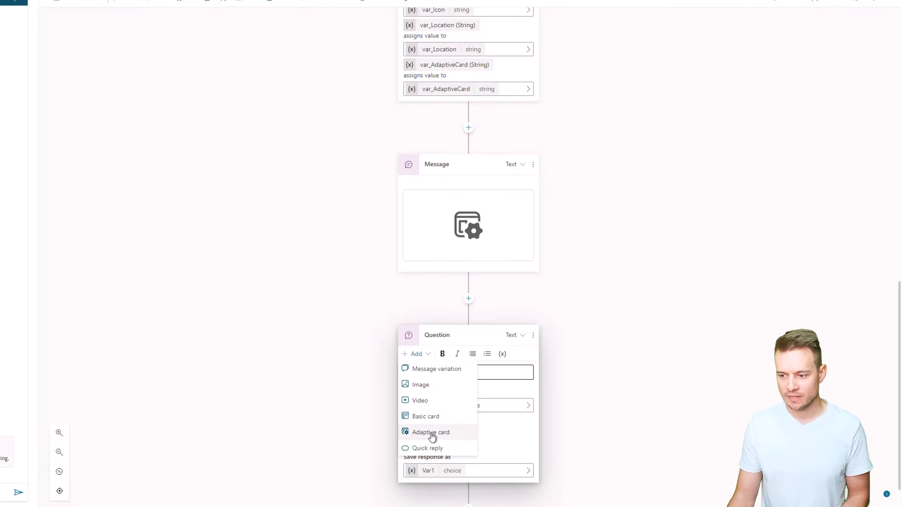
left_click(474, 433)
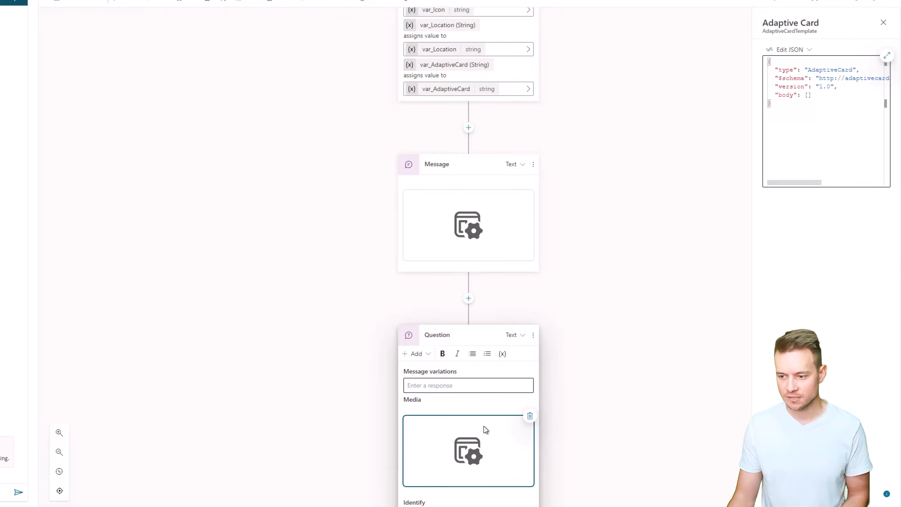
Set the new question to identify the User's entire response.
scroll(387, 403, "down", 5)
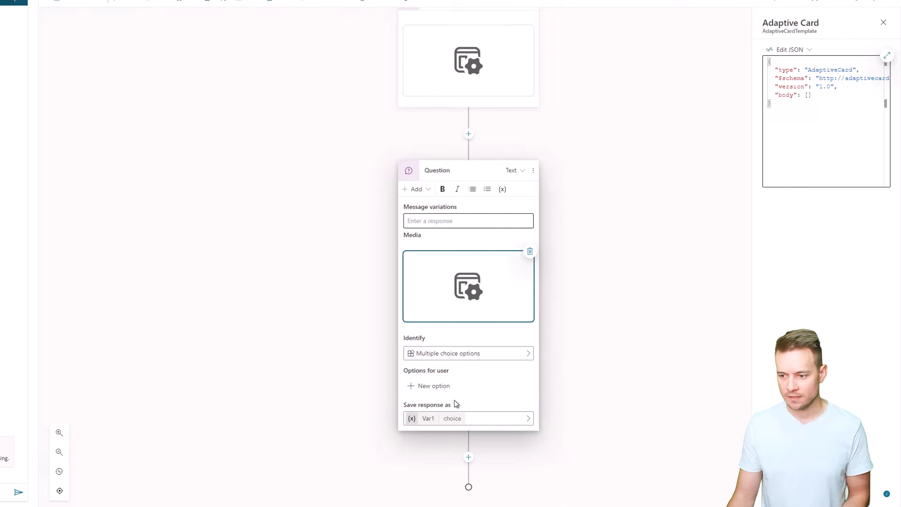
left_click(486, 357)
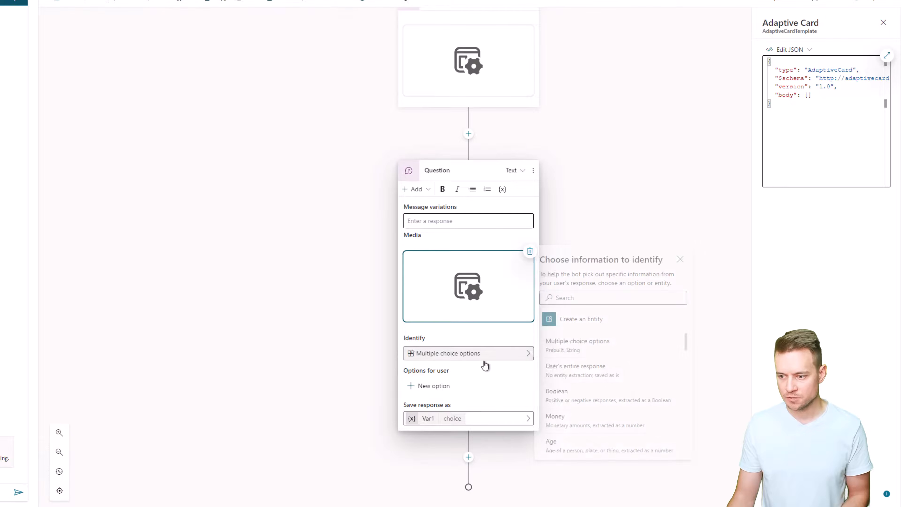
left_click(586, 365)
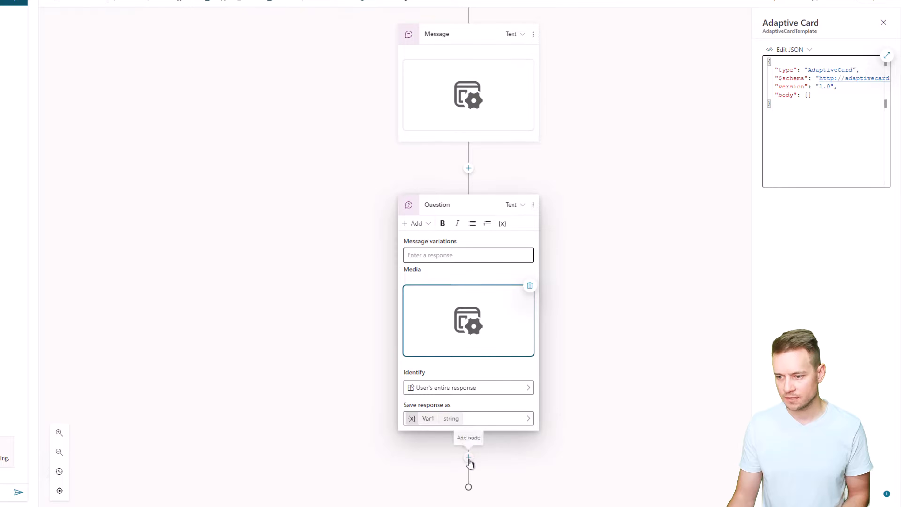
left_click(468, 458)
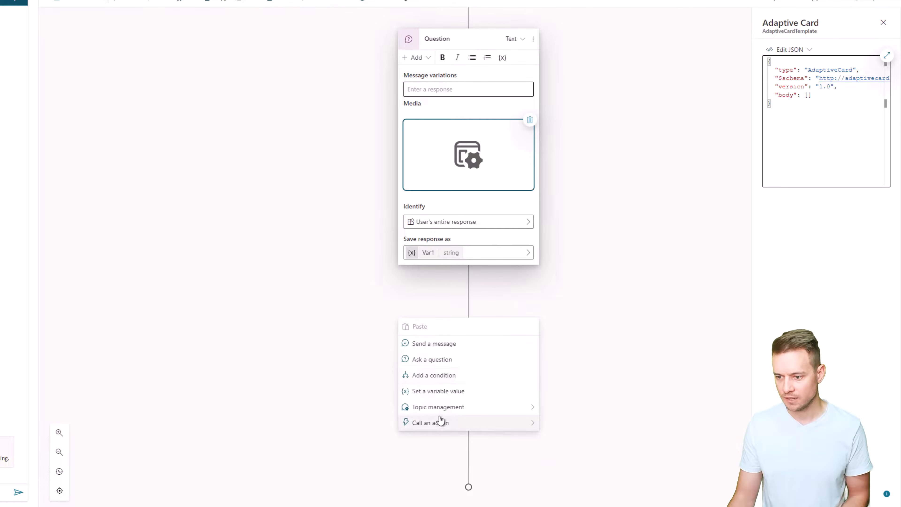
left_click(439, 390)
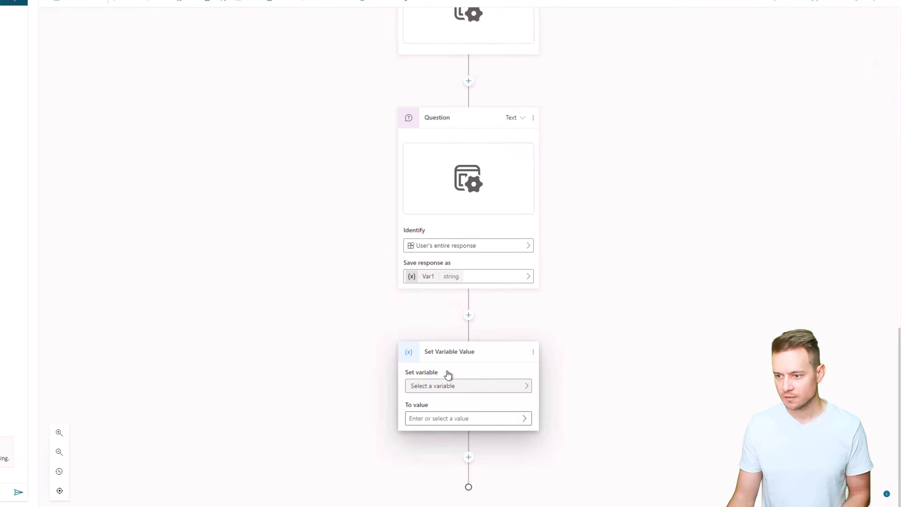
left_click(533, 351)
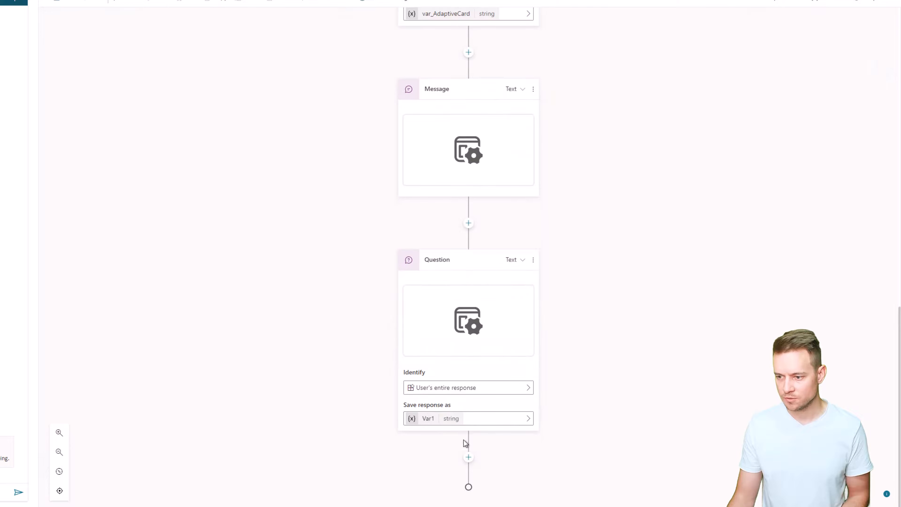
Add a message after the question that outputs the Var1 variable.
left_click(468, 458)
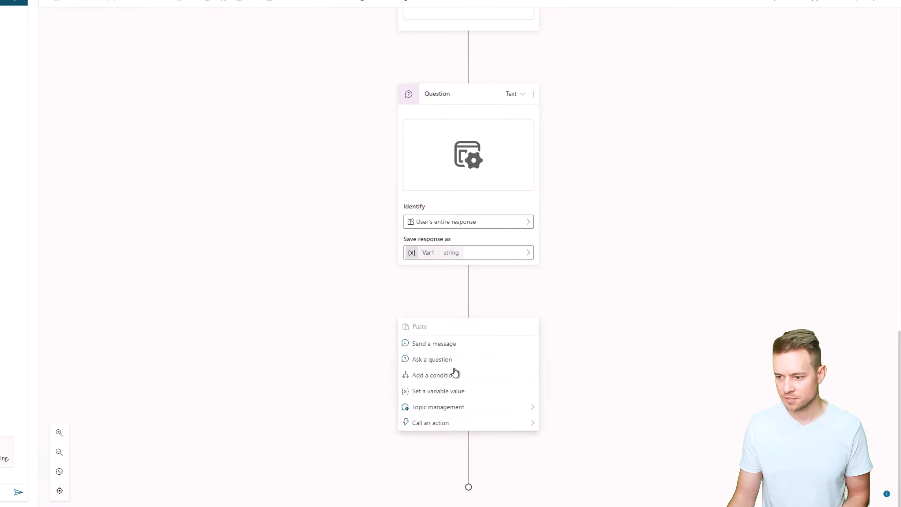
left_click(441, 346)
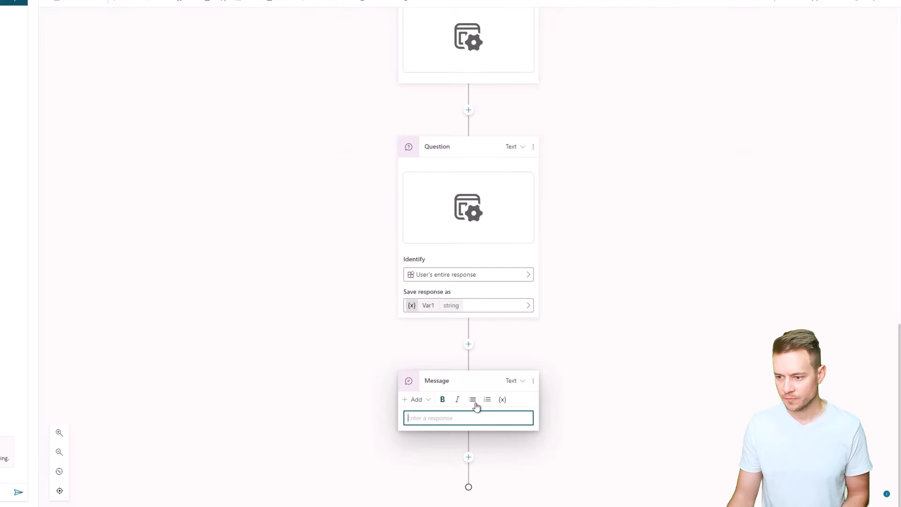
left_click(503, 399)
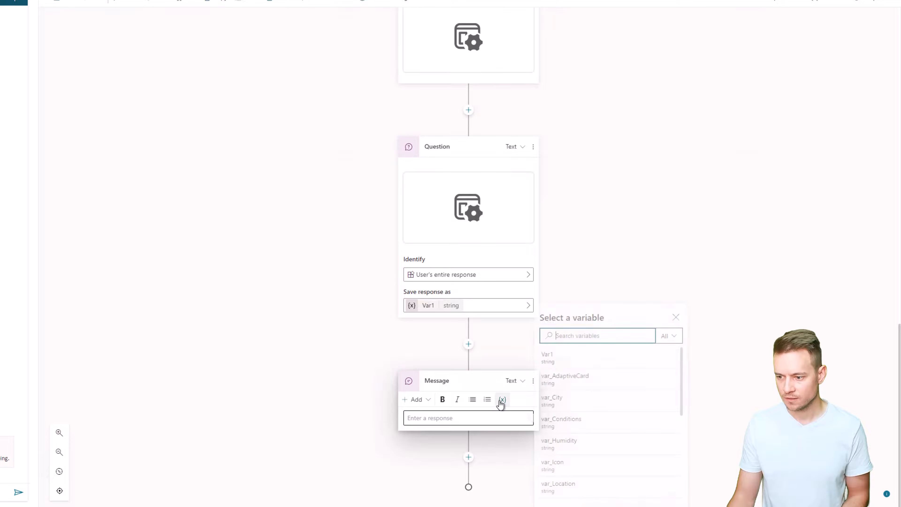
left_click(596, 355)
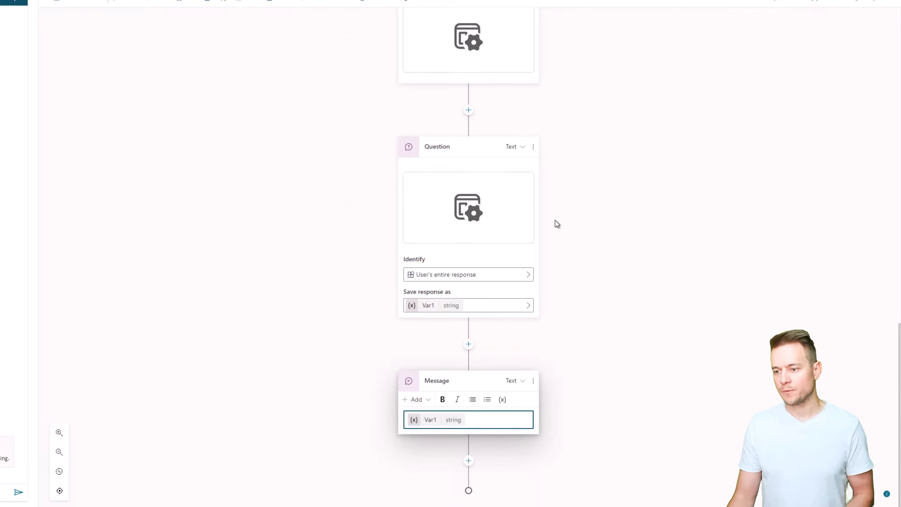
Open the question's adaptive card, switch to the Adaptive Cards Designer, load the food preference registration sample and copy its payload JSON.
left_click(478, 211)
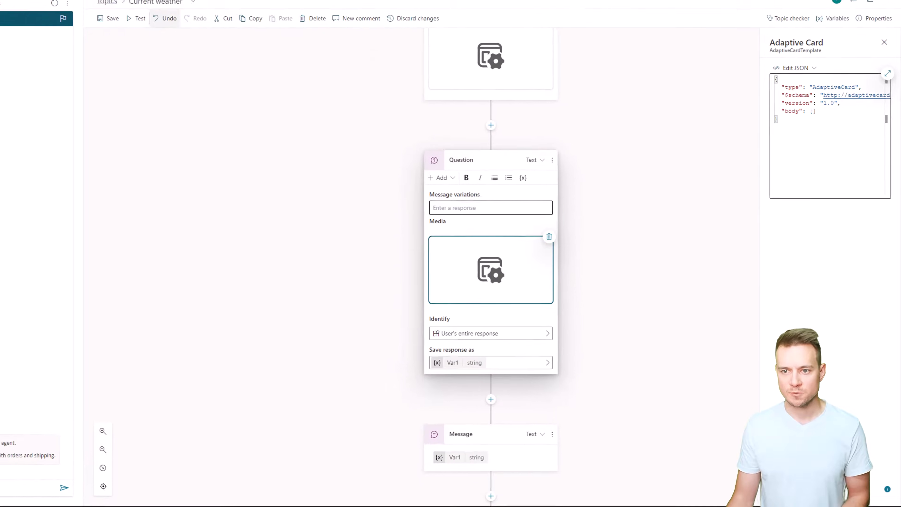
left_click(222, 6)
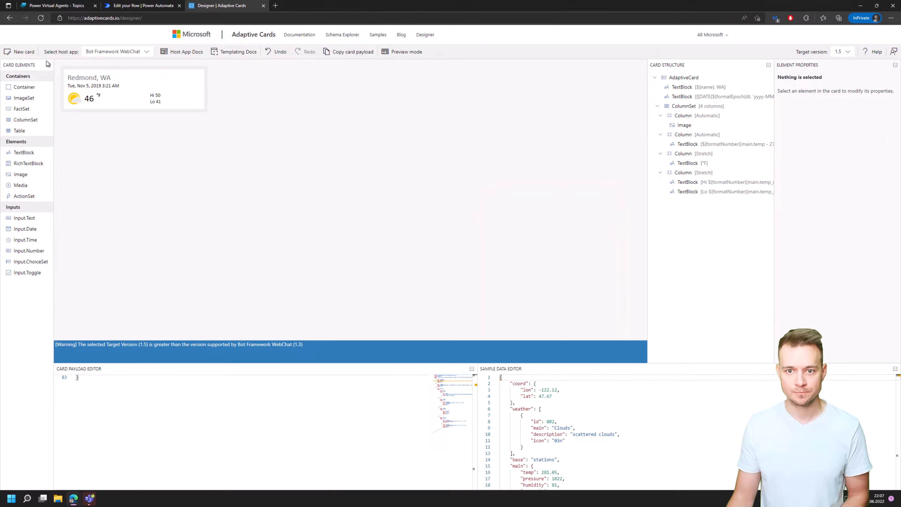
left_click(20, 51)
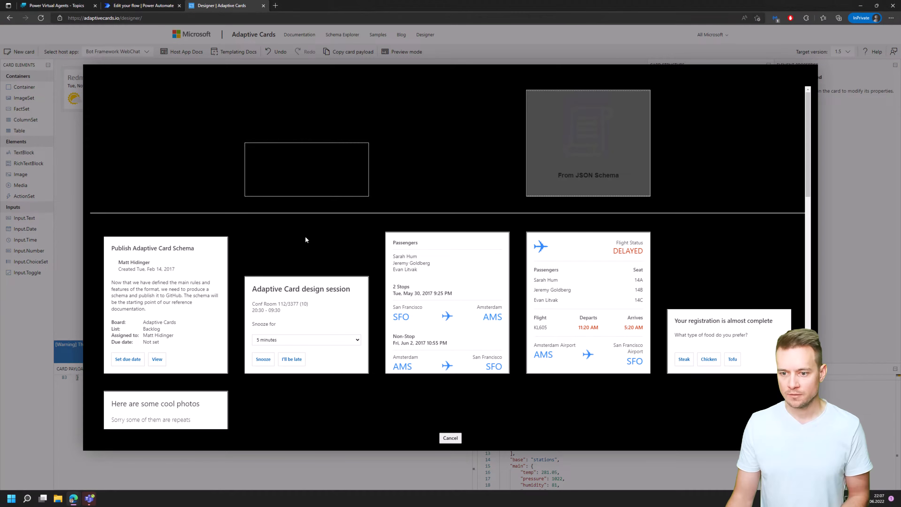
scroll(307, 248, "down", 3)
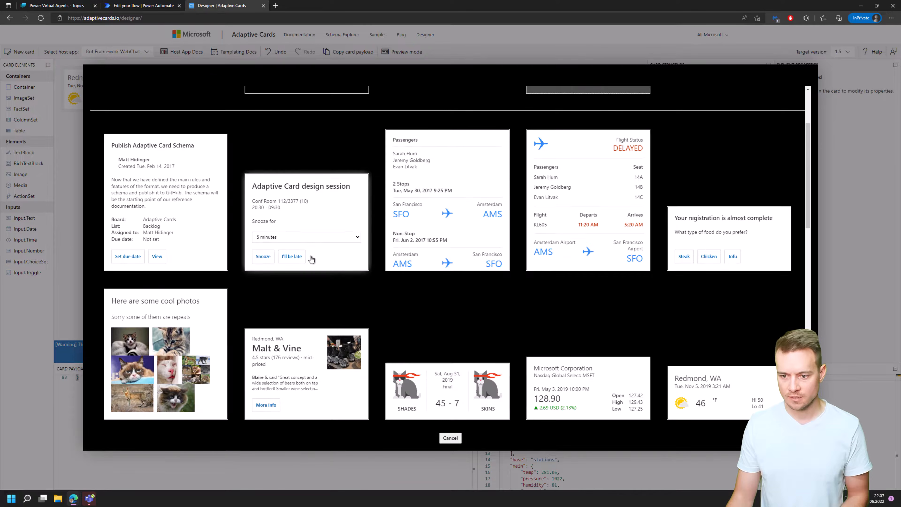
scroll(315, 262, "down", 1)
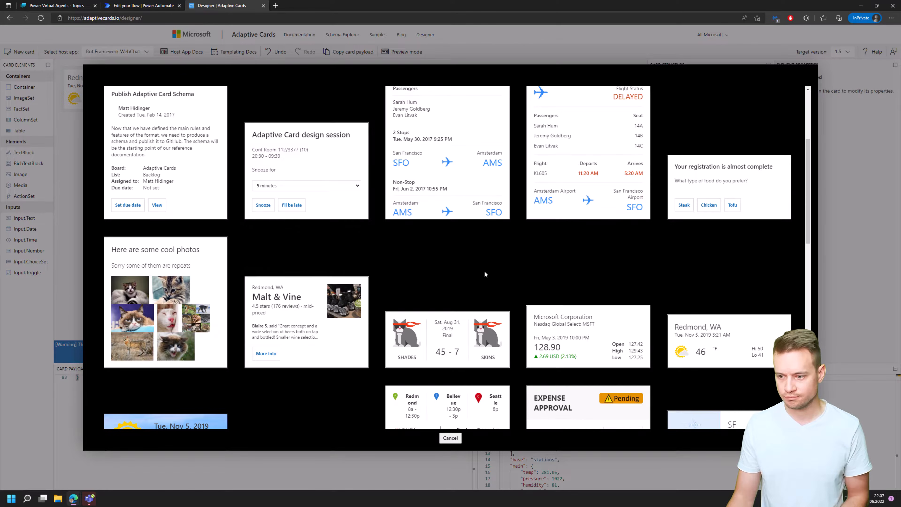
left_click(718, 192)
key("ctrl+a")
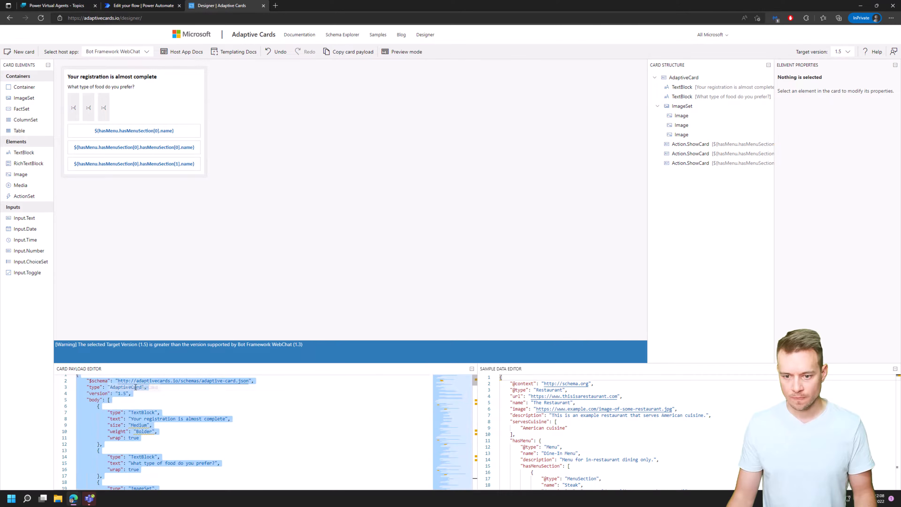
Return to Power Virtual Agents and replace the question's adaptive card JSON with the copied food preference payload.
left_click(142, 6)
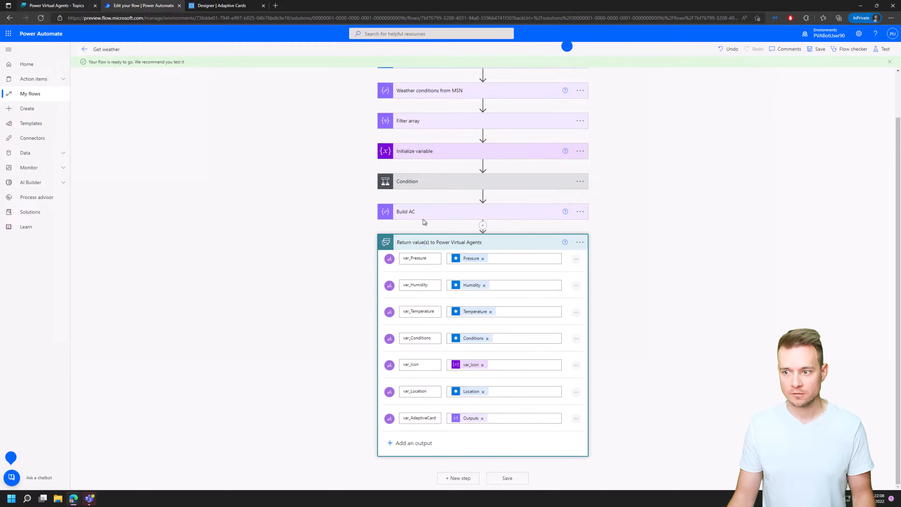
key("ctrl+shift+Tab")
key("ctrl+a")
key("ctrl+v")
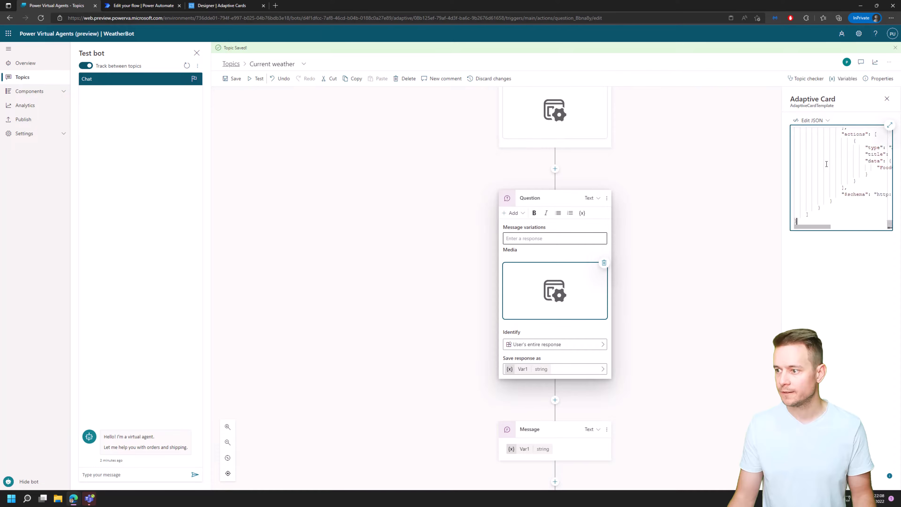
Set the version in the question's adaptive card JSON to 1.4 and apply the edit to the card.
key("ctrl+Home")
key("Down")
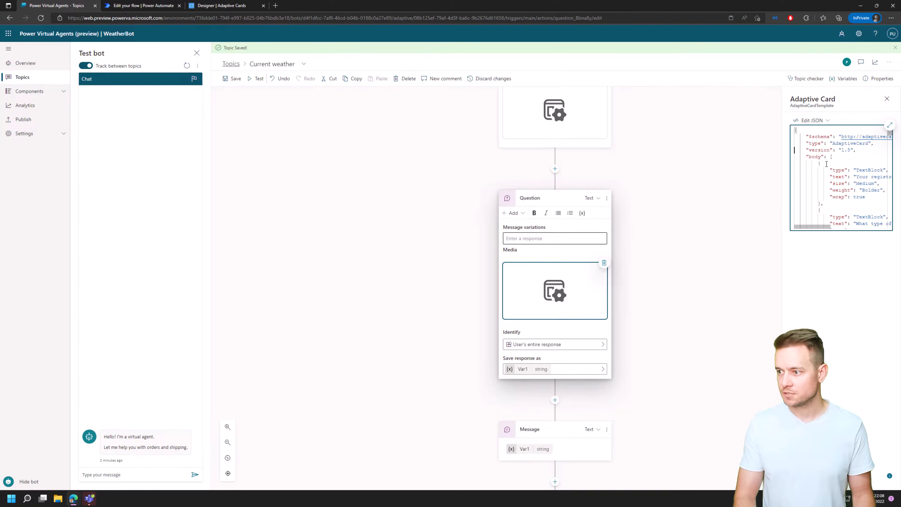
key("End")
key("Left")
key("Left")
key("BackSpace")
type("4")
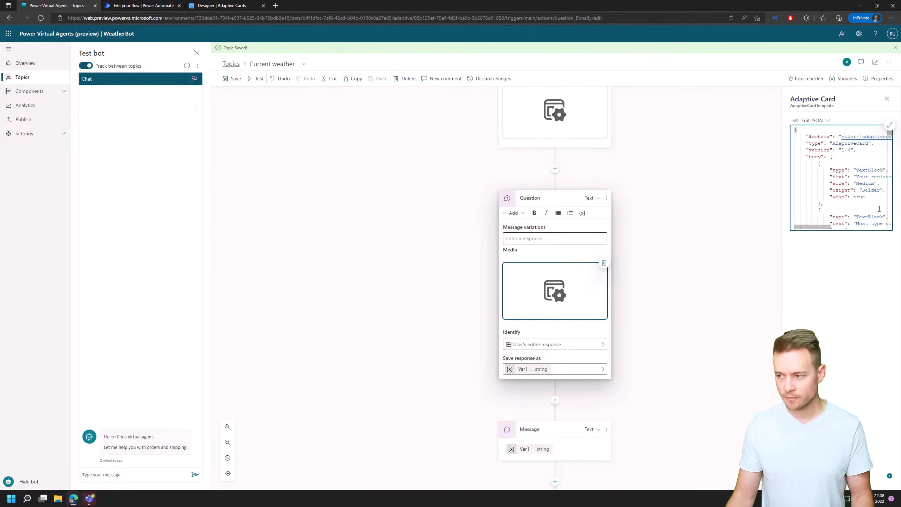
left_click(865, 299)
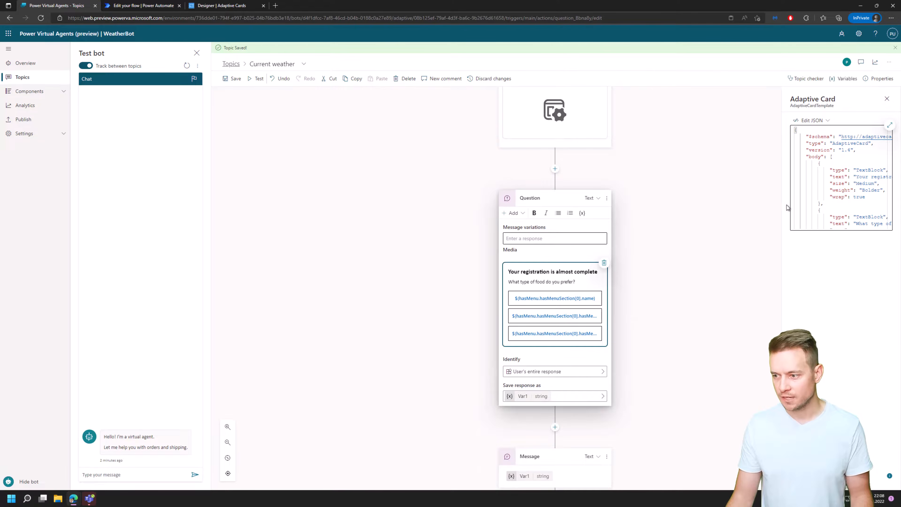
In the Adaptive Cards Designer, add a "$data" property containing the copied sample restaurant data after the version line of the card payload.
left_click(213, 8)
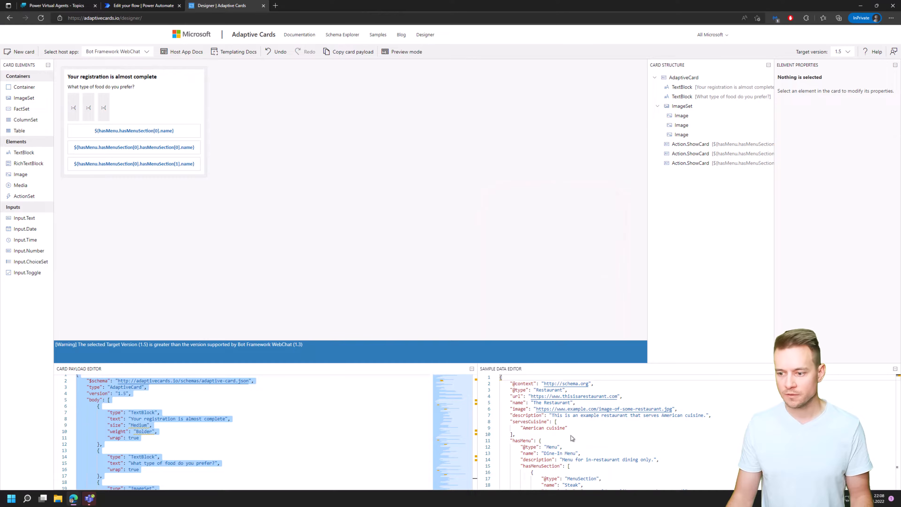
left_click(604, 453)
key("ctrl+a")
key("ctrl+c")
left_click(145, 394)
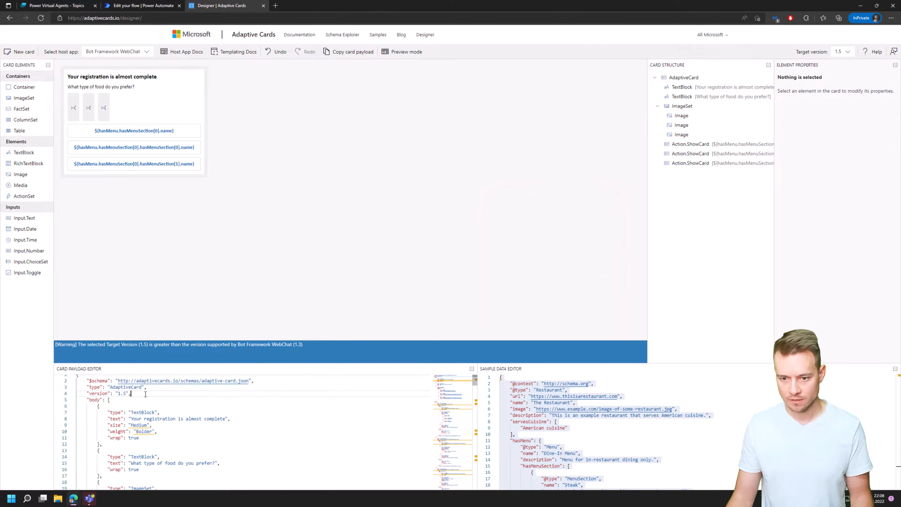
key("Return")
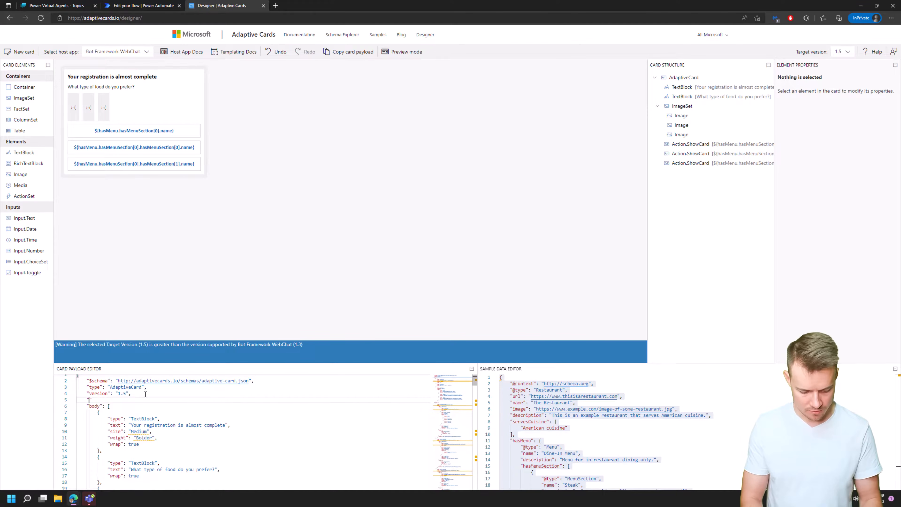
type("\"$data\":")
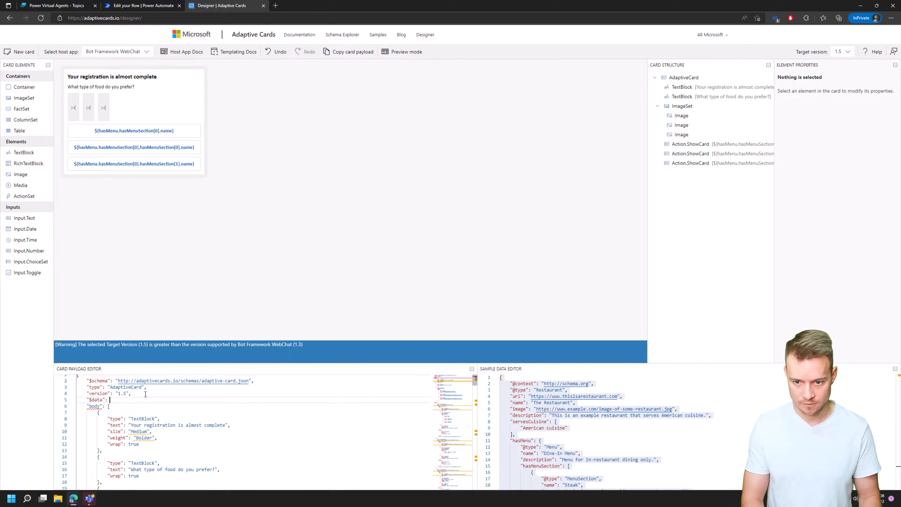
key("ctrl+v")
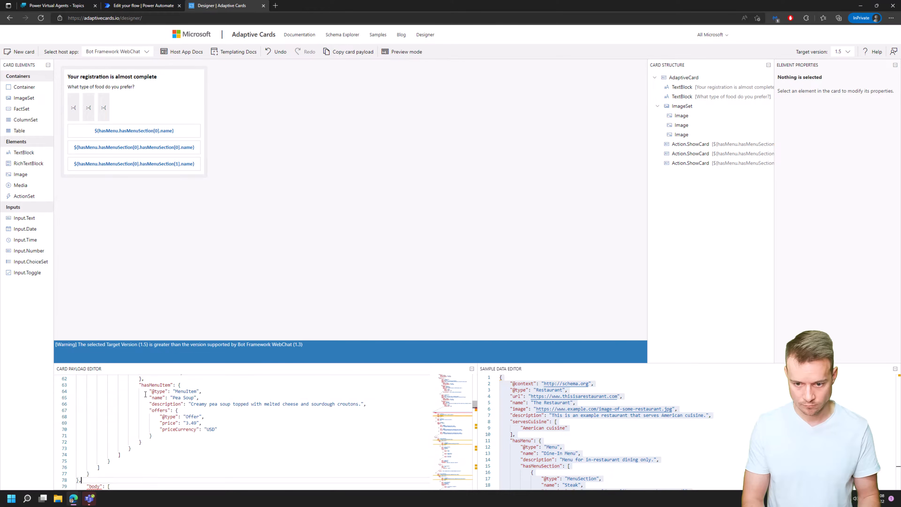
type(",")
Copy the full card payload and replace the question's adaptive card JSON in Power Virtual Agents with it.
key("ctrl+a")
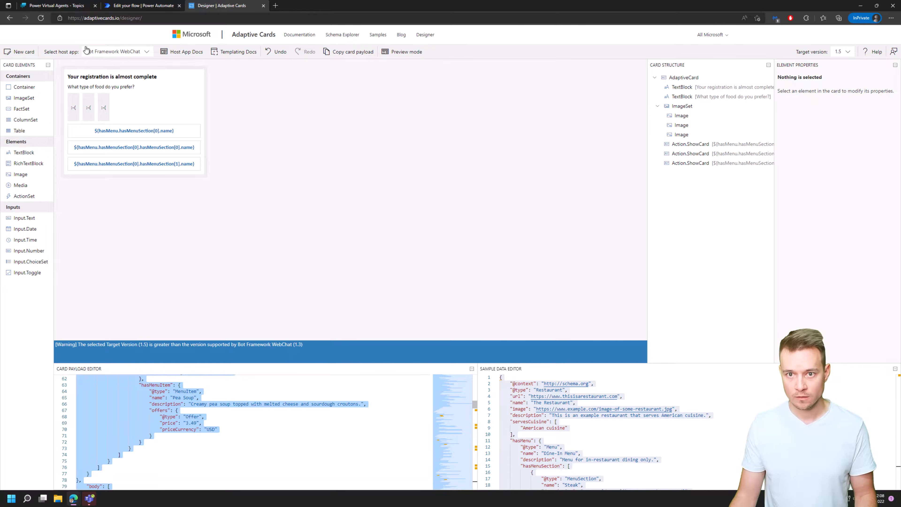
left_click(64, 6)
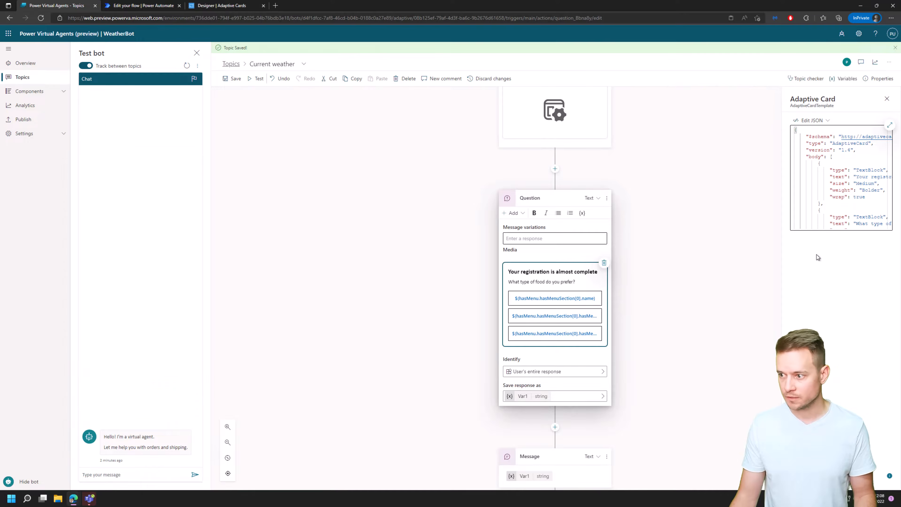
left_click(854, 209)
key("ctrl+a")
key("ctrl+v")
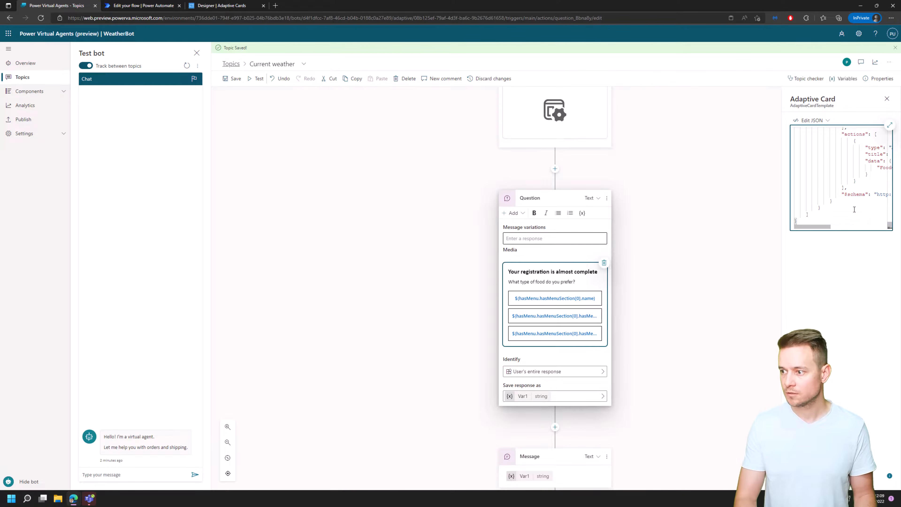
Set the version in the restaurant-data card JSON to 1.4, apply it to the question, and save the Current weather topic.
key("ctrl+Home")
key("Down")
key("Down")
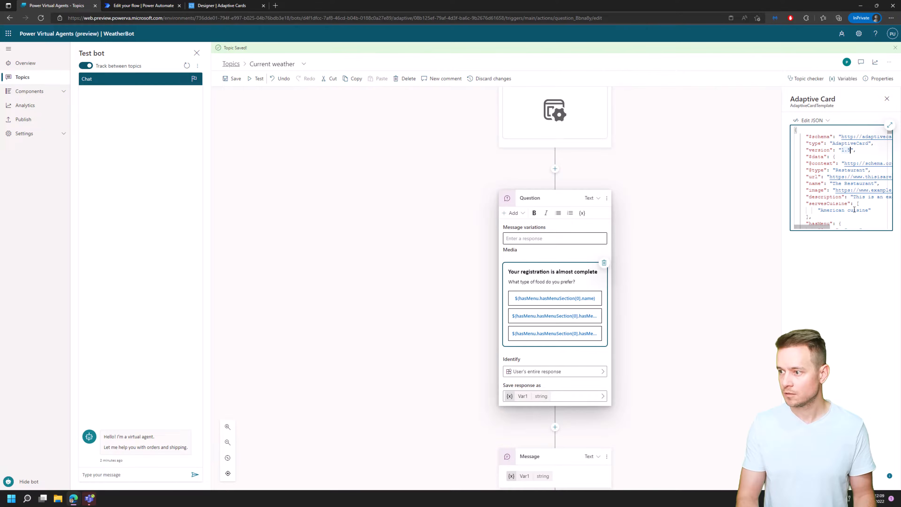
key("BackSpace")
type("4")
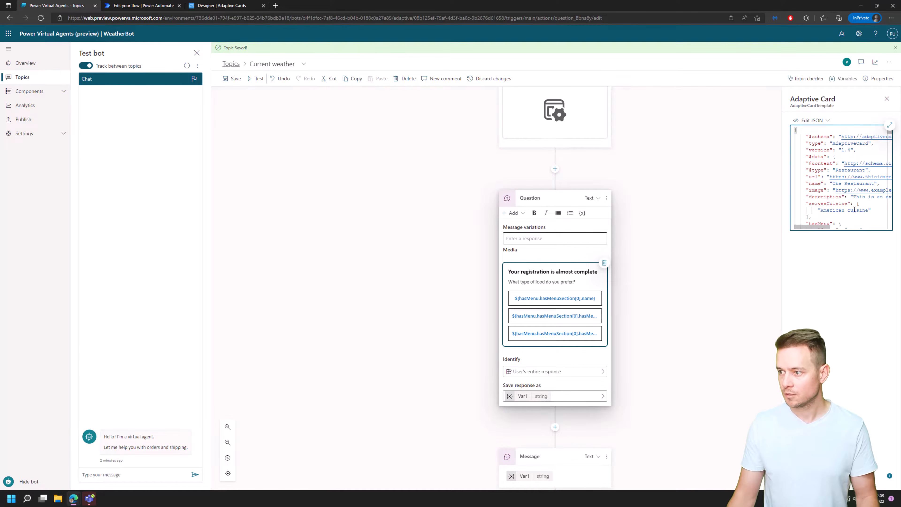
left_click(866, 282)
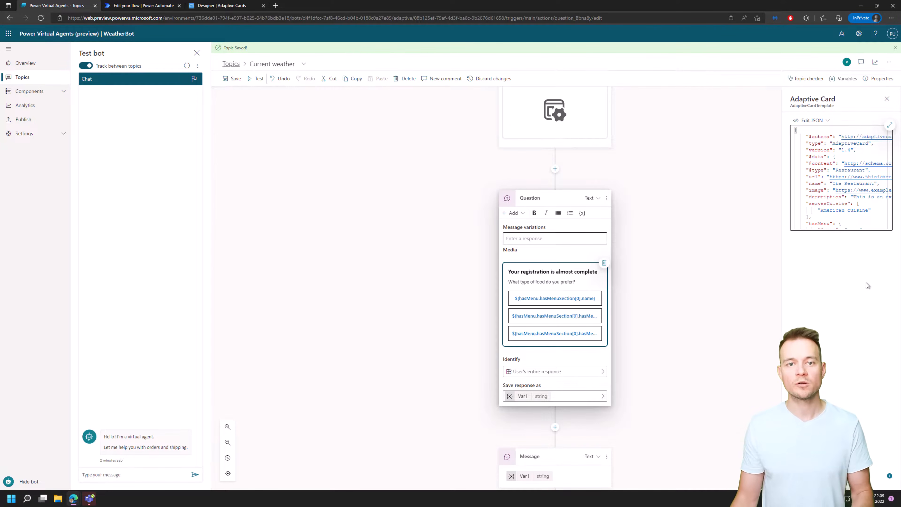
scroll(686, 371, "down", 2)
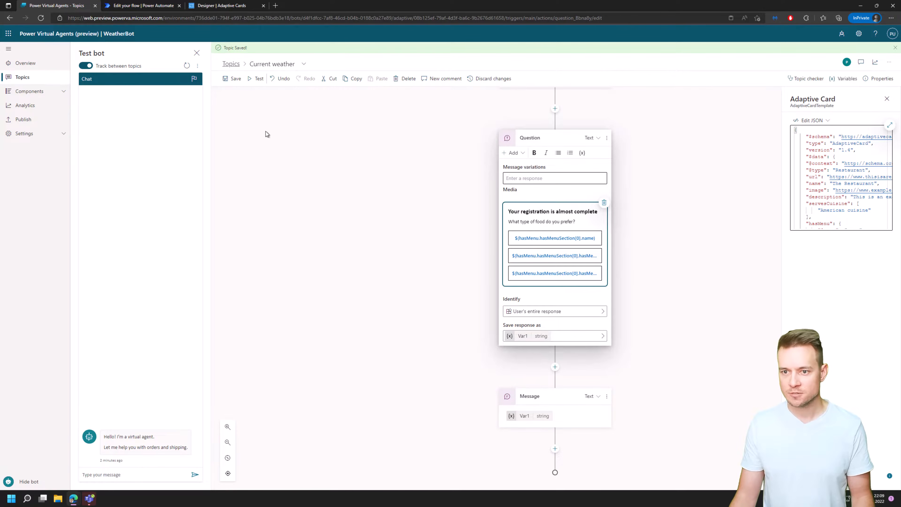
left_click(231, 80)
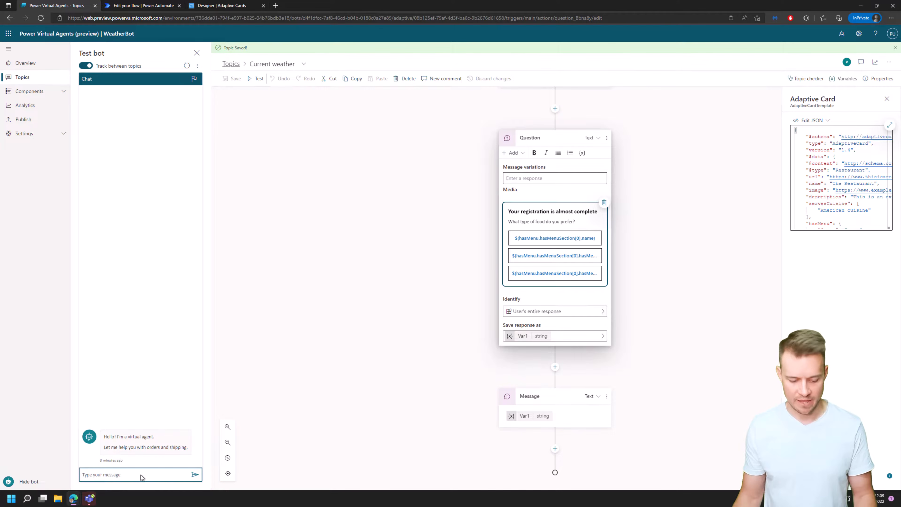
Test the bot by asking "What's the weather?" and answering the location question with Warsaw.
type("What's th")
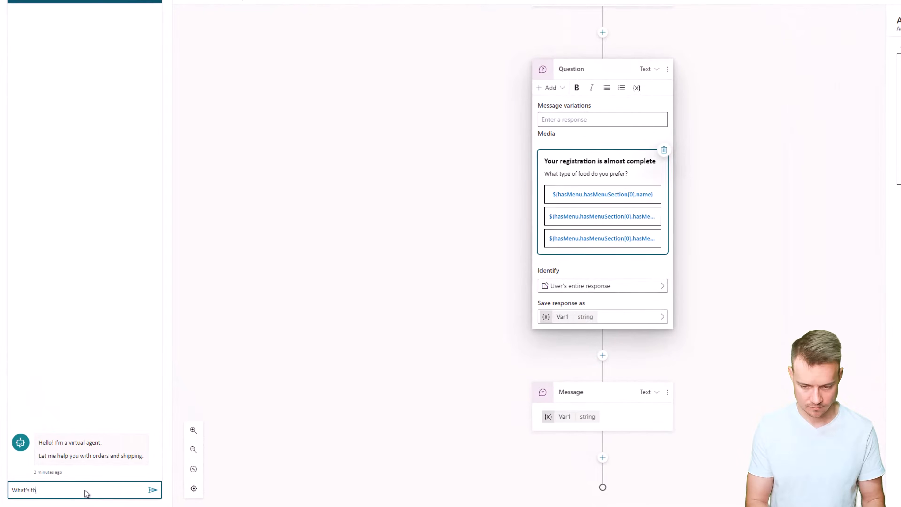
type("e weather?")
key("Return")
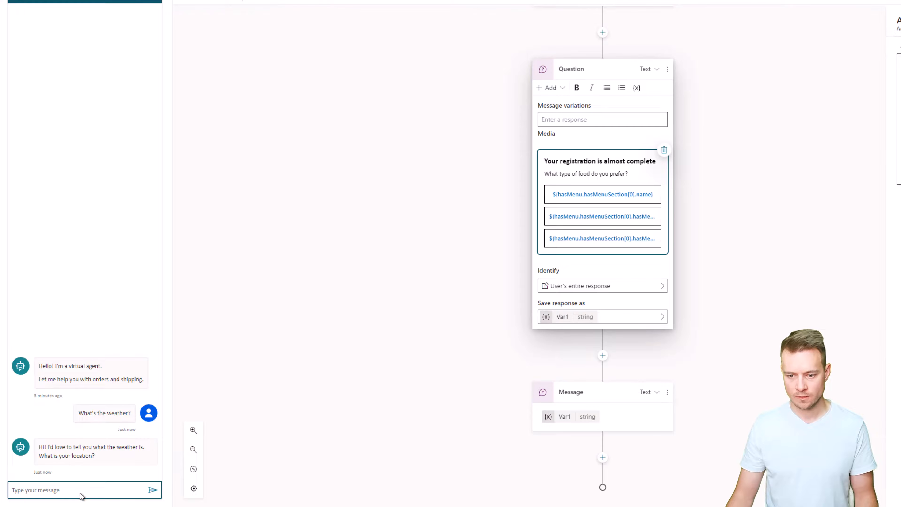
type("Warsaw")
key("Return")
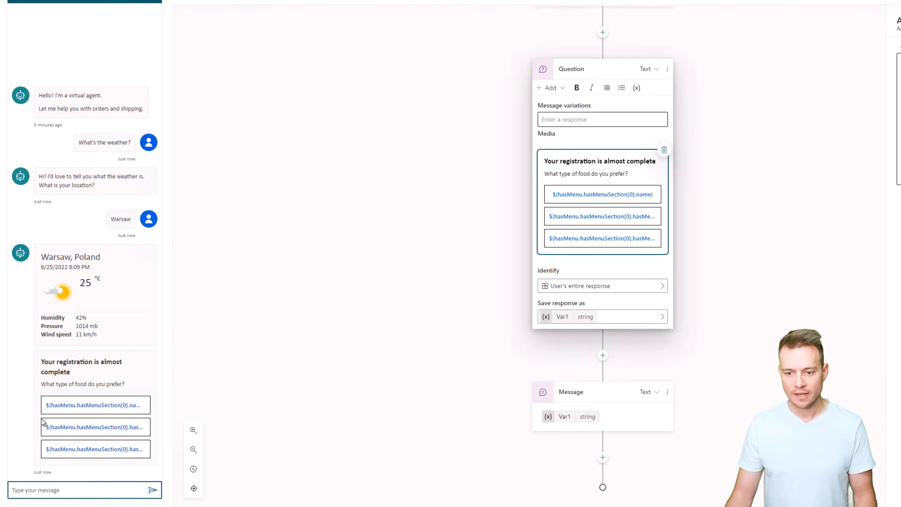
In the test chat's food card, expand the second food option, enter the preparation request "test", mark the peanut allergy, and submit.
left_click(99, 427)
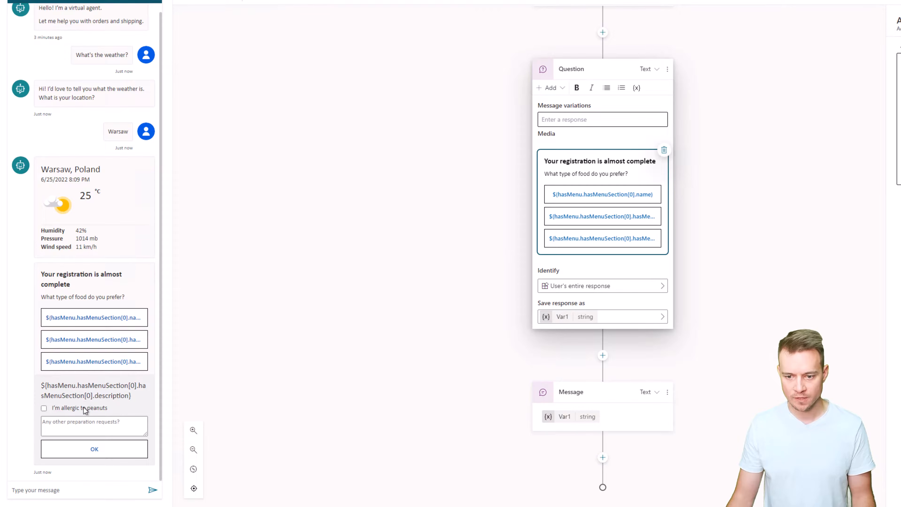
left_click(78, 427)
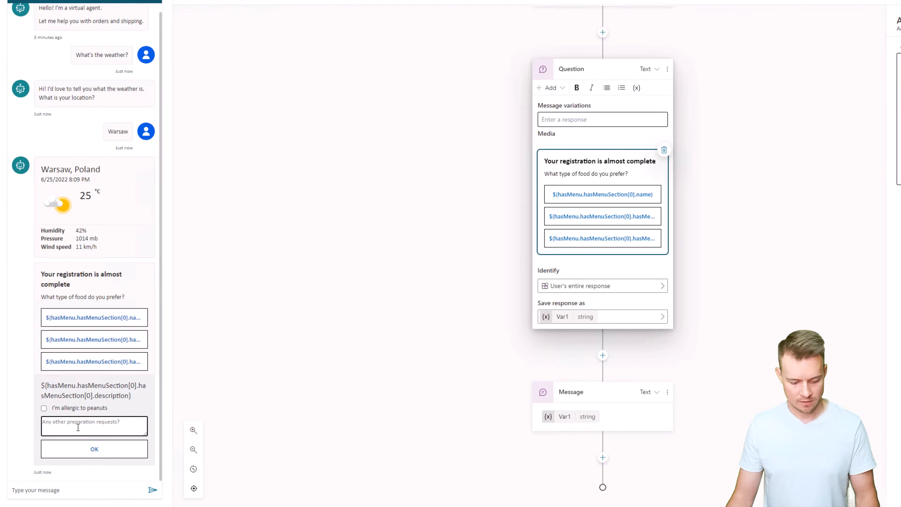
type("test")
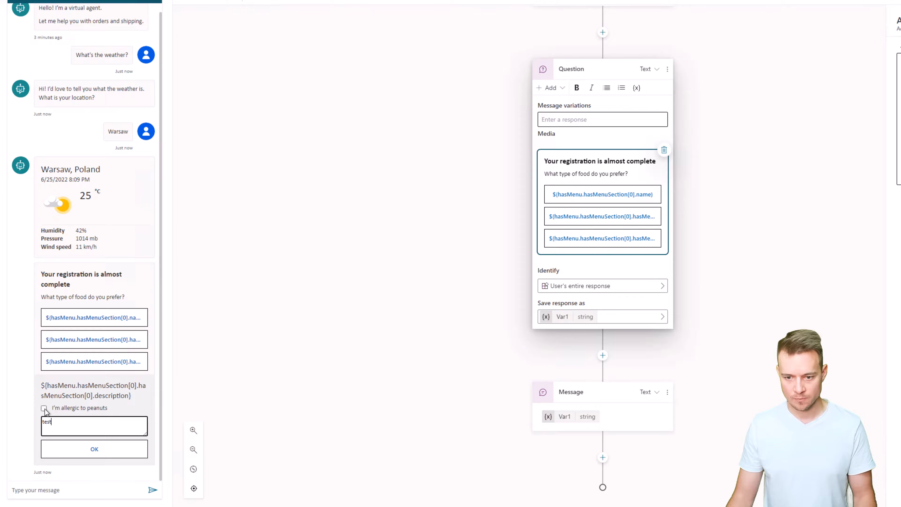
left_click(44, 408)
left_click(111, 453)
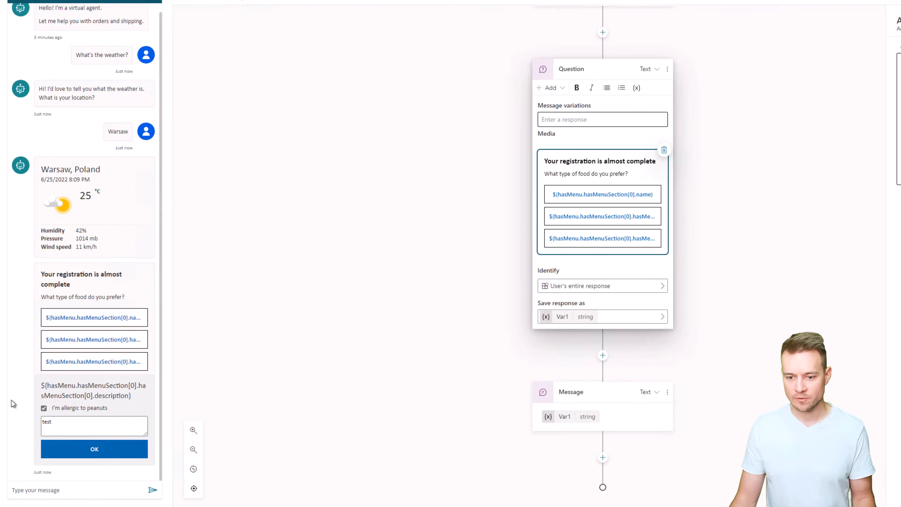
Reply to the food preference question with the plain text message "Cool!" in the test chat.
left_click(43, 490)
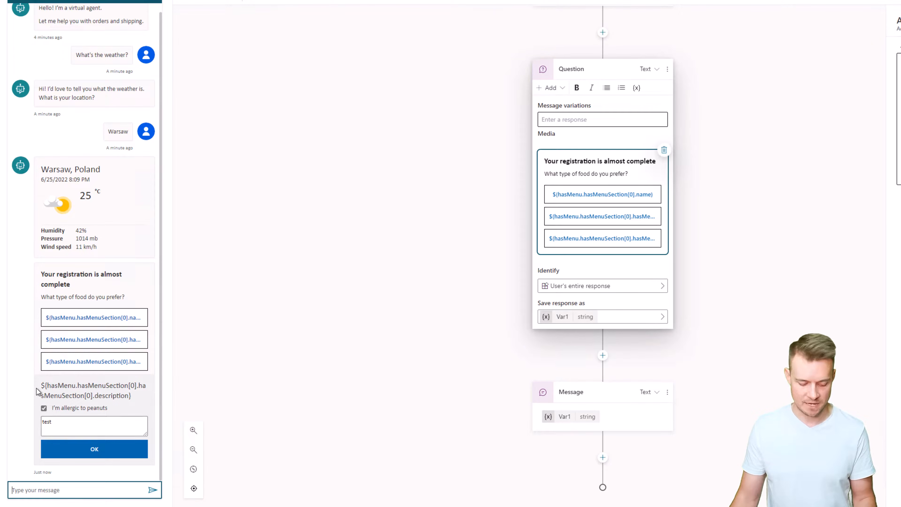
type("Cool!")
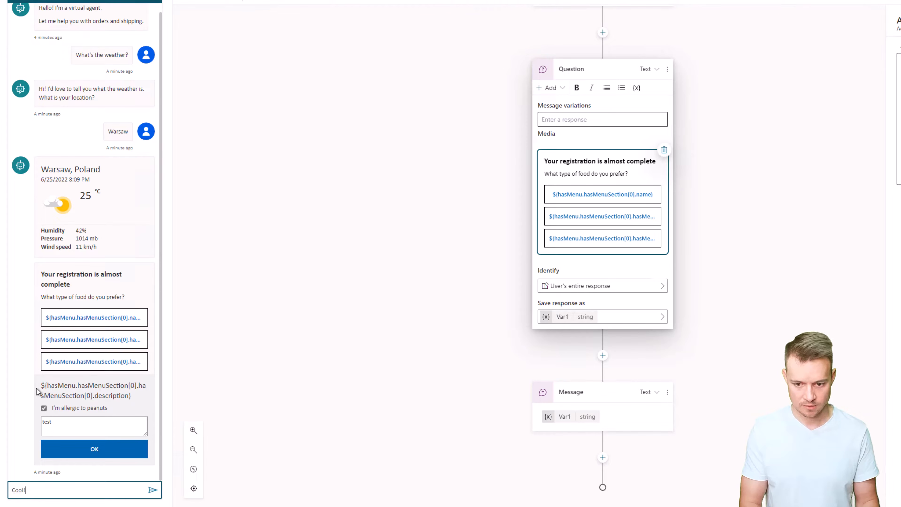
key("Return")
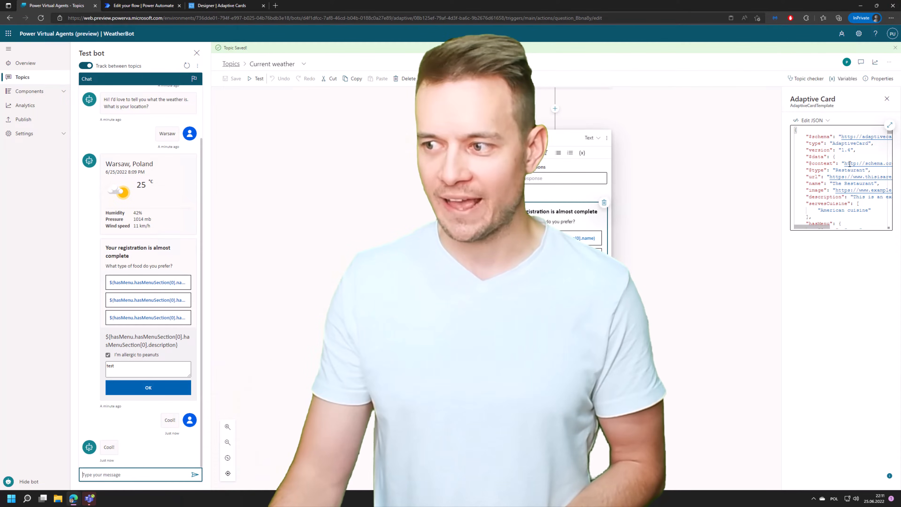
Open the choice of editing formats, JSON or Formula, for the question's adaptive card.
left_click_drag(844, 163, 868, 163)
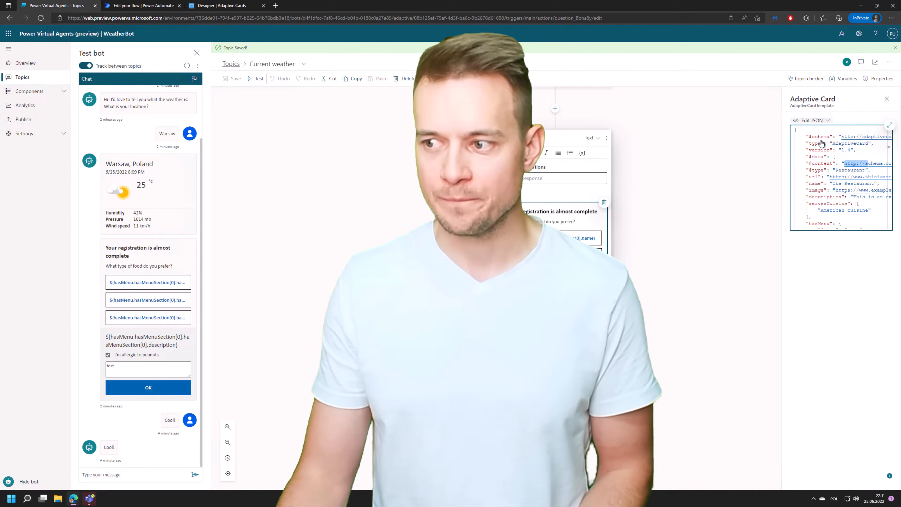
left_click(812, 121)
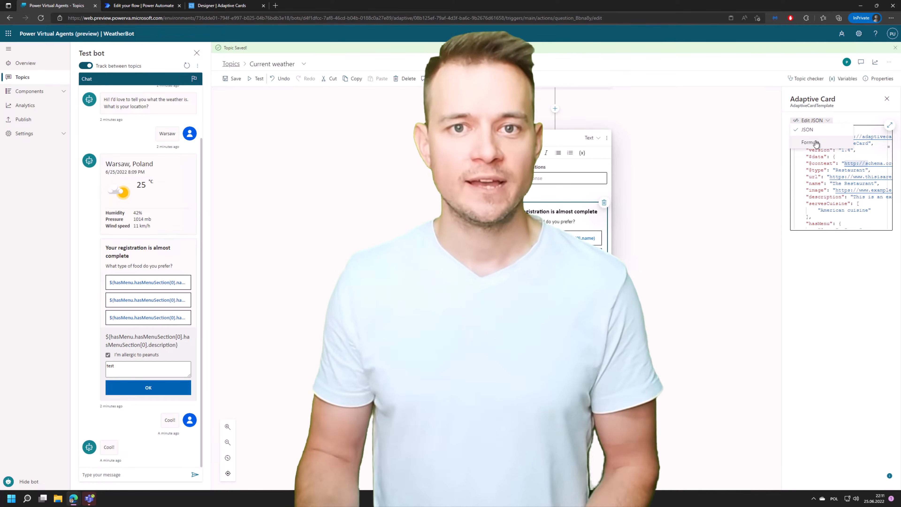